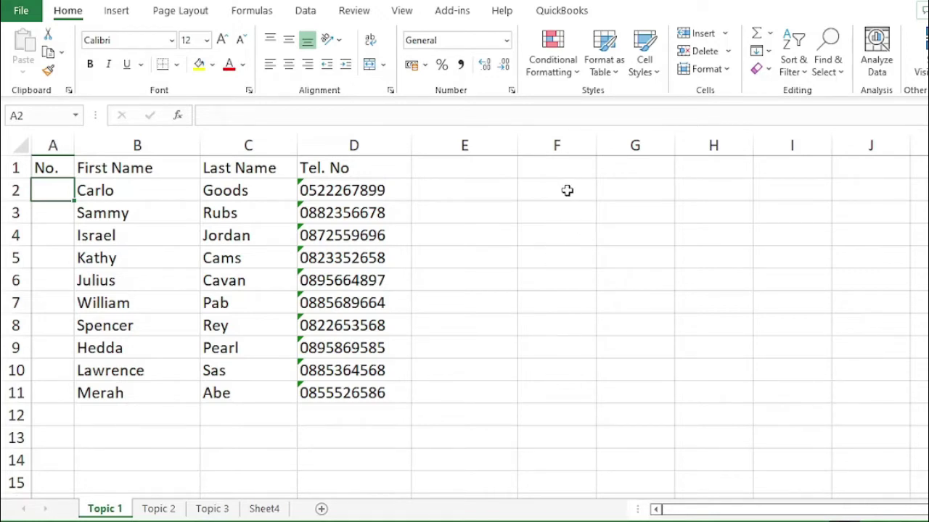
Try a manual 1, 2 number series filled down column F, then delete it.
click(567, 190)
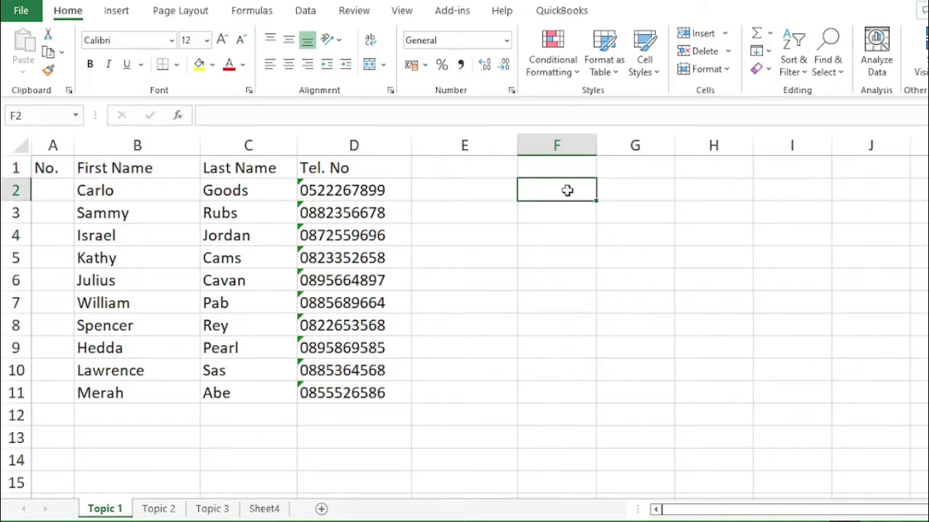
text(1)
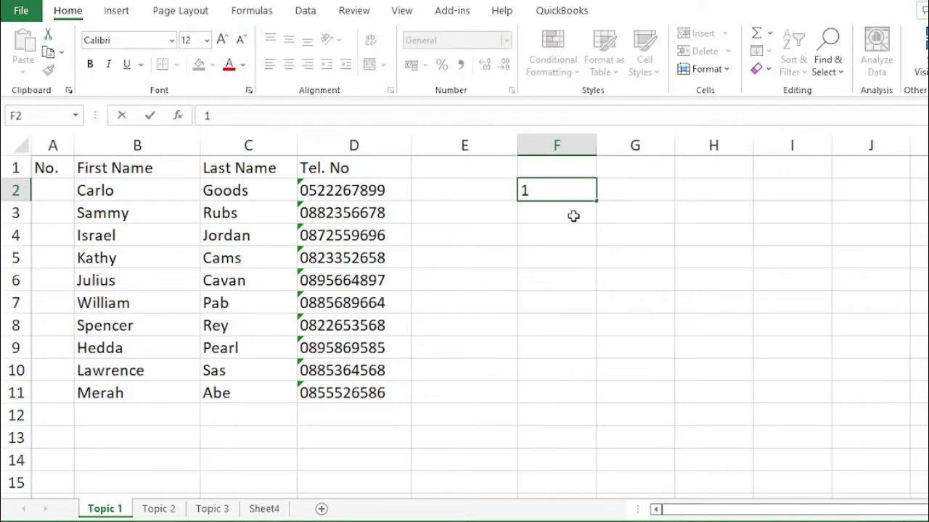
click(573, 213)
text(2)
click(580, 190)
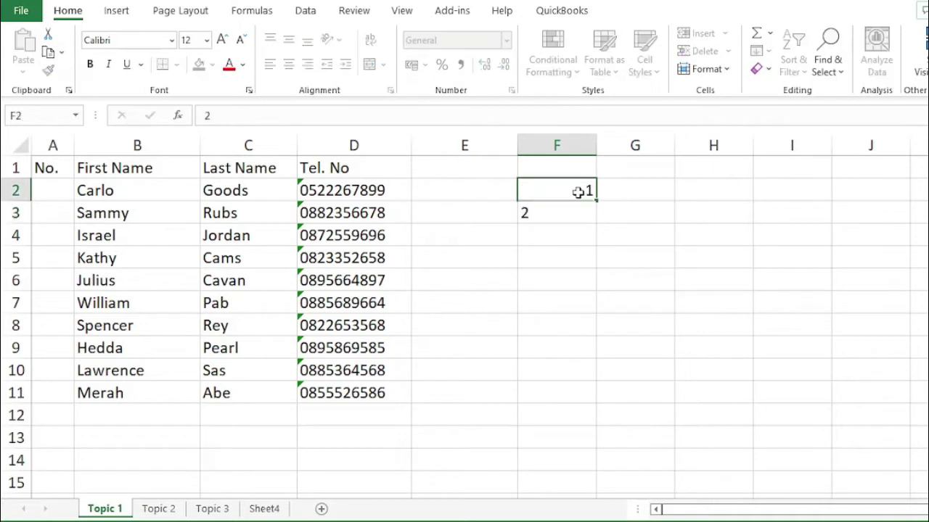
drag(588, 191, 588, 441)
scroll(570, 425, up, 3)
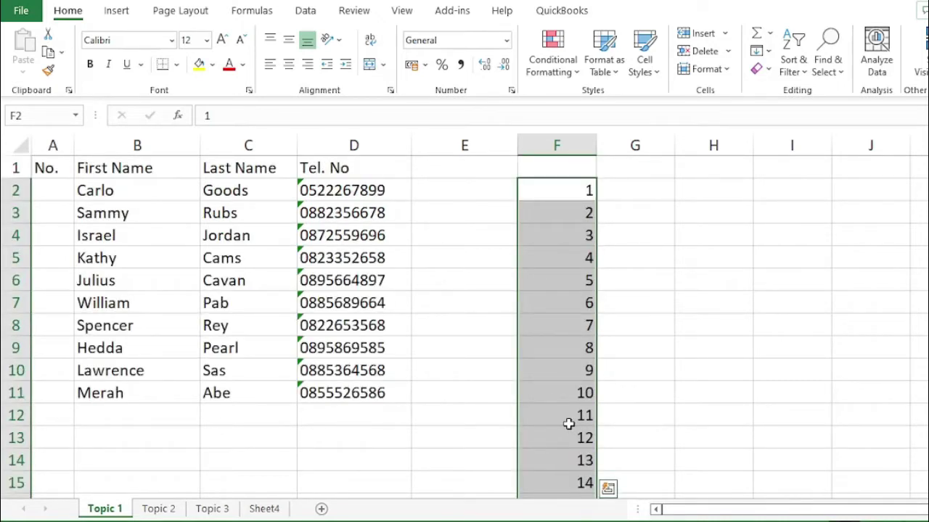
key(Delete)
click(576, 284)
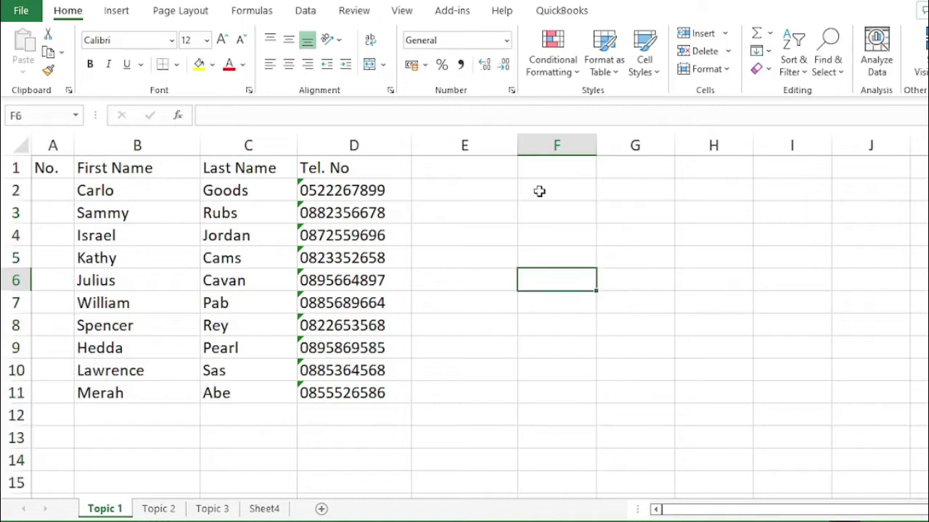
Enter =SEQUENCE(20,1,1,1) in F2 to spill numbers 1 to 20.
click(545, 189)
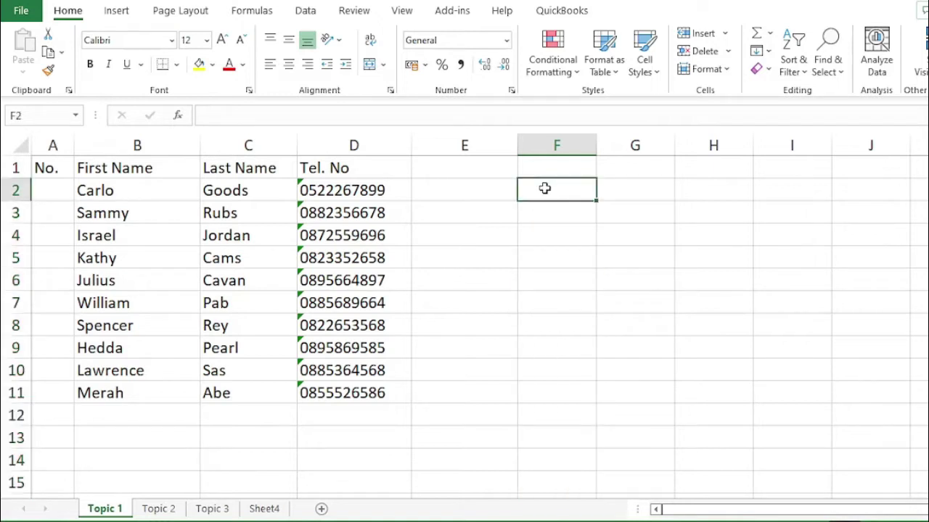
text(=)
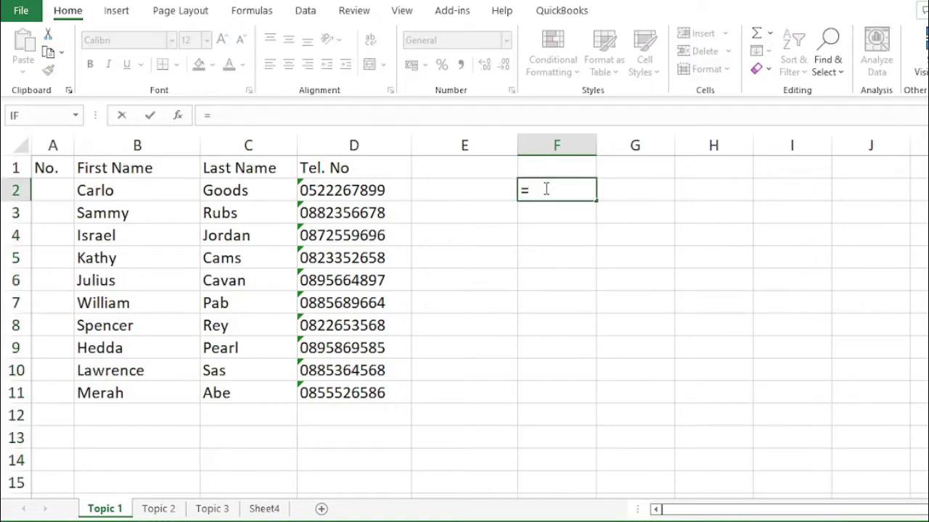
text(seq)
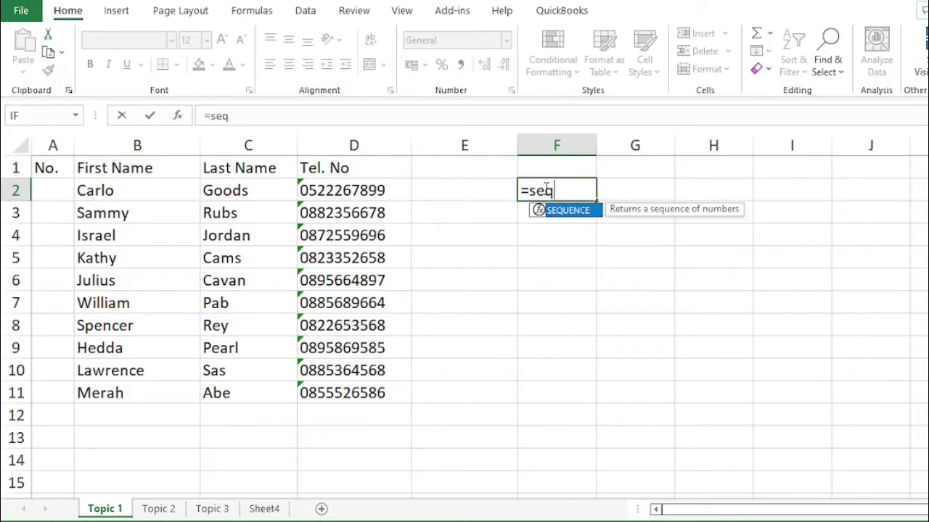
key(Tab)
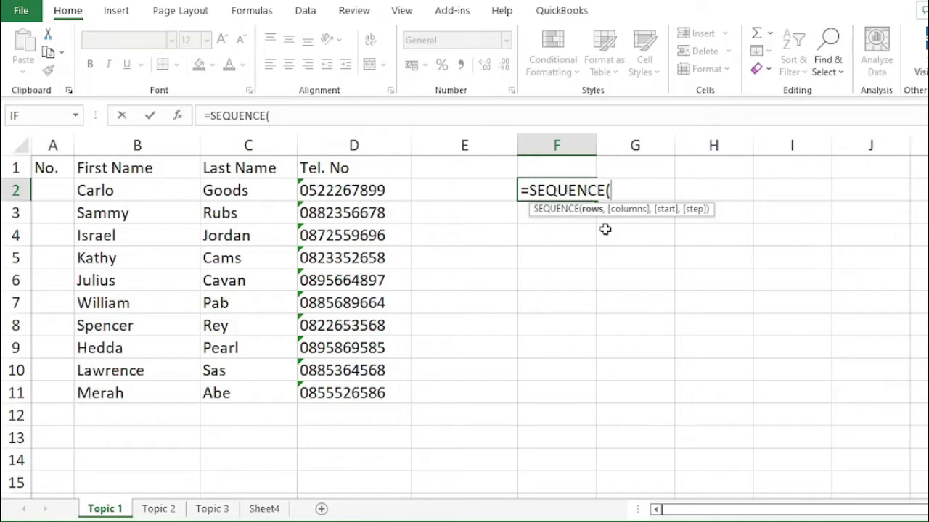
text(20,)
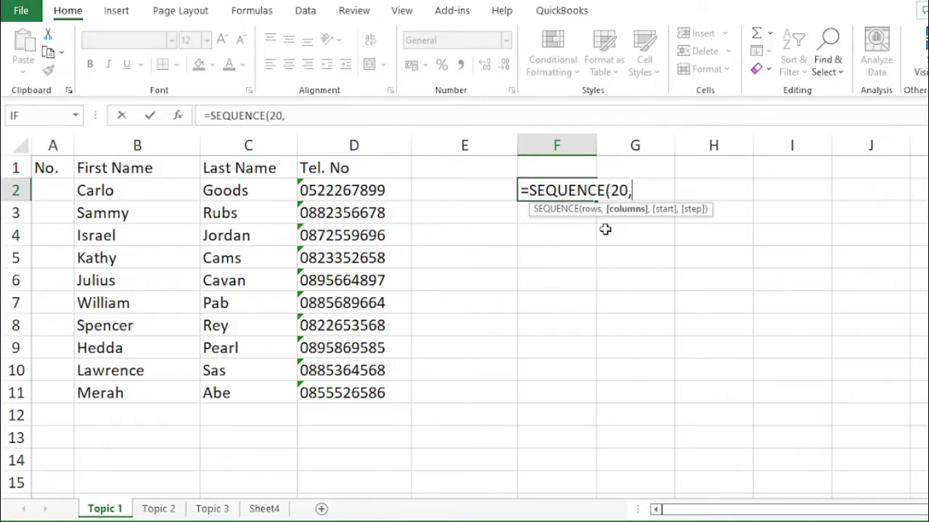
text(1)
text(,)
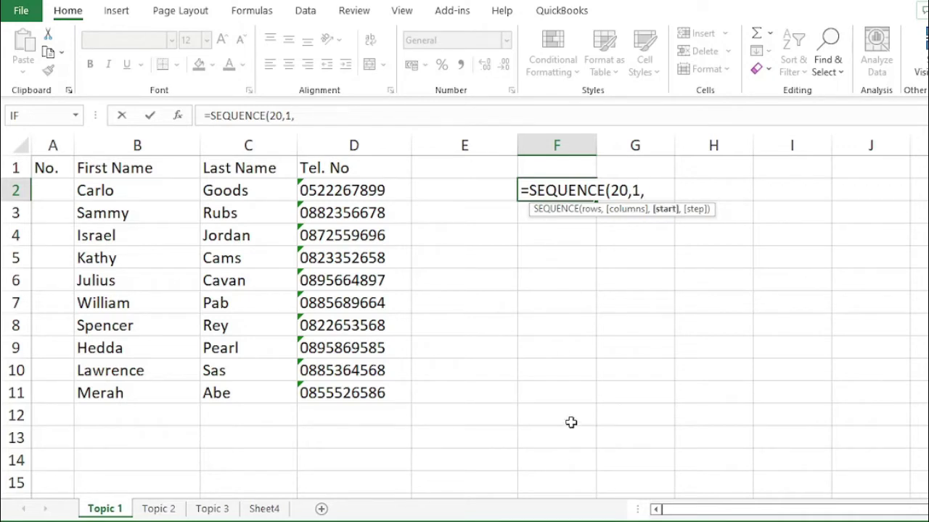
text(1,)
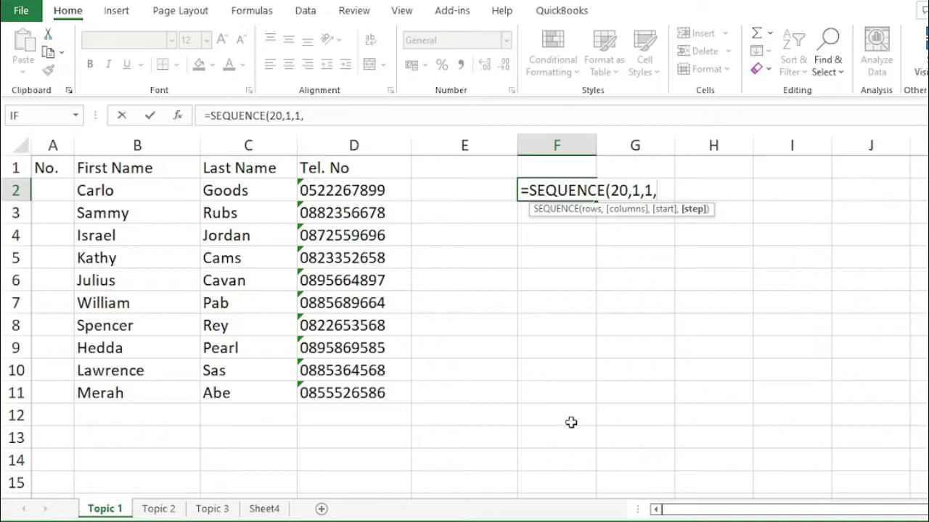
text(1))
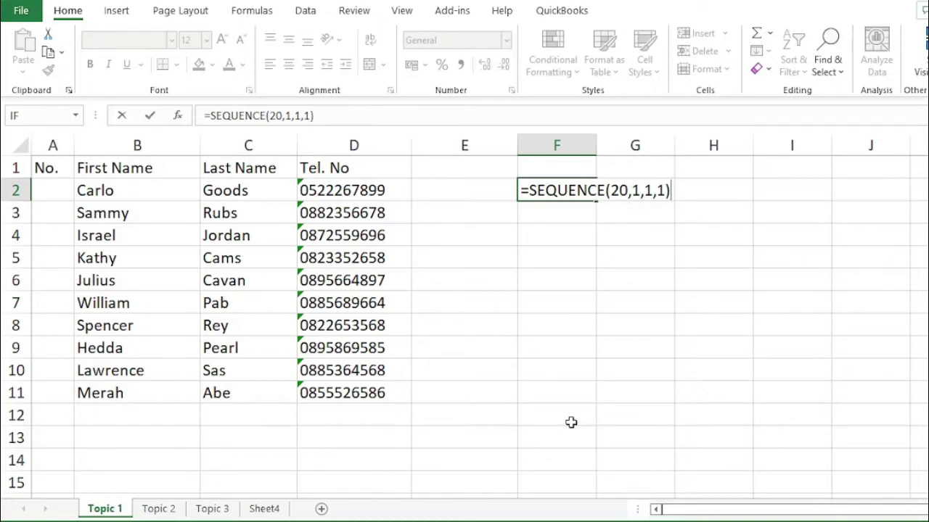
key(Return)
Check the spilled SEQUENCE numbers in column F, then clear them.
scroll(571, 423, down, 5)
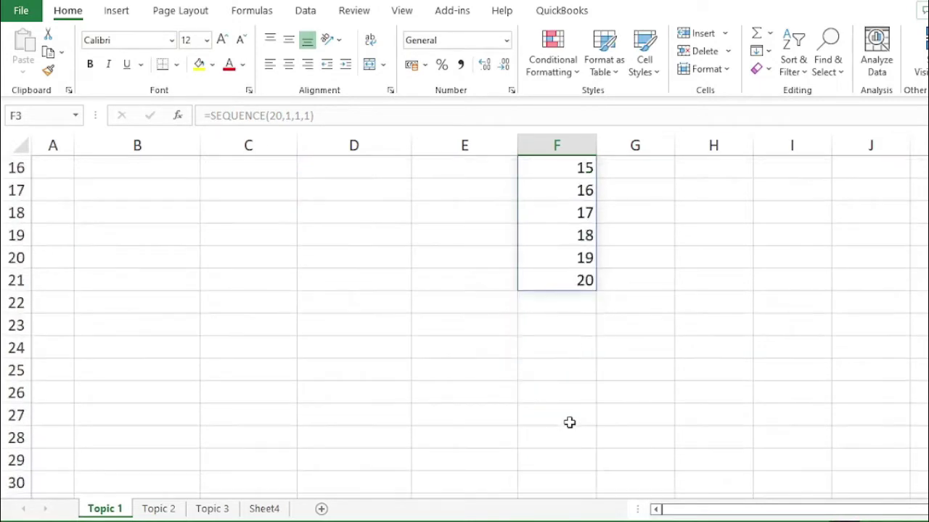
scroll(571, 419, up, 5)
click(589, 234)
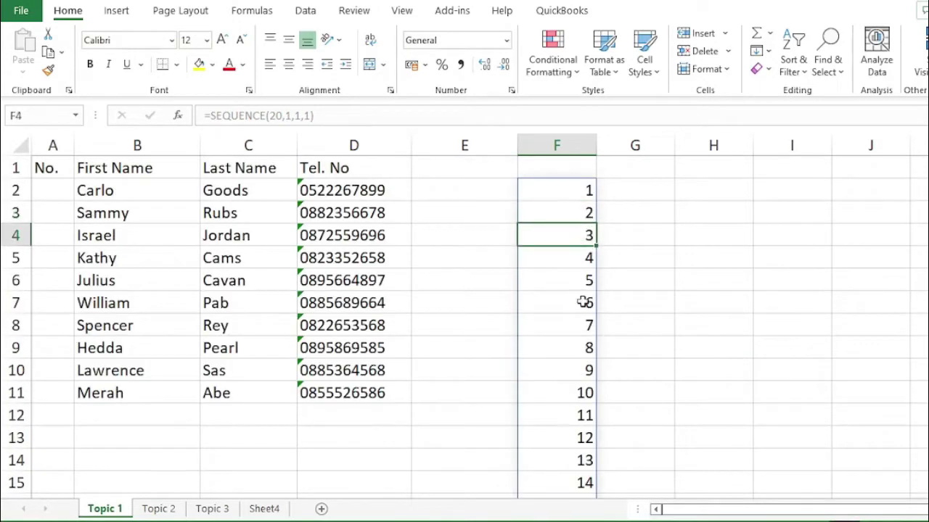
click(588, 303)
click(587, 366)
scroll(587, 371, down, 6)
scroll(587, 370, up, 6)
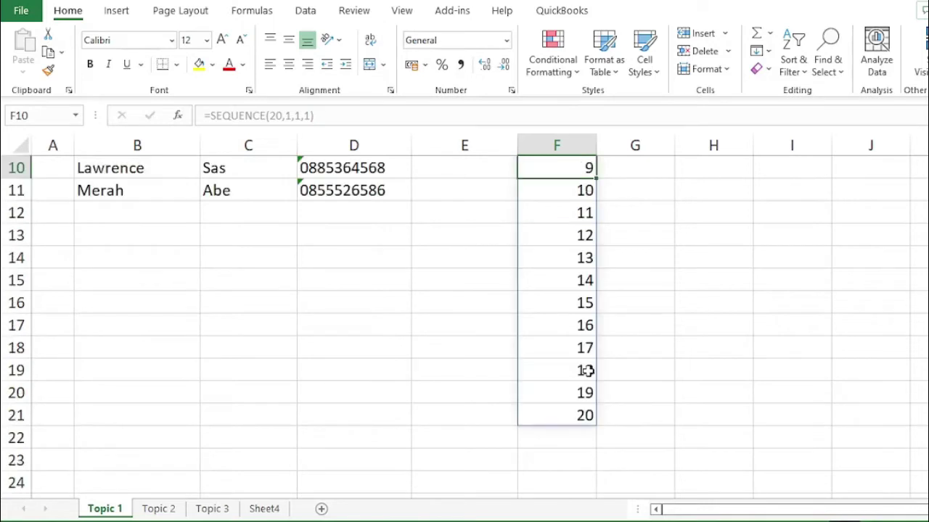
drag(566, 191, 568, 461)
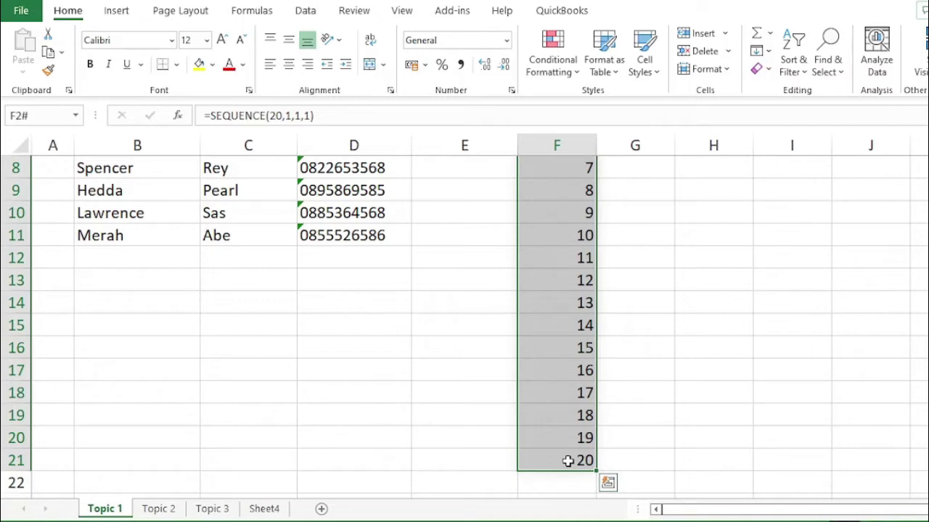
key(Delete)
scroll(568, 461, up, 3)
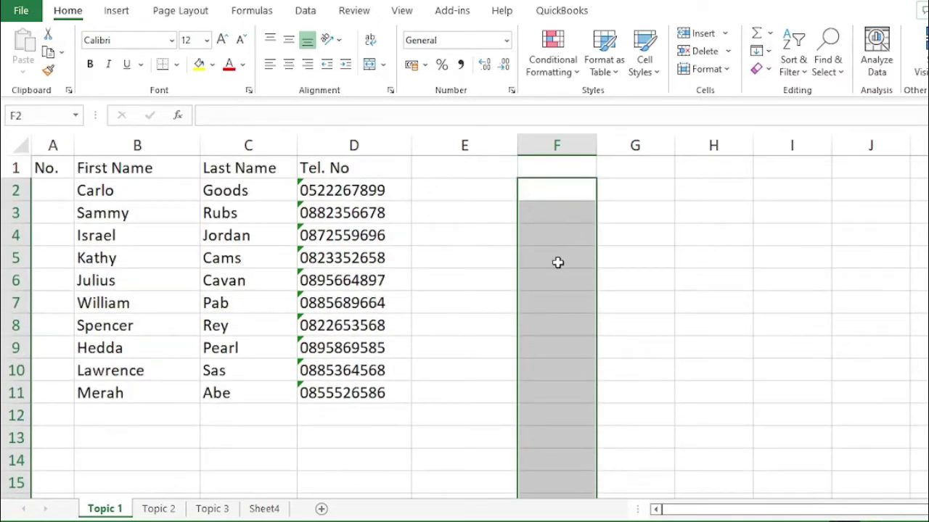
Find where the contact list ends, then start a SEQUENCE formula with nested COUNTA in A2.
click(58, 190)
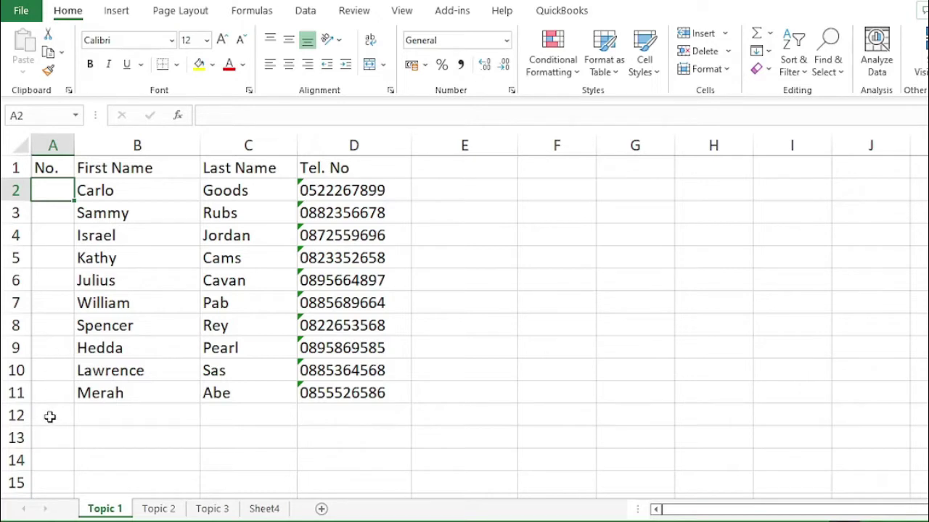
click(53, 417)
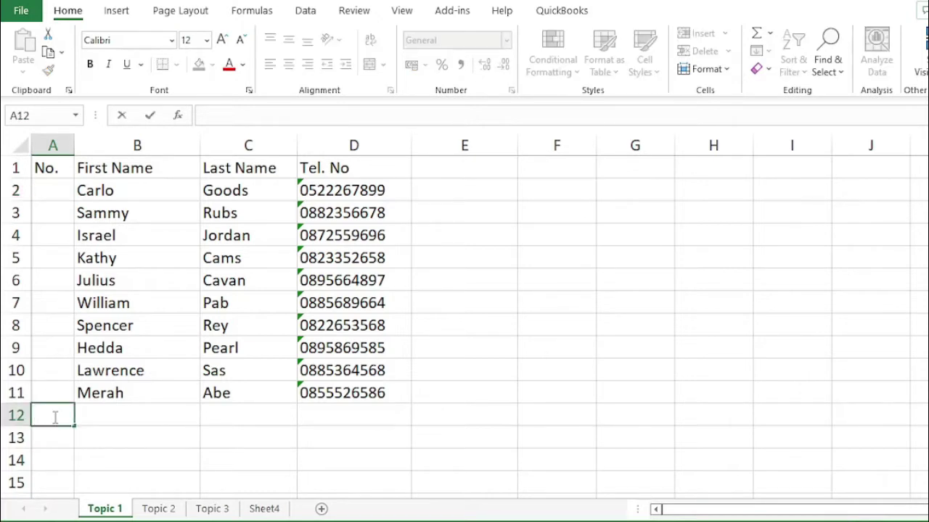
click(57, 433)
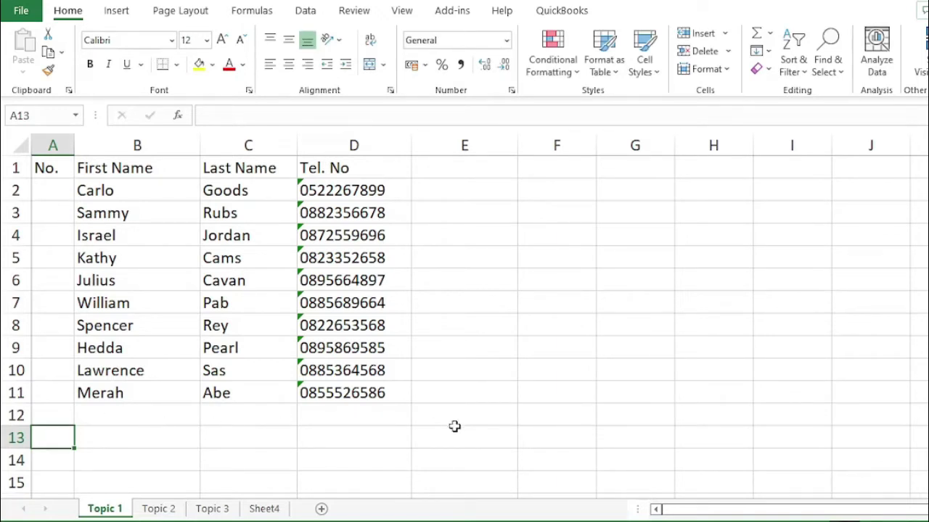
click(49, 193)
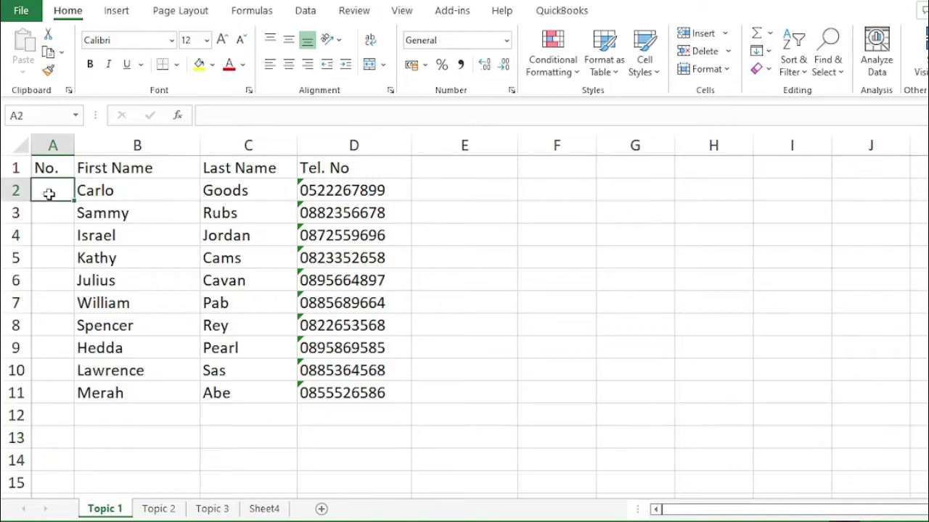
text(=s)
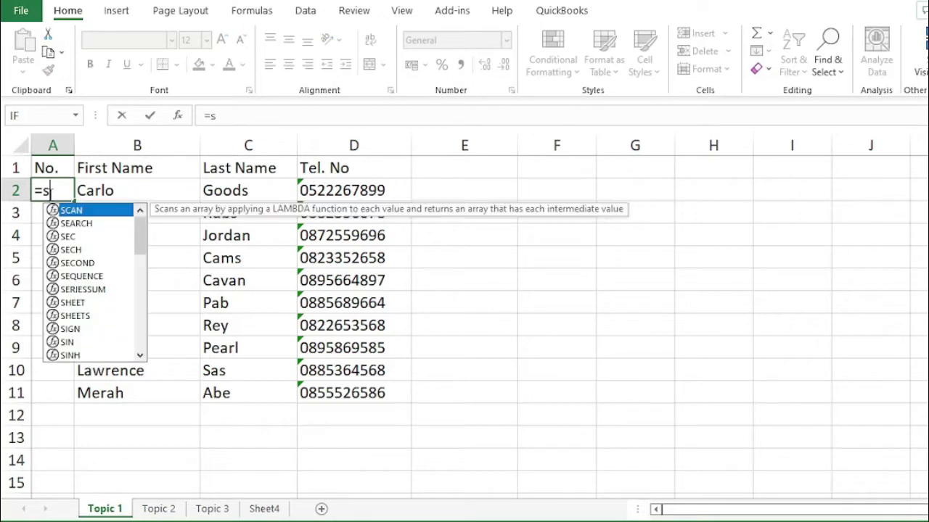
text(e)
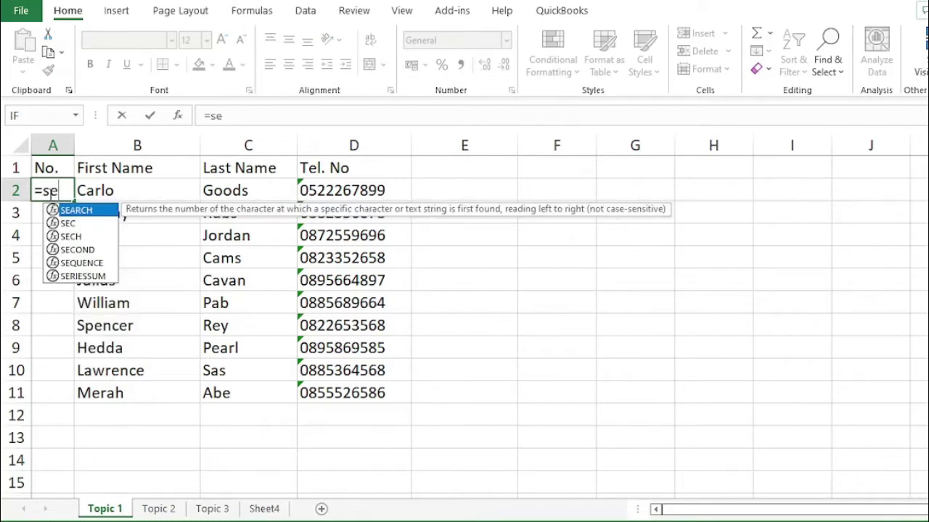
key(Down)
key(Down)
key(Down)
key(Down)
key(Tab)
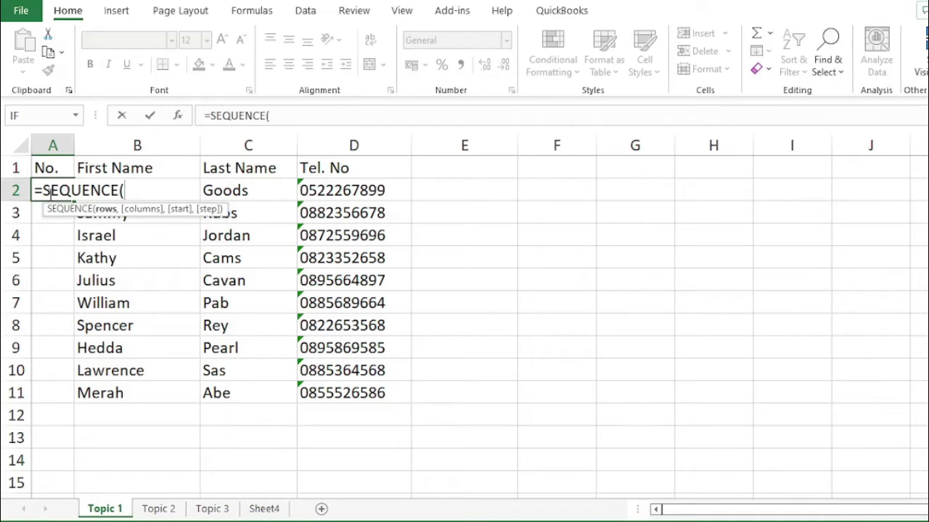
text(co)
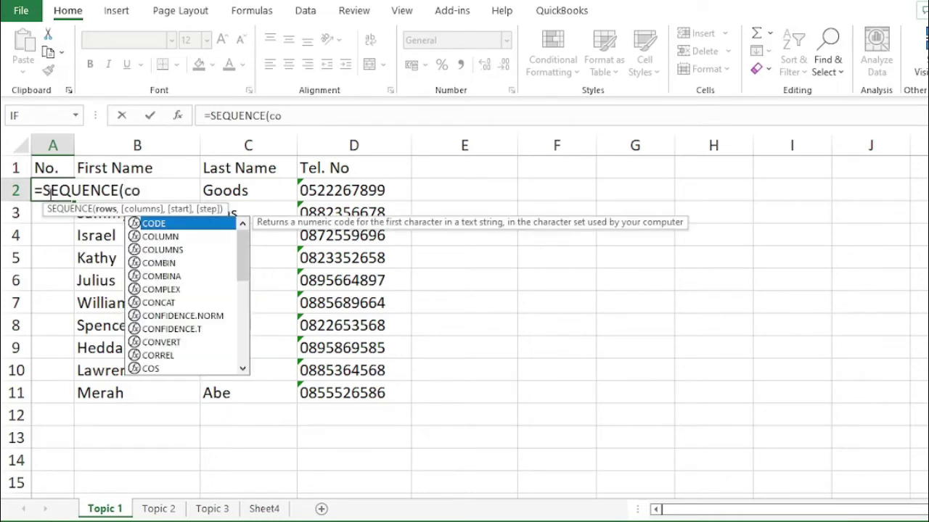
text(un)
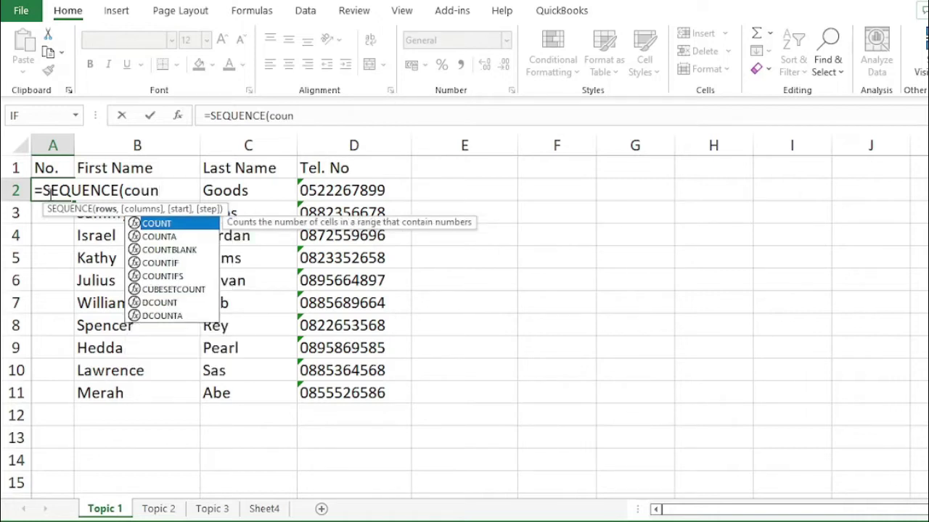
key(Down)
key(Tab)
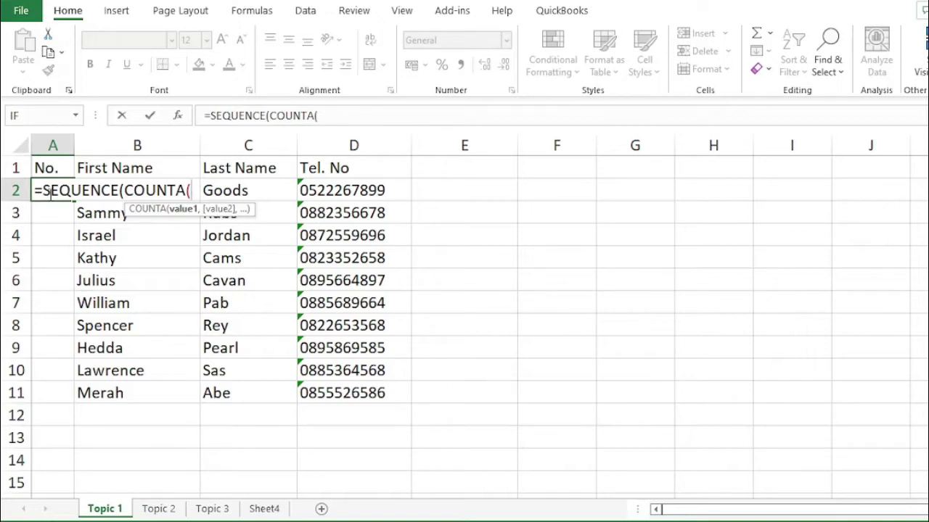
Complete =SEQUENCE(COUNTA(B2:B20)+1,1,1,1) in A2, spilling numbers 1 to 11 down to A12.
key(Right)
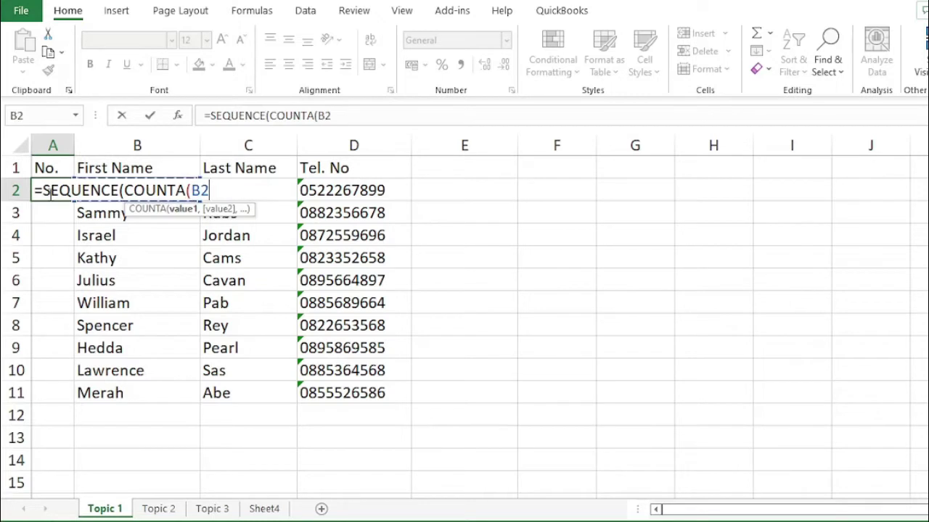
key(shift+Down)
key(shift+Down)
key(shift+Down)
key(shift+Down)
key(shift+Down)
key(shift+Down)
key(shift+Down)
key(shift+Down)
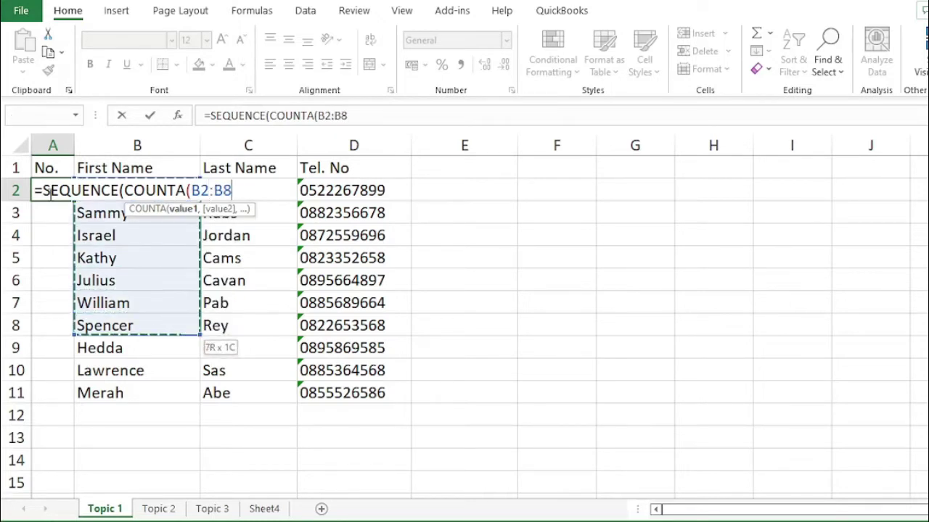
key(shift+Down)
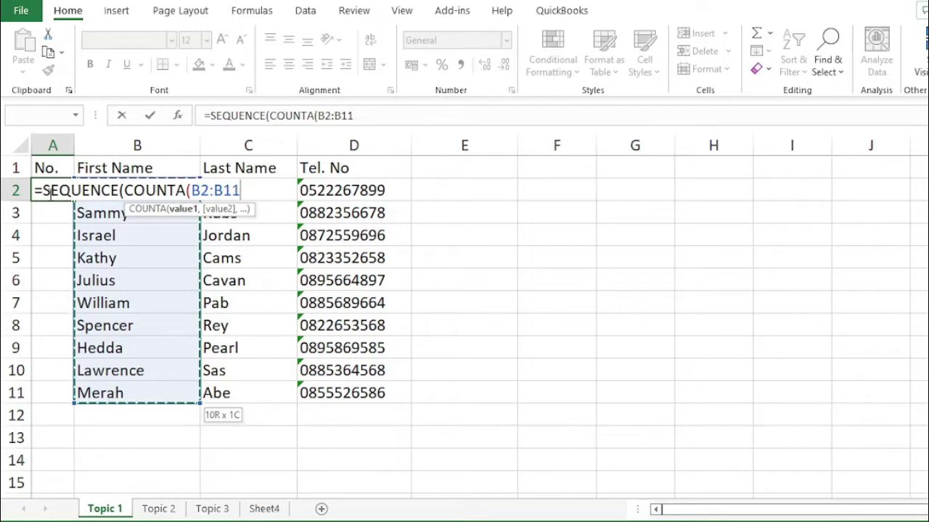
key(shift+Down)
key(shift+Down)
key(shift+Down)
key(shift+Down)
key(shift+Down)
key(shift+Down)
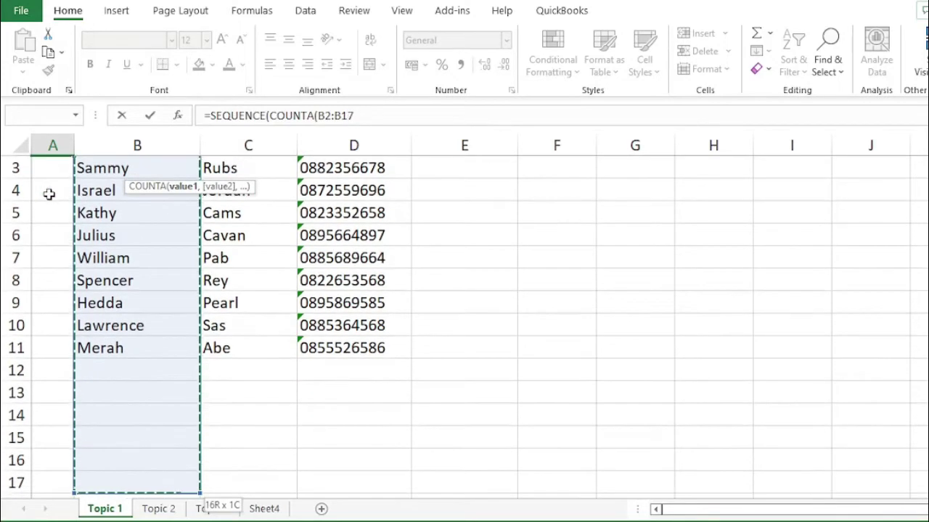
key(shift+Down)
key(shift+Down)
key(shift+Down)
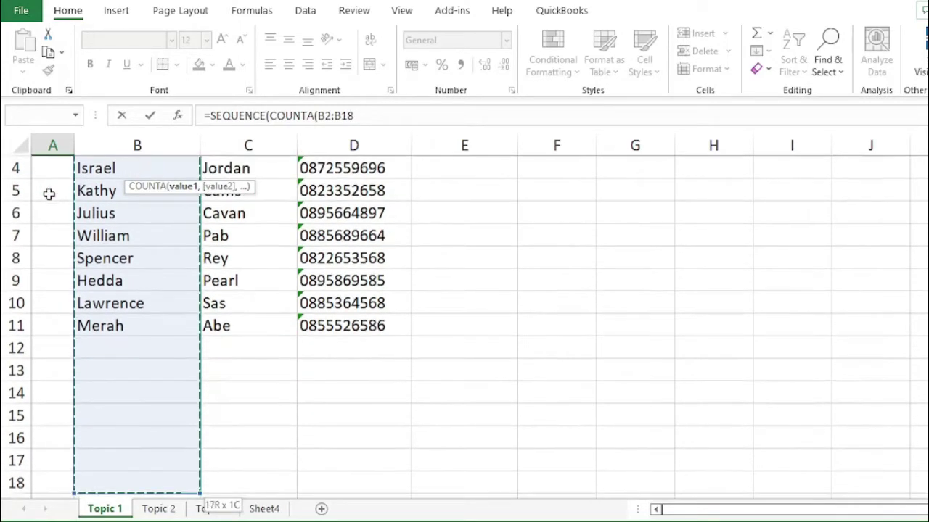
key(shift+Down)
key(shift+Up)
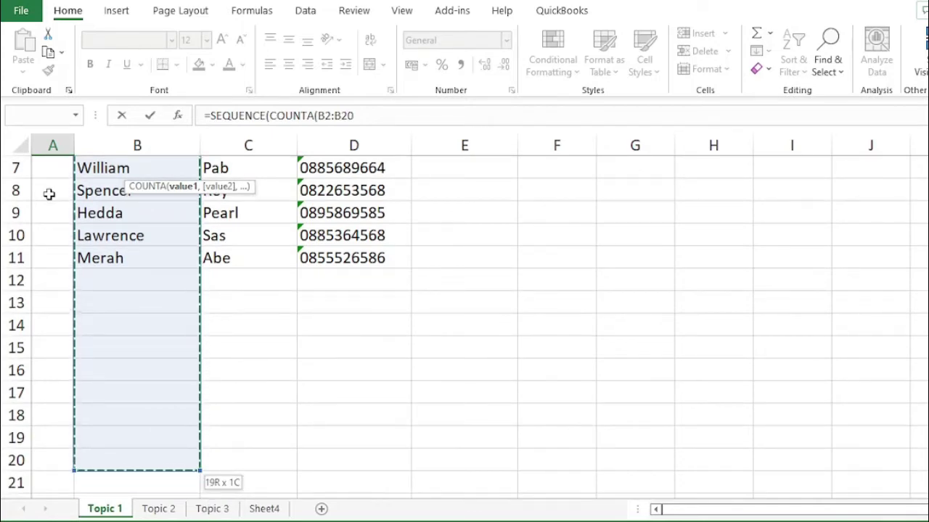
scroll(46, 168, up, 2)
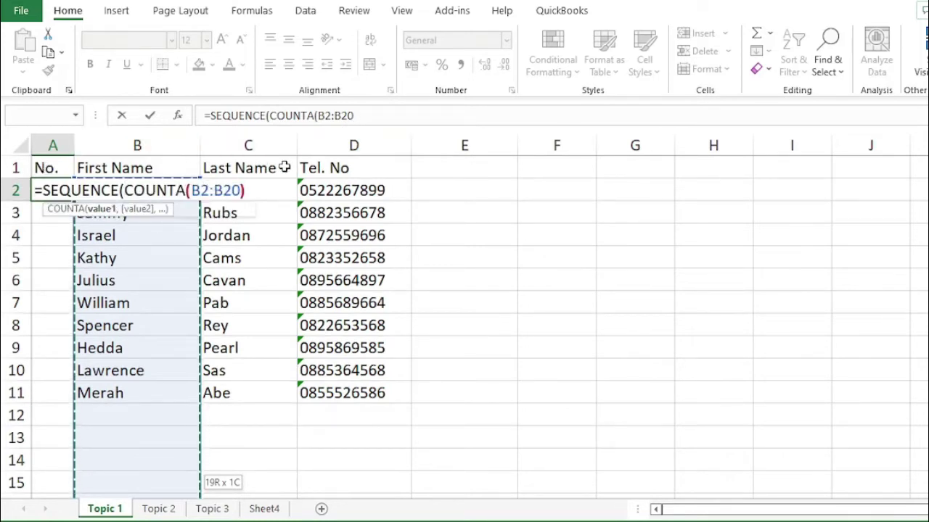
text())
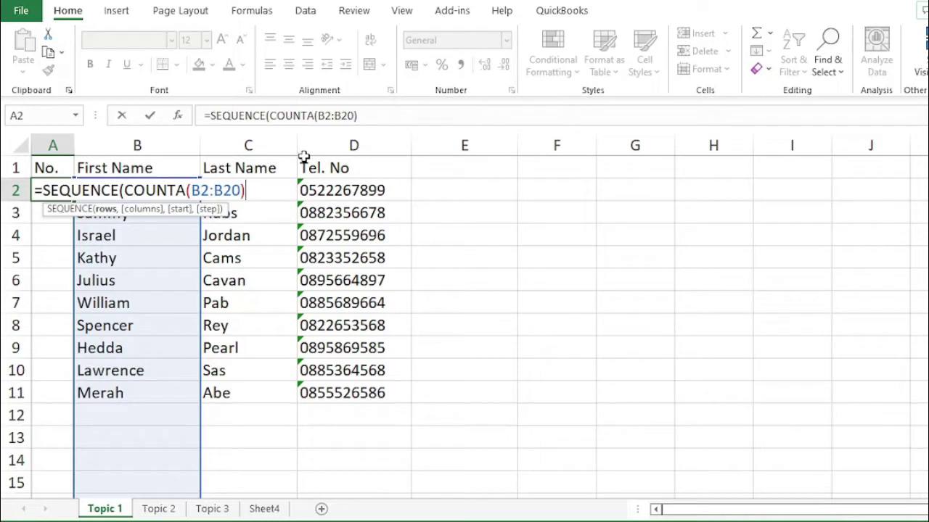
text(+1)
text(,)
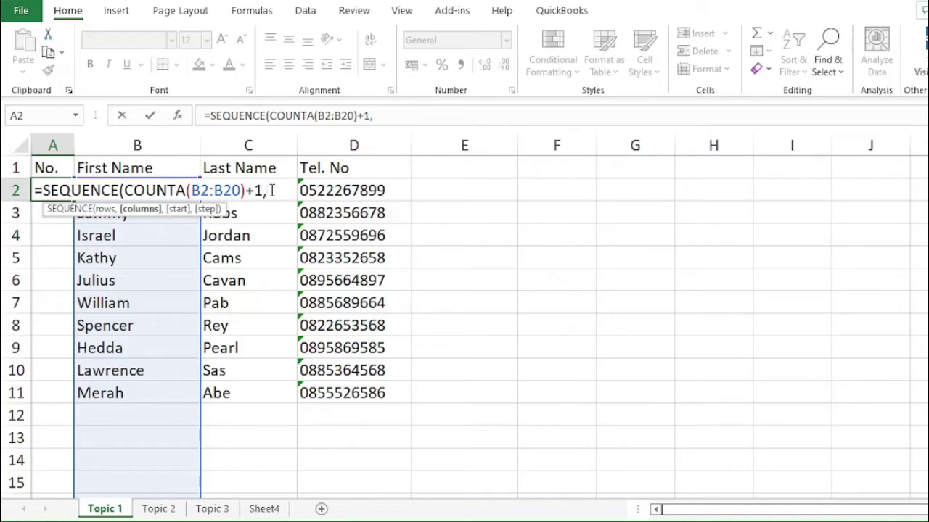
text(1,)
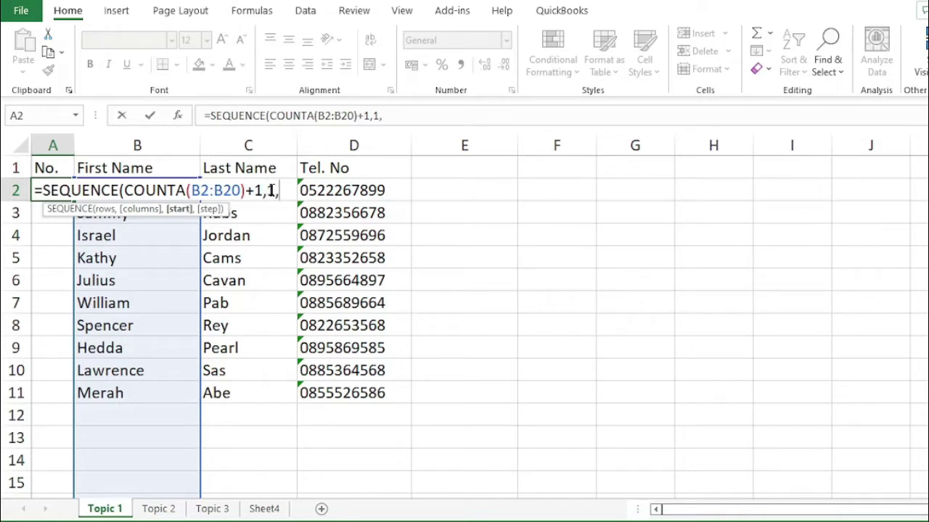
text(1,)
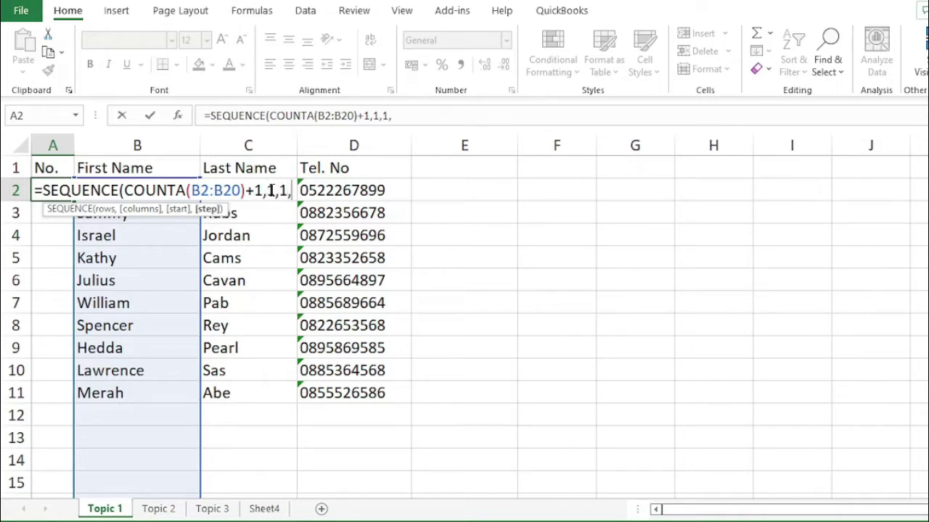
text(1)
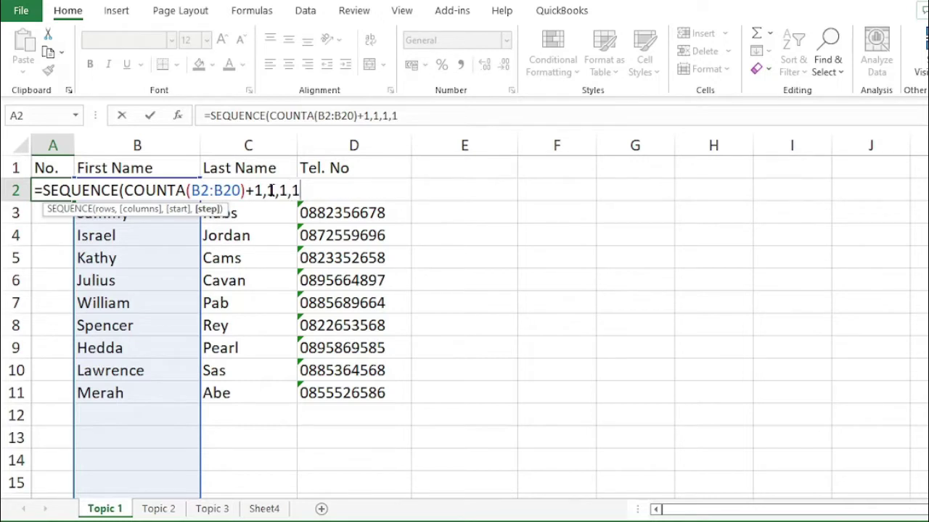
text())
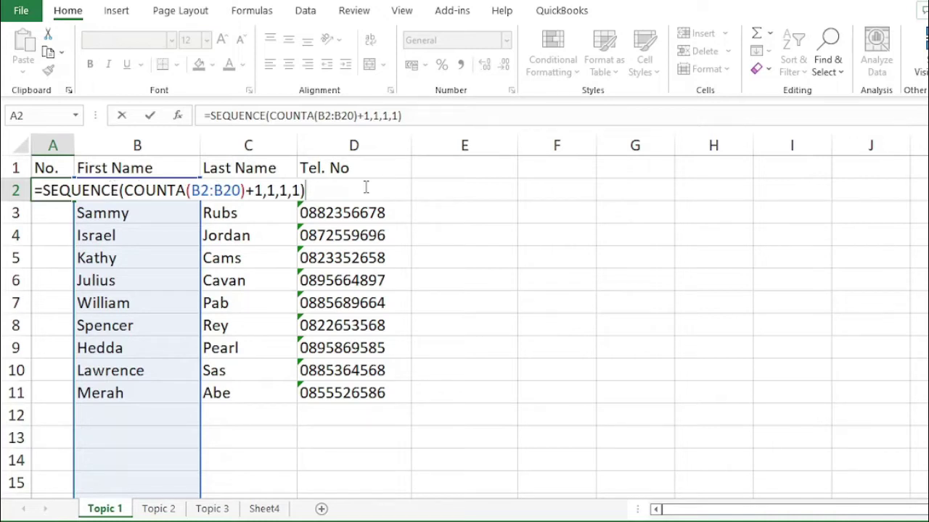
key(Return)
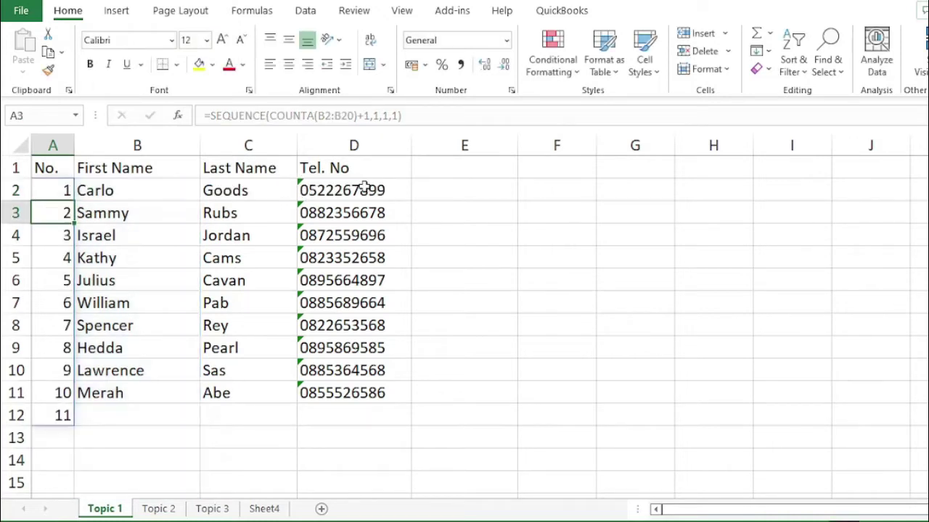
scroll(118, 377, down, 1)
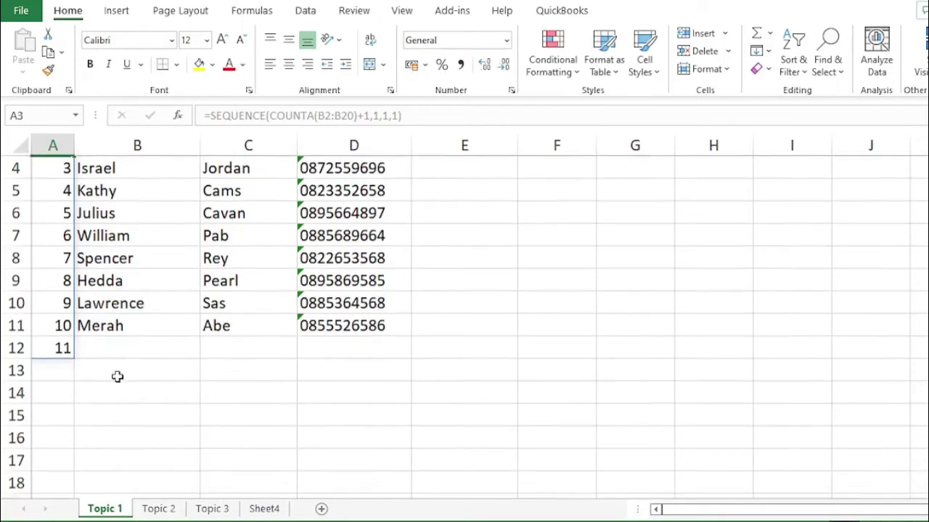
scroll(81, 234, up, 1)
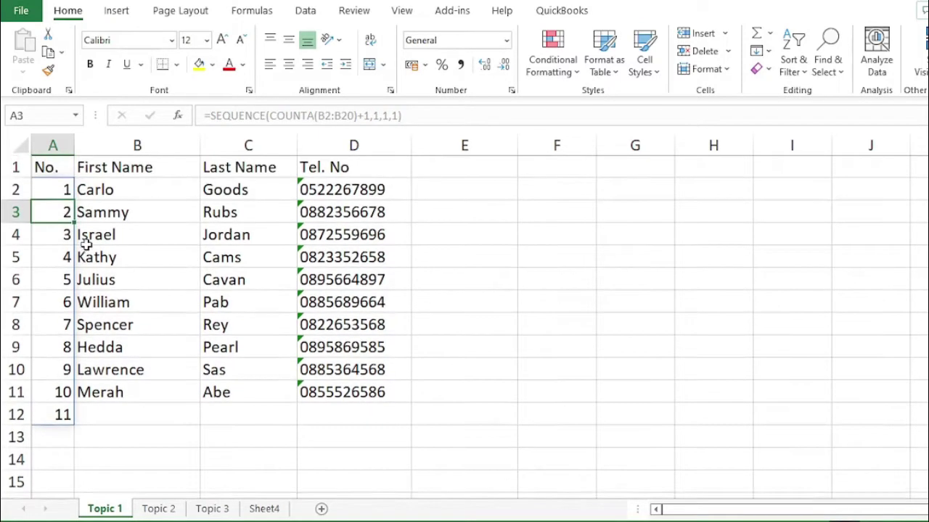
click(111, 420)
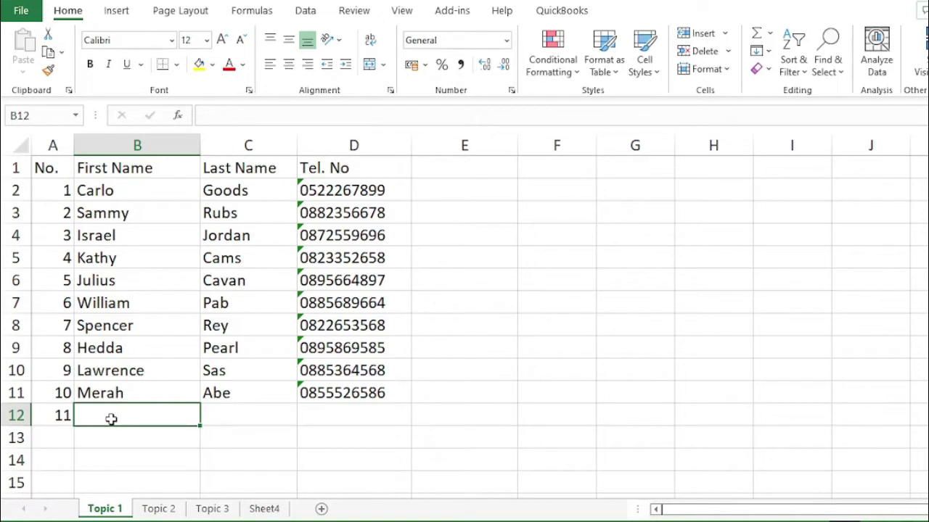
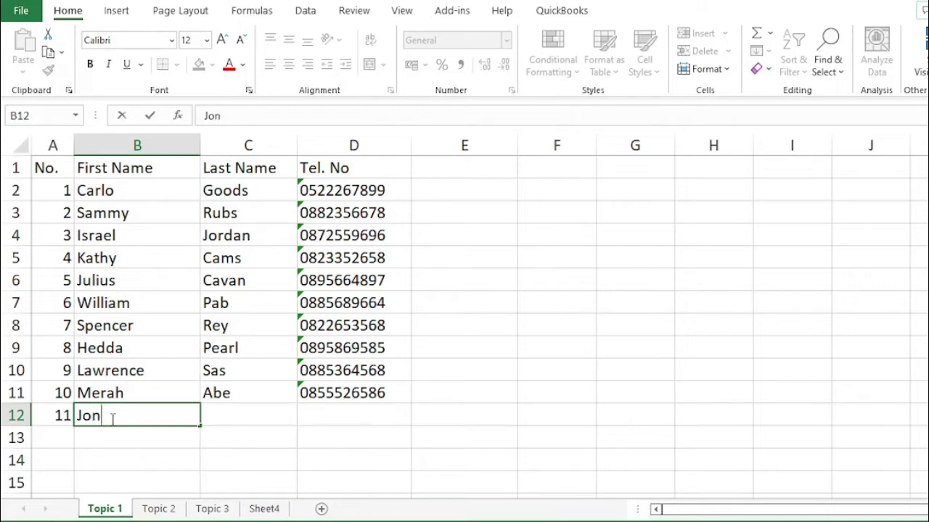
Enter the new contact's first and last name in B12:C12 and their phone number as text in D12.
key(Tab)
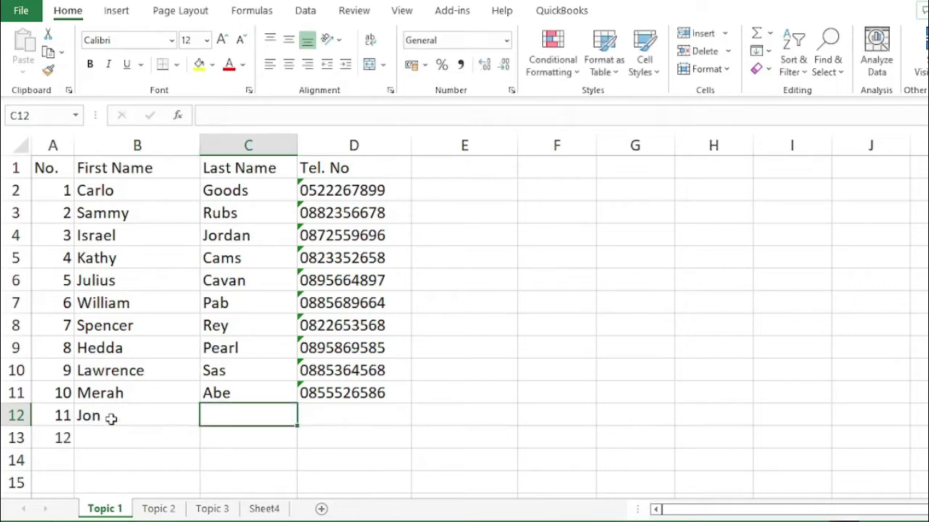
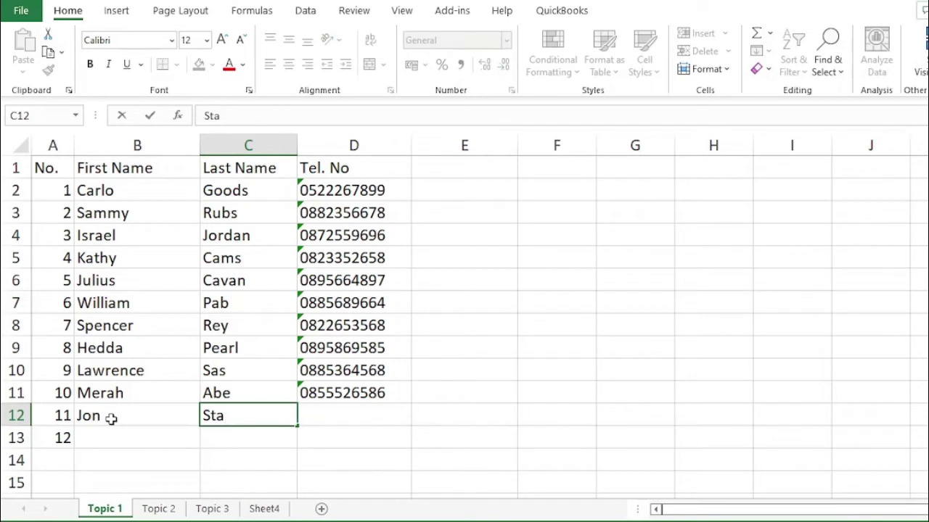
key(Return)
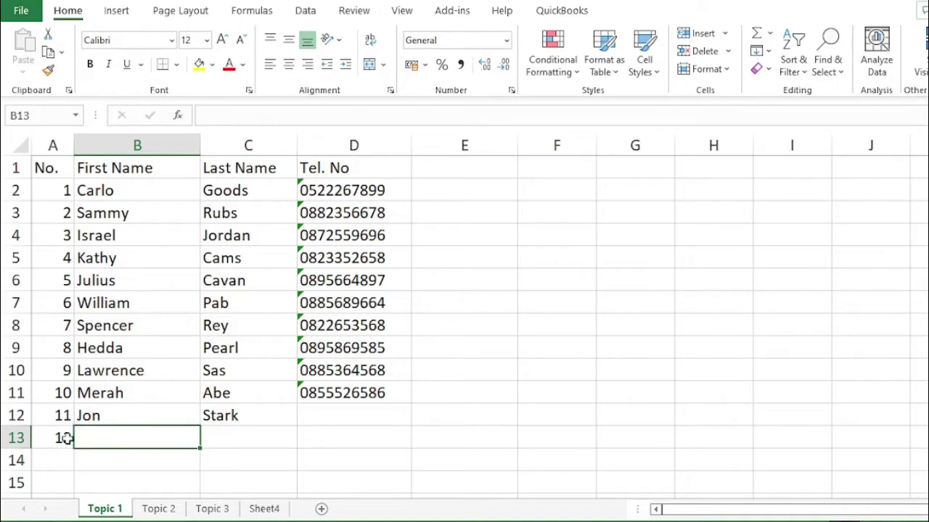
click(344, 412)
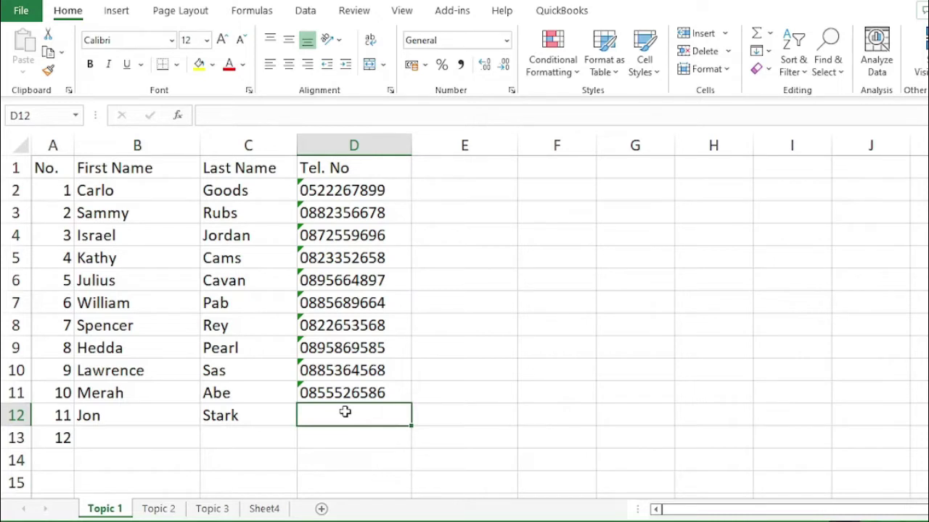
text(')
key(BackSpace)
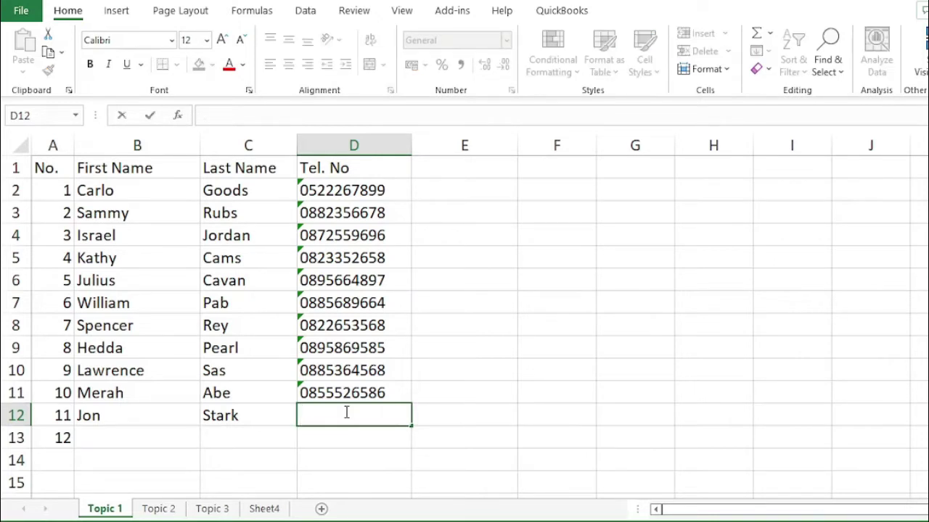
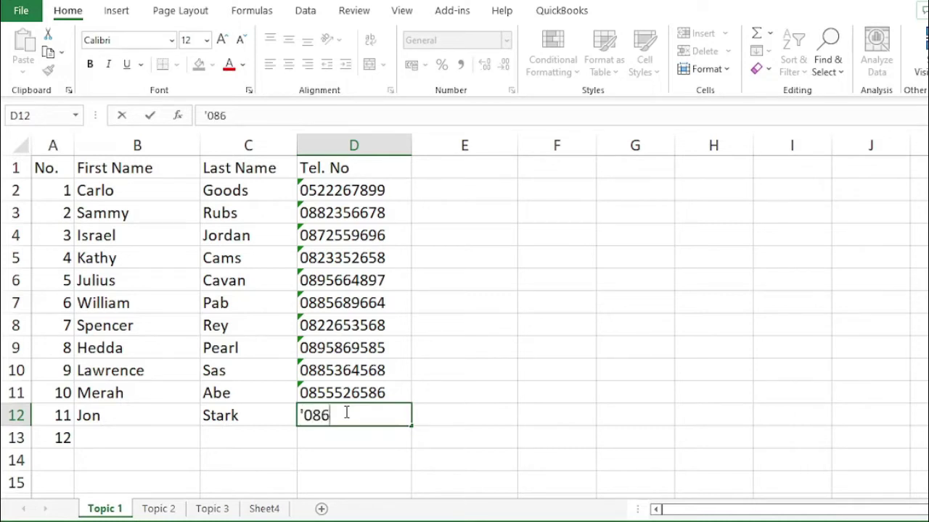
key(Return)
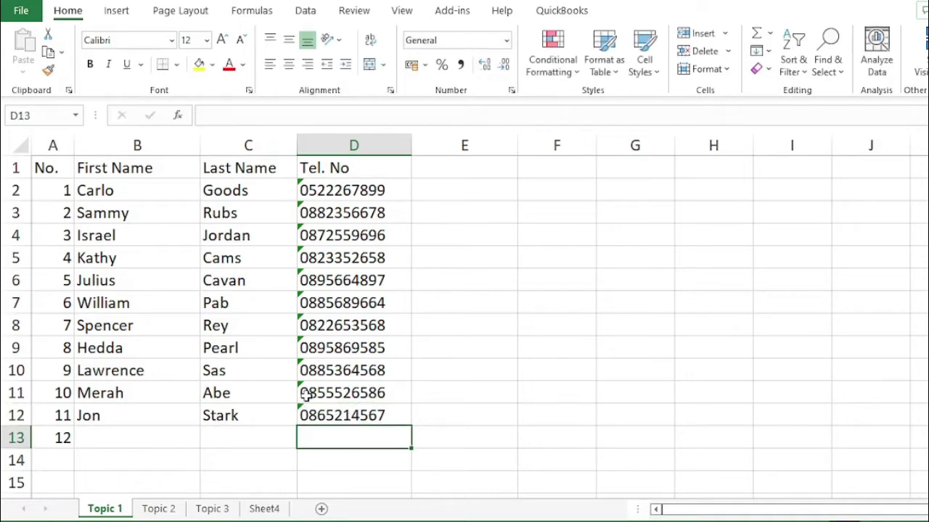
click(465, 168)
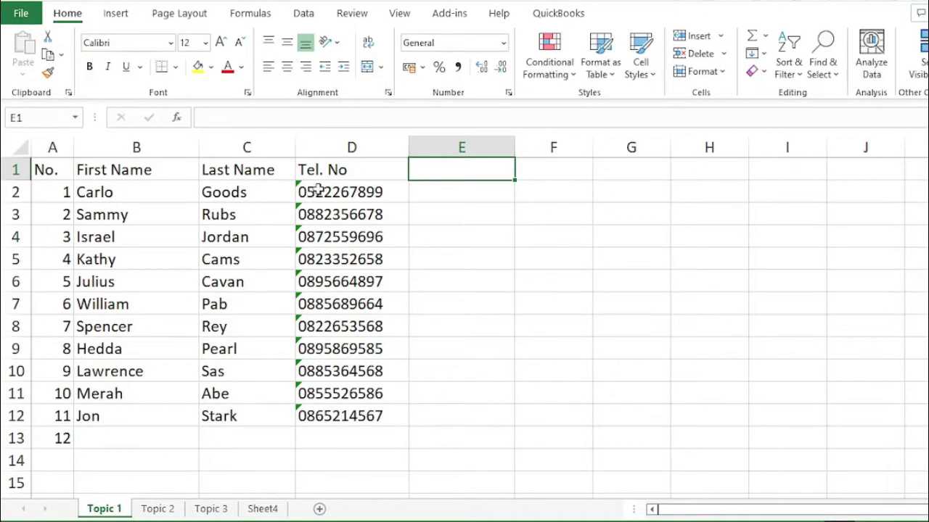
Add the column header 'Name' in E1.
click(474, 193)
click(466, 167)
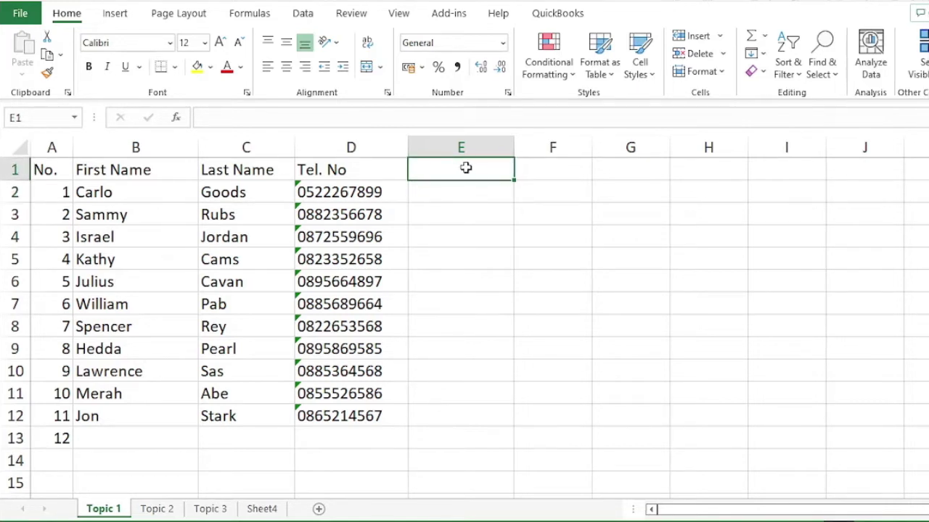
text(Name)
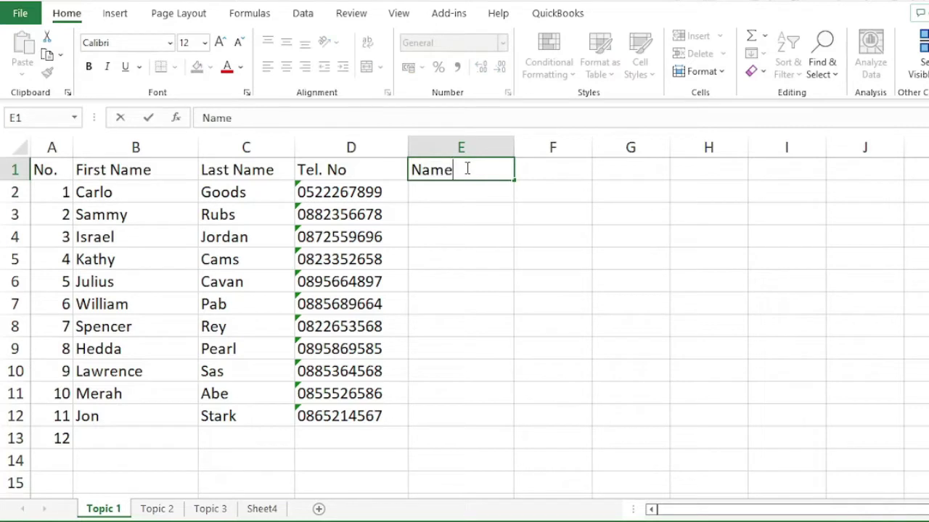
click(464, 227)
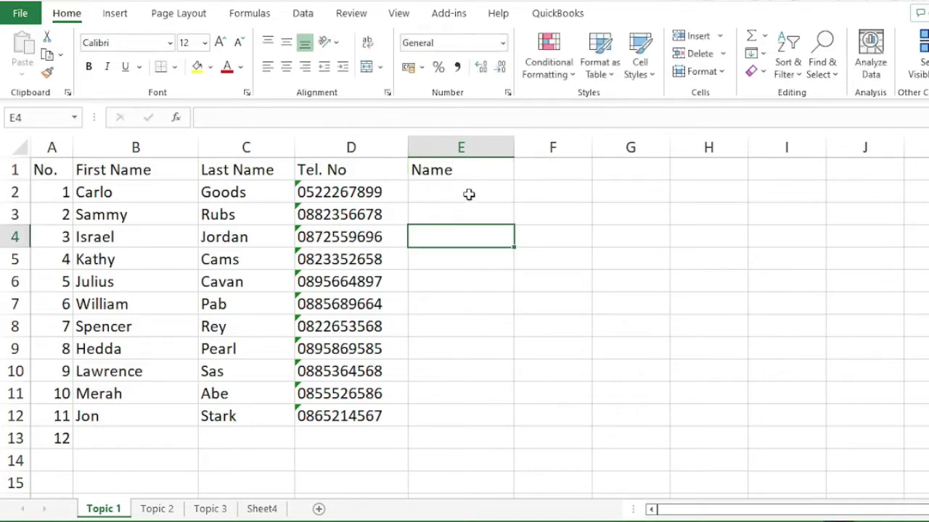
Enter =CONCATENATE(C2,", ",B2) in E2 to show the first contact as 'last, first'.
click(468, 194)
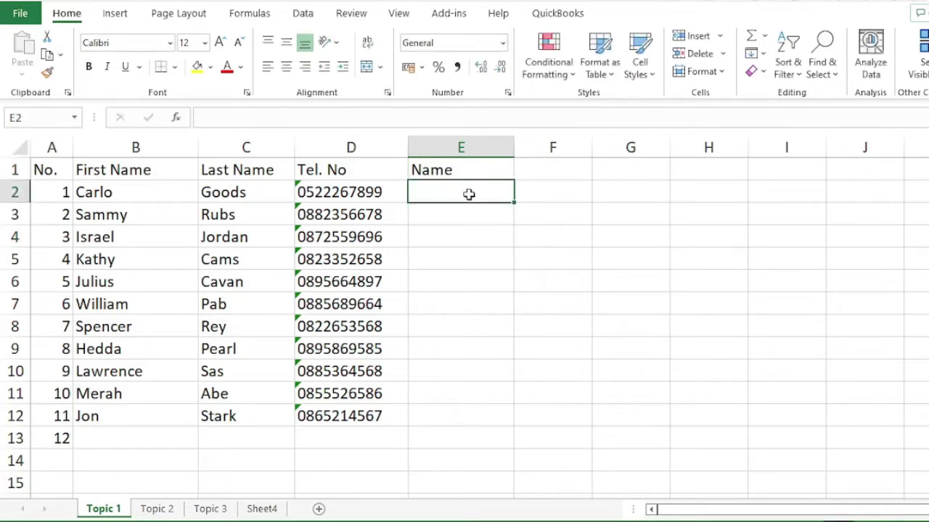
text(=)
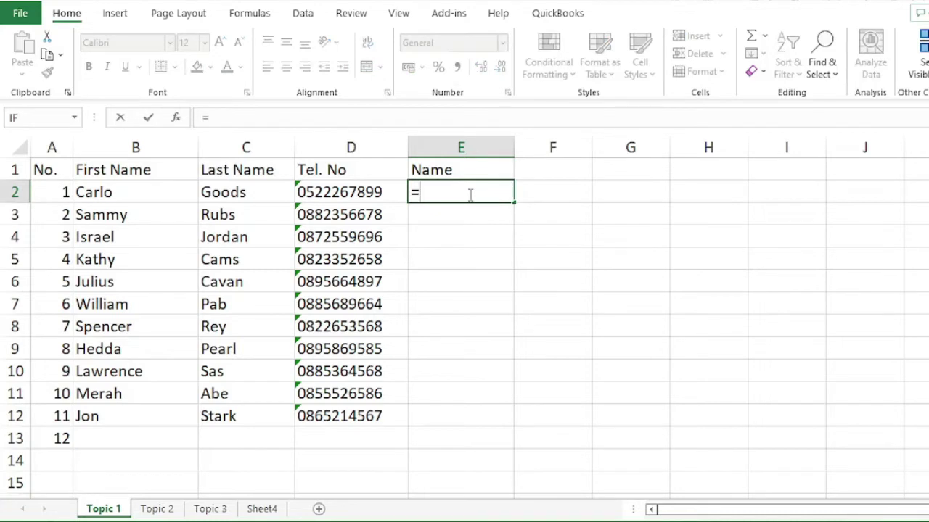
text(co)
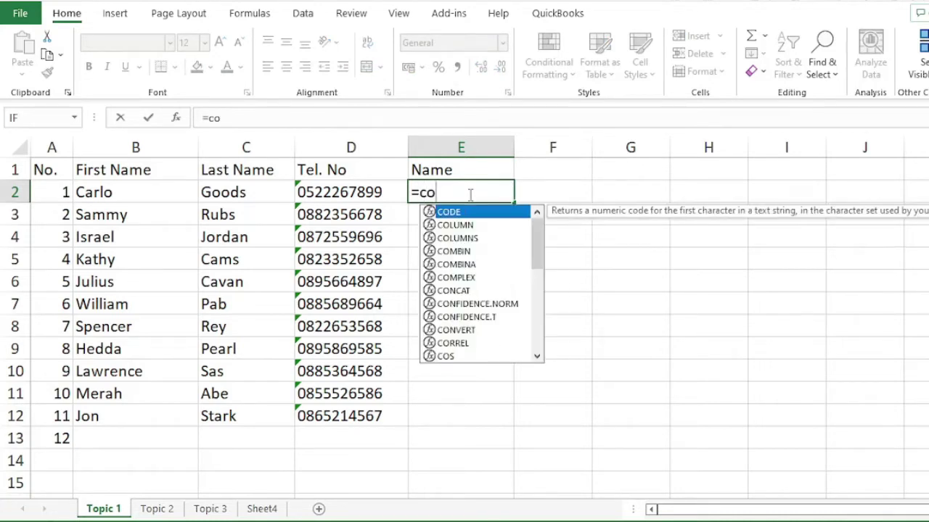
text(nc)
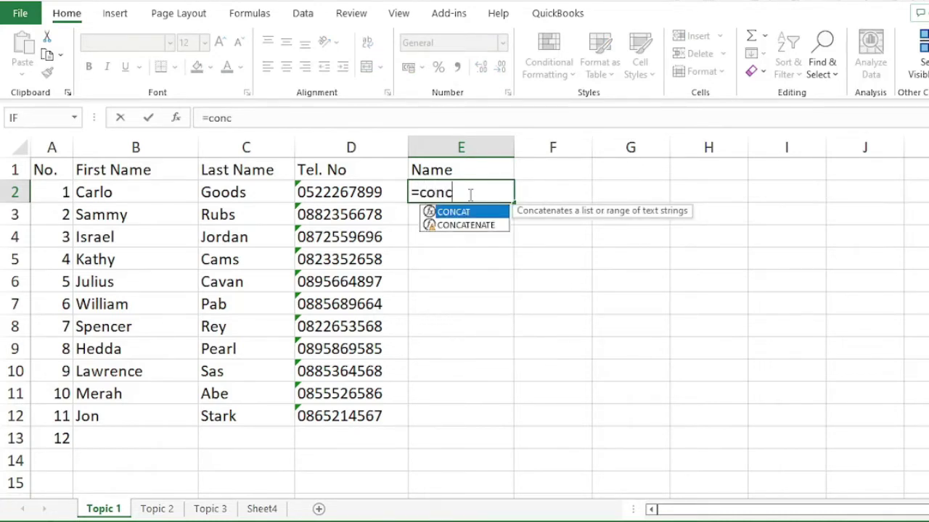
key(Down)
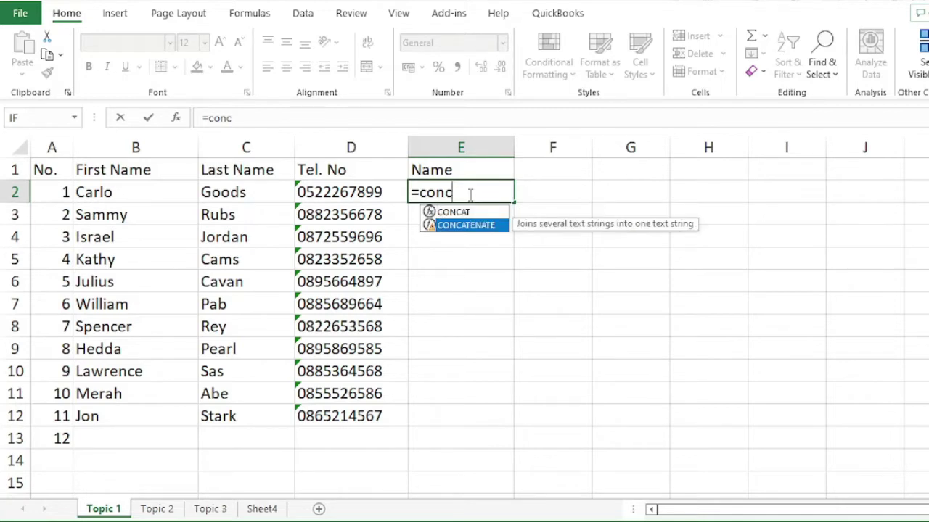
key(Tab)
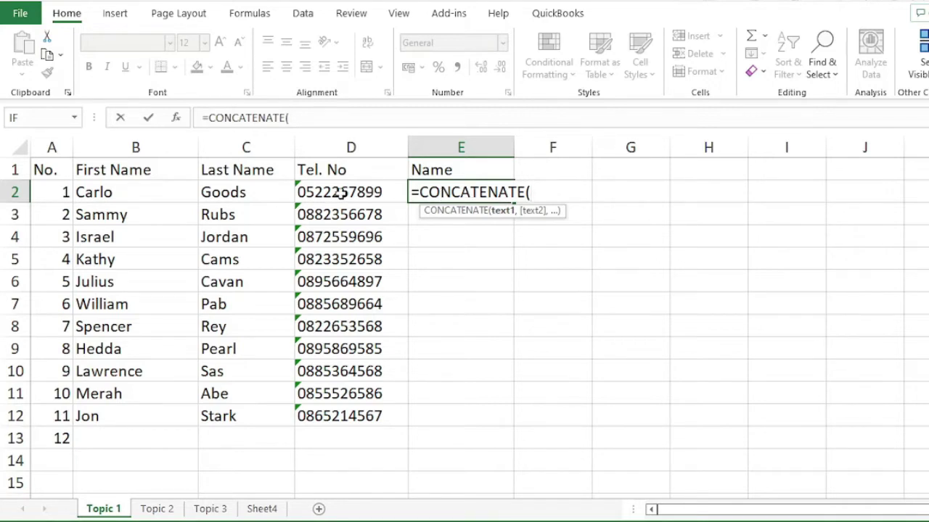
click(252, 192)
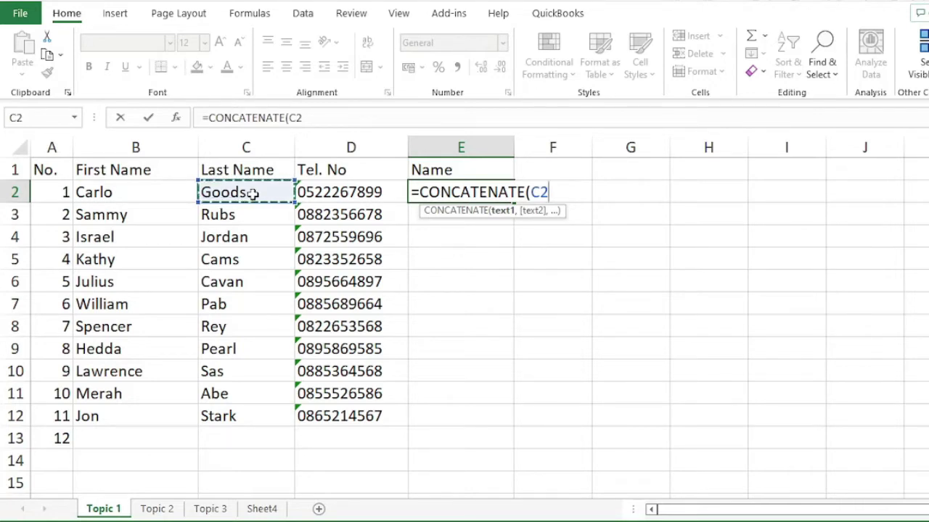
text(,)
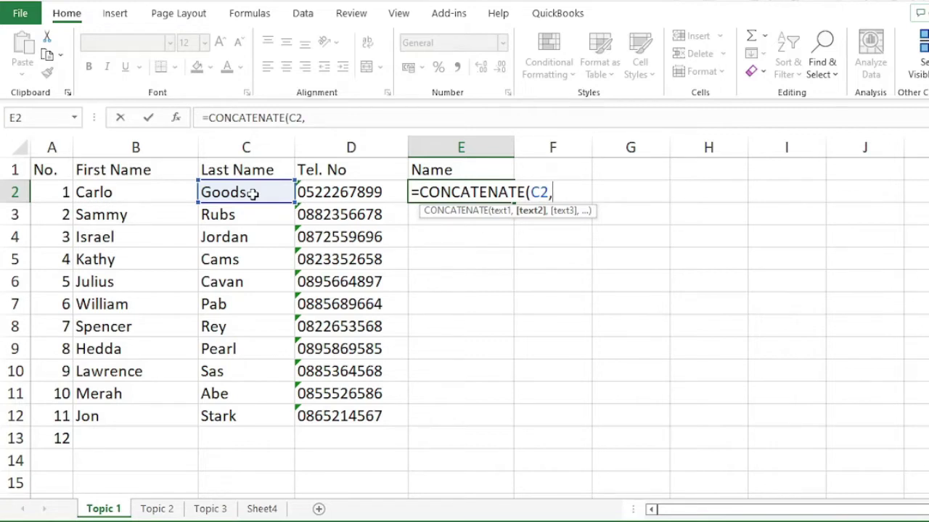
text(", ",)
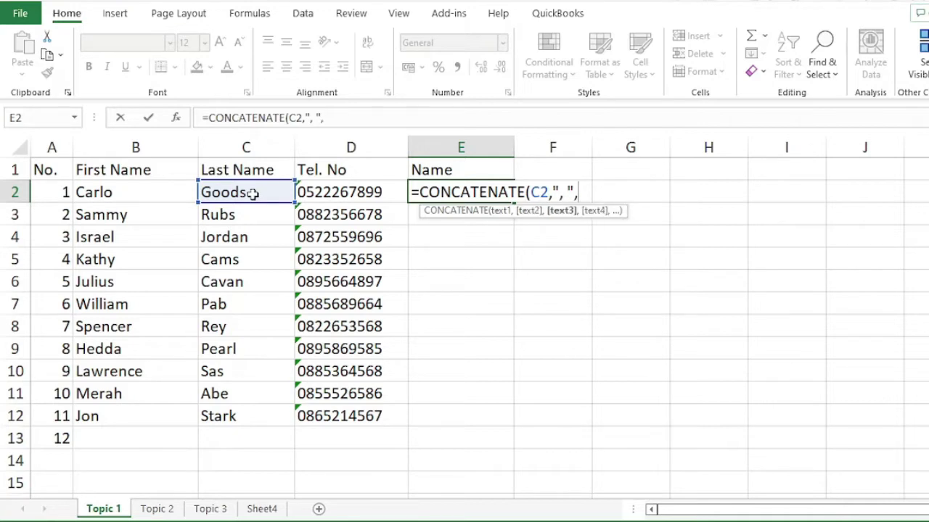
click(139, 190)
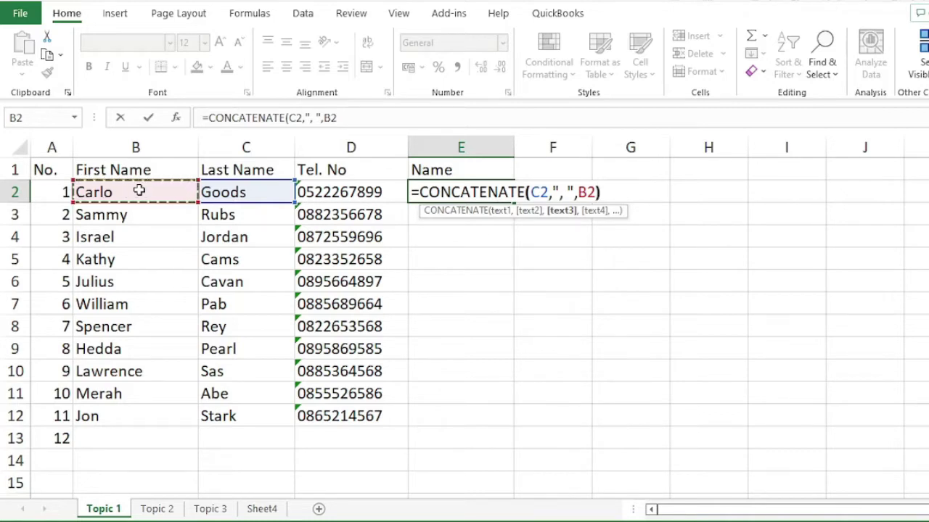
text())
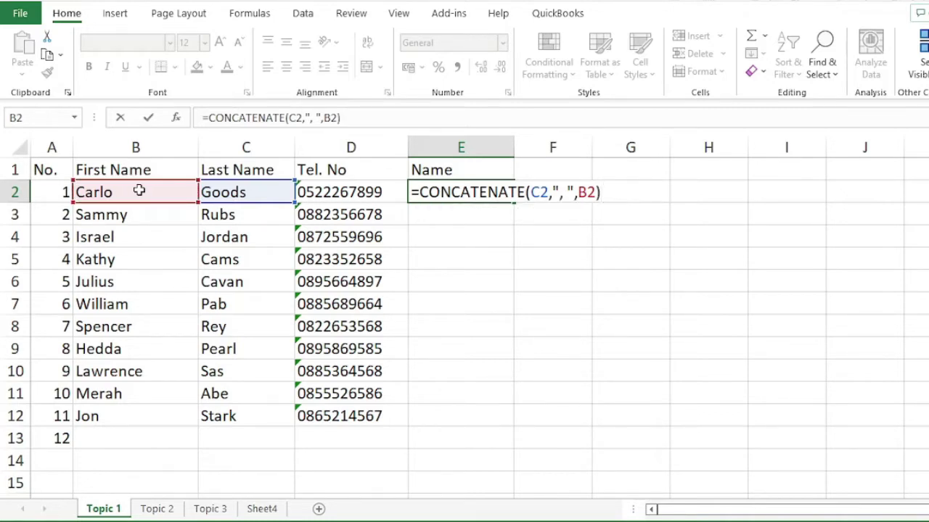
key(Return)
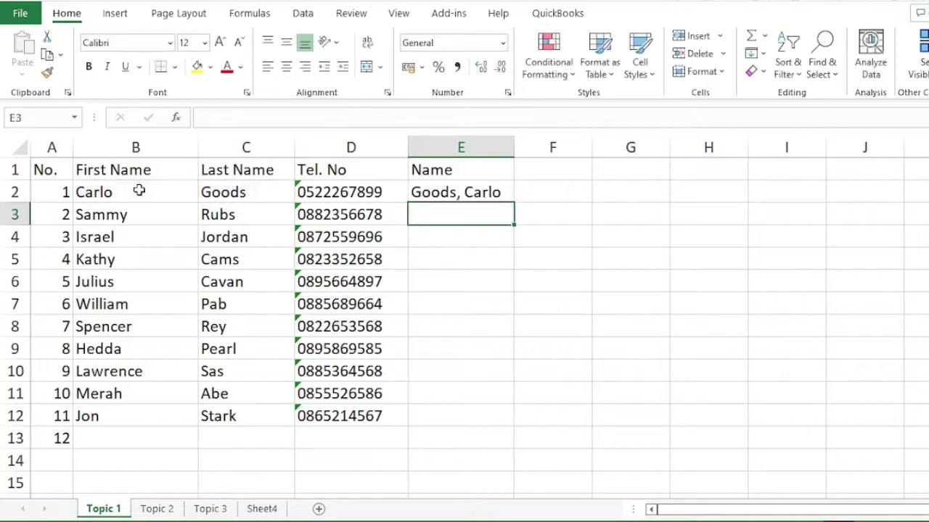
Fill the E2 name formula down column E and clear the stray comma in E13.
key(Up)
key(Down)
key(Down)
key(Down)
key(Up)
key(Up)
key(Up)
key(Left)
key(Left)
key(Left)
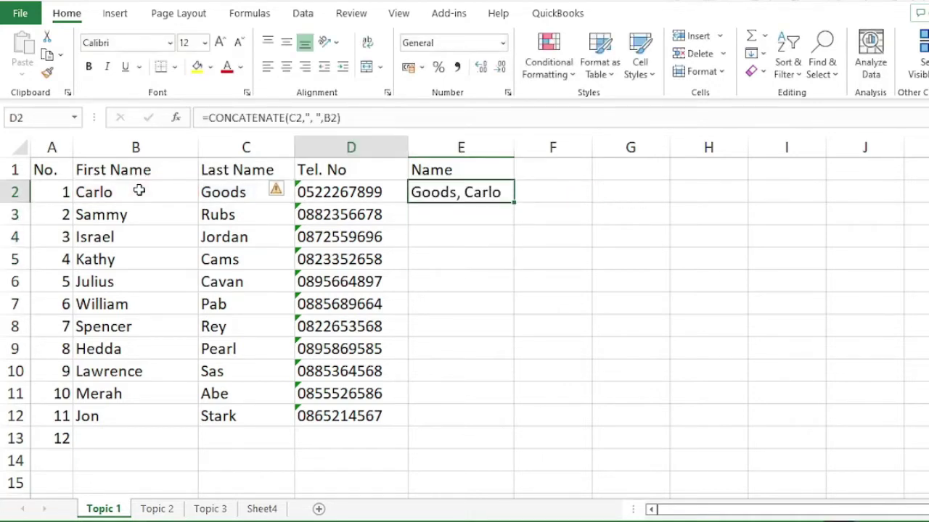
key(Right)
key(Left)
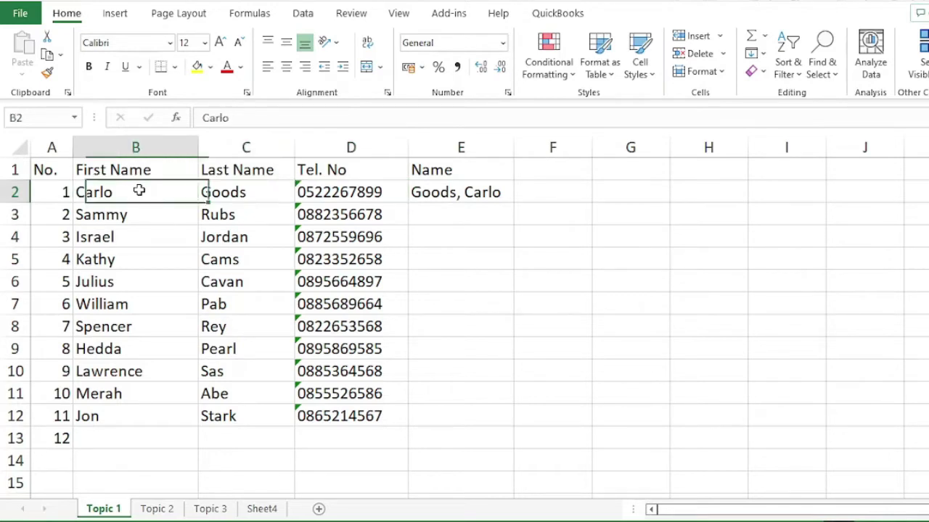
key(Right)
key(Right)
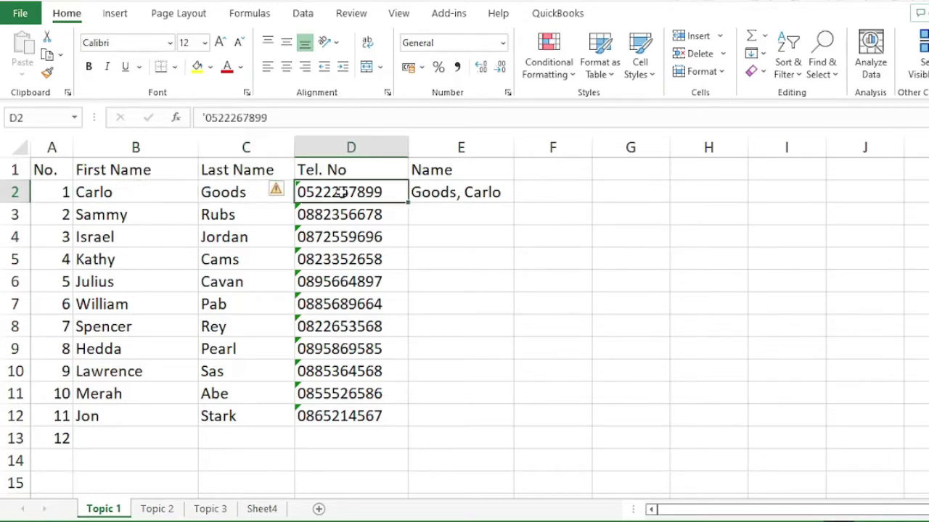
click(498, 191)
double_click(513, 201)
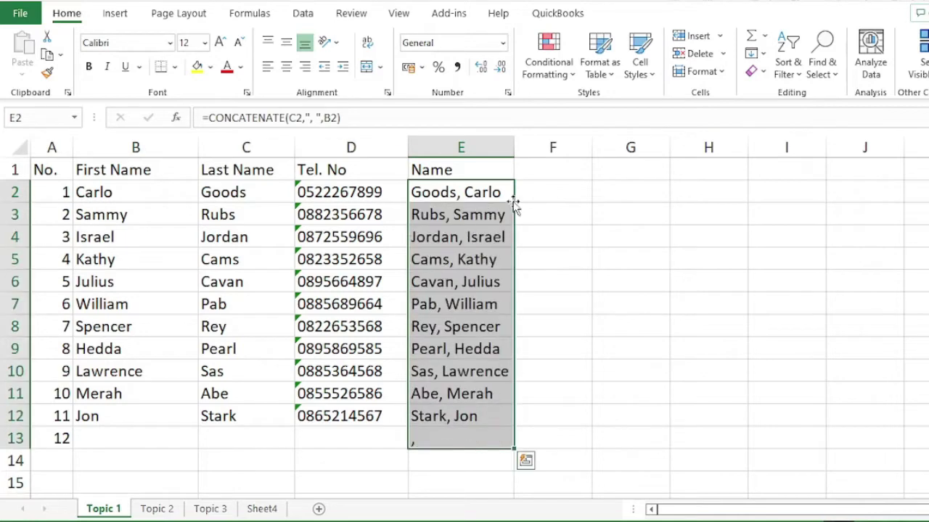
click(465, 436)
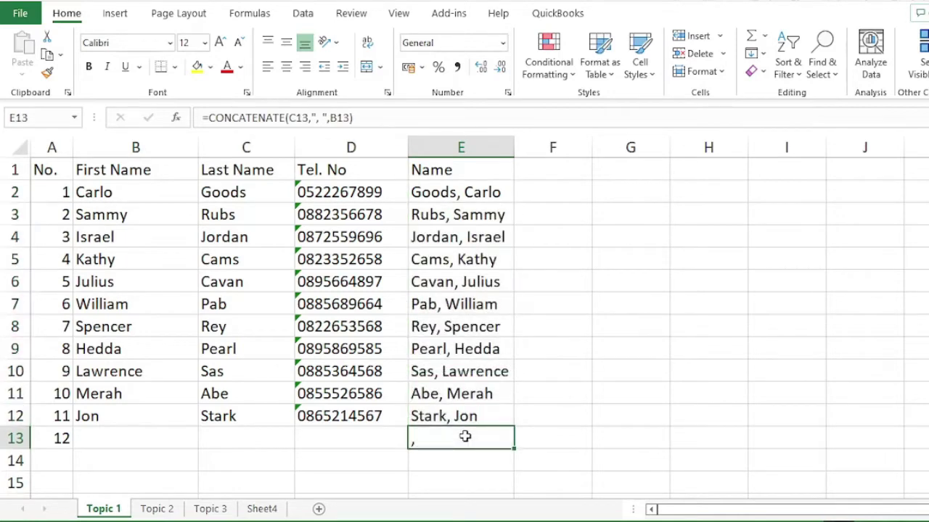
key(Delete)
Review the phone numbers in column D before splitting them.
click(560, 174)
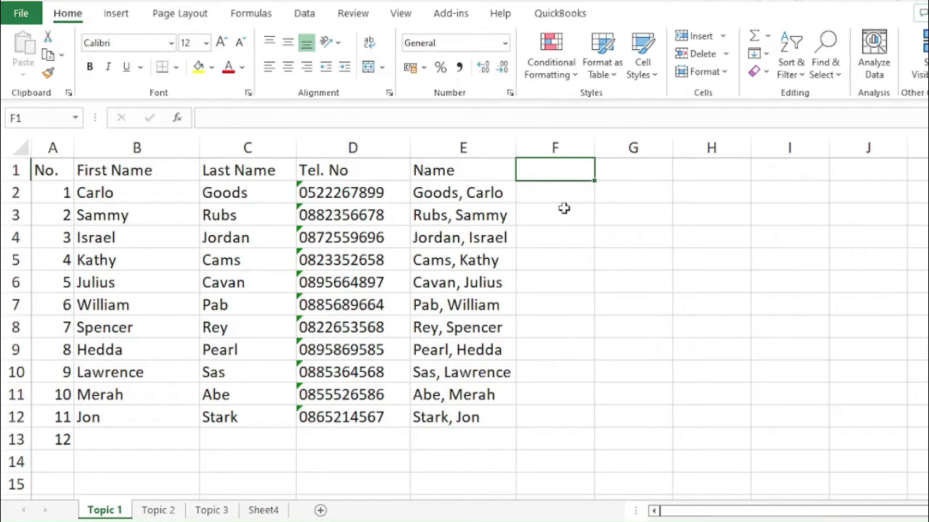
key(Left)
key(Left)
key(Down)
key(Left)
key(Right)
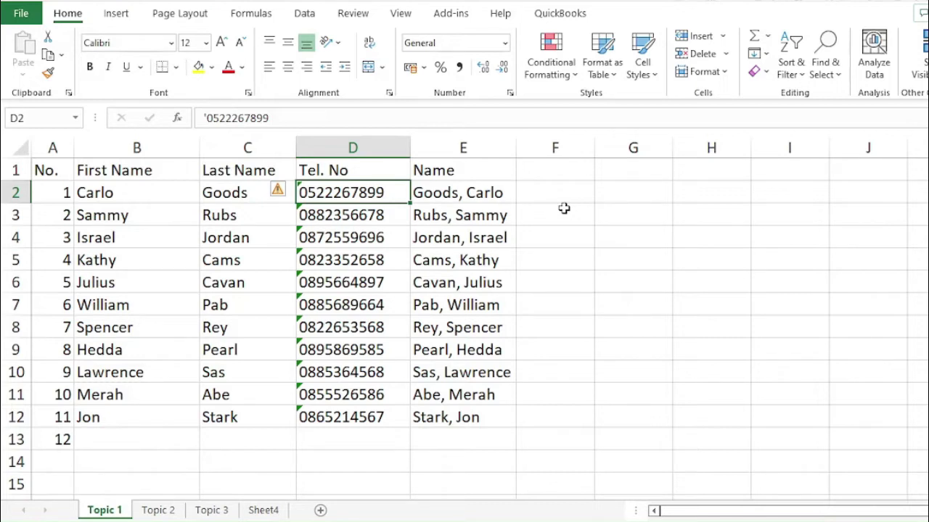
key(Down)
key(Down)
key(Down)
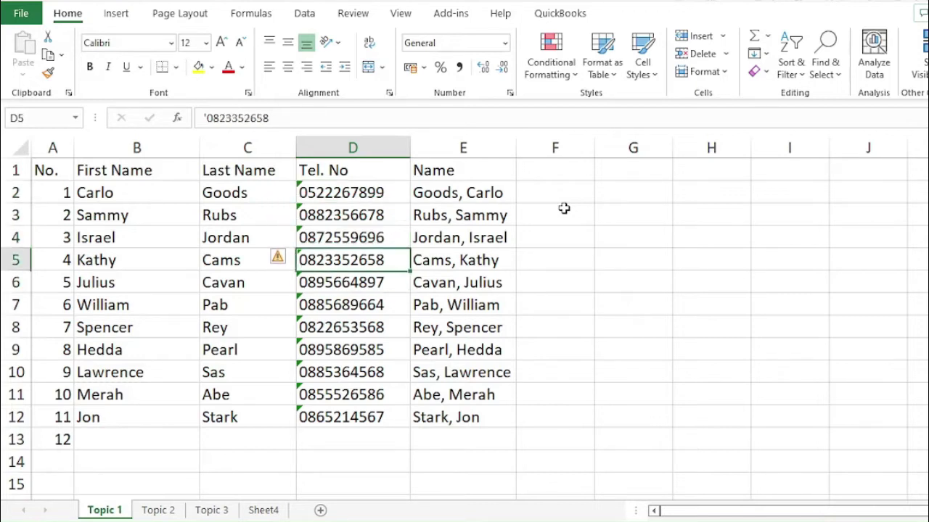
key(Up)
key(Up)
key(Up)
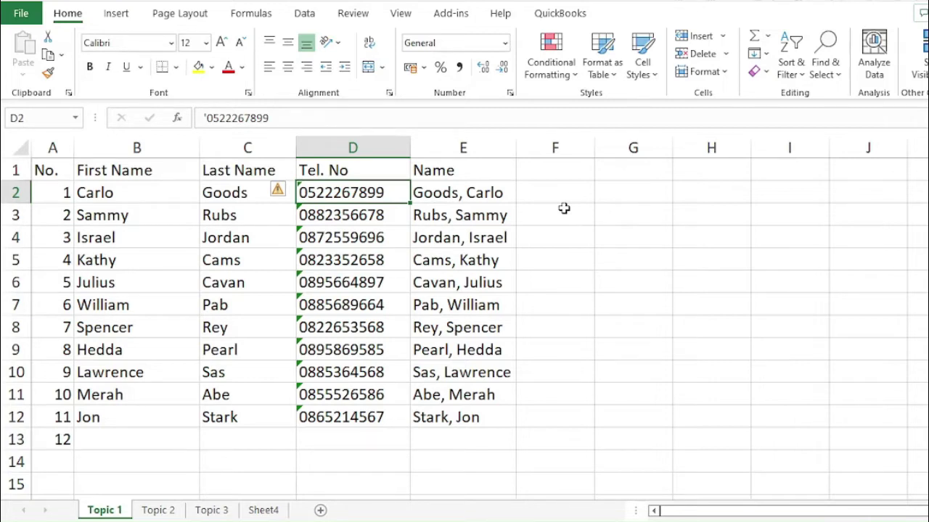
Enter the headings 'Area Code' in F1 and 'Tel. No.' in G1.
key(Right)
key(Right)
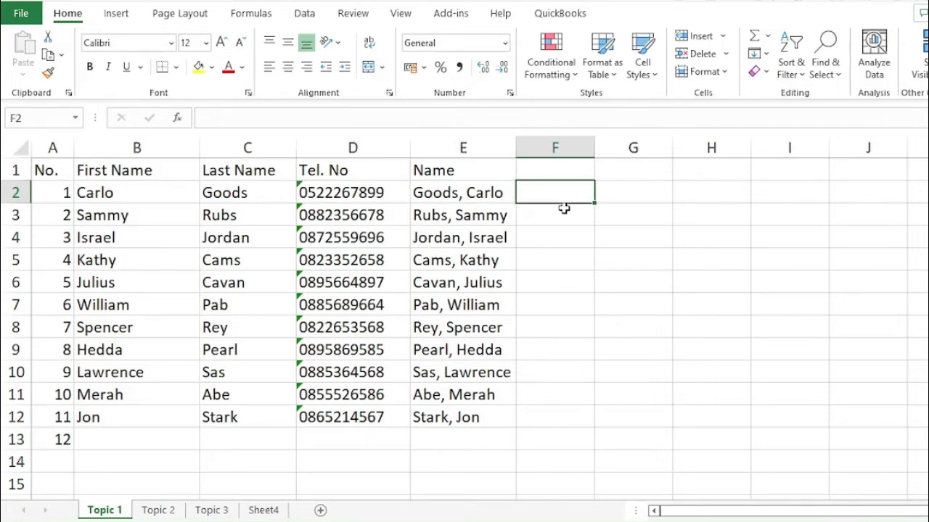
key(Up)
text(A)
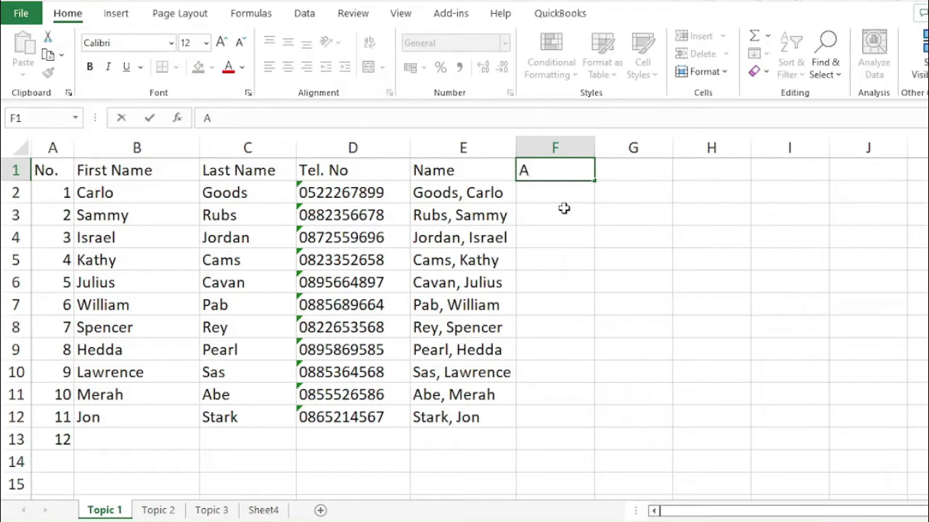
text(rea Code)
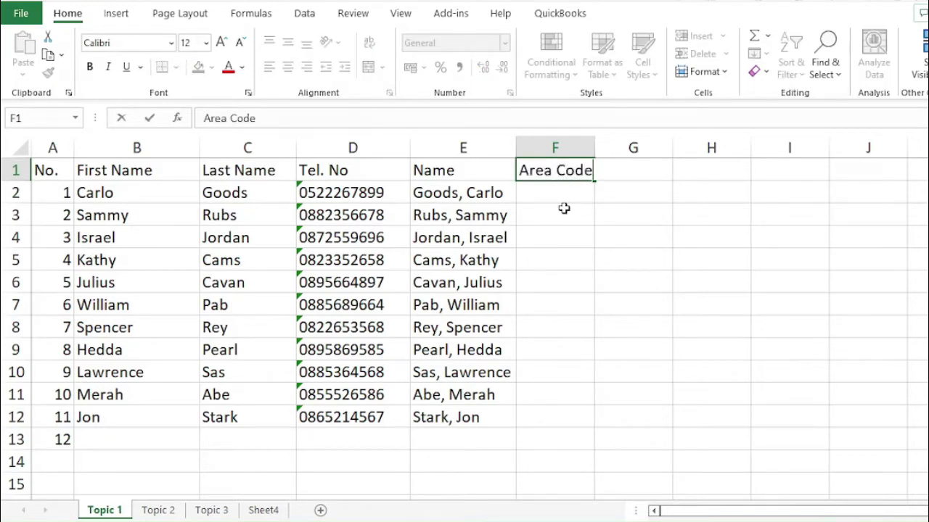
key(Tab)
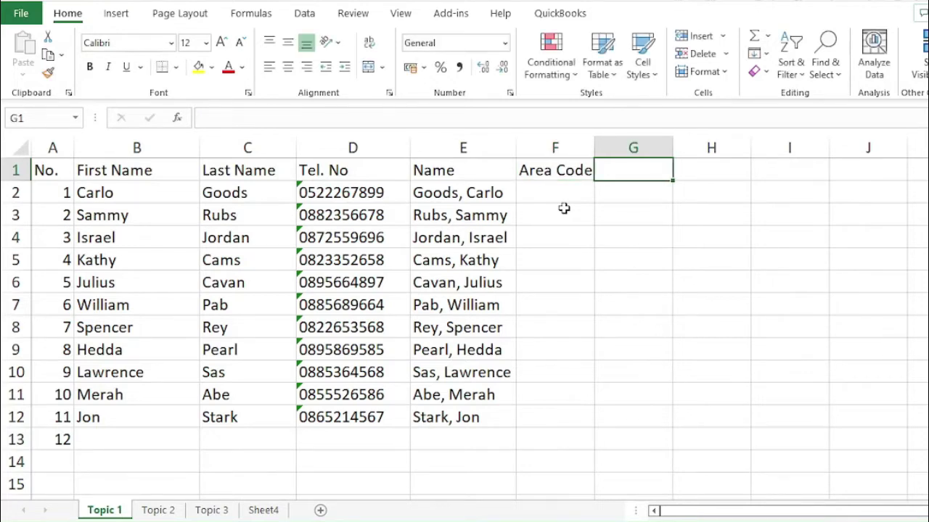
text(Tel)
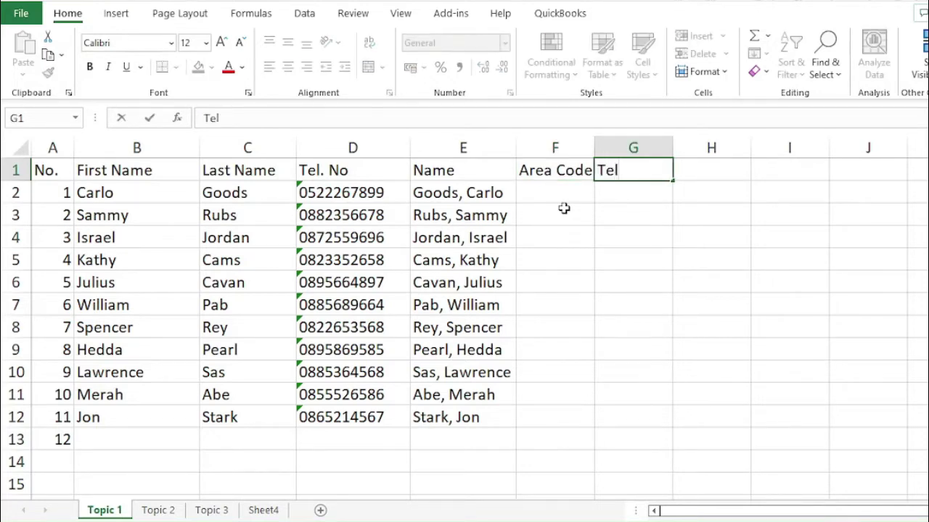
text(. No.)
key(Return)
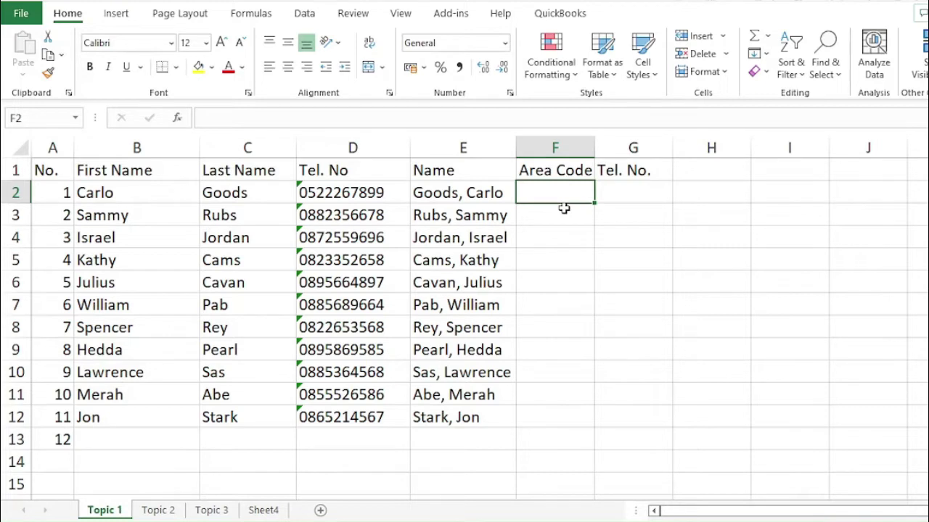
key(Left)
key(Left)
key(Left)
key(Right)
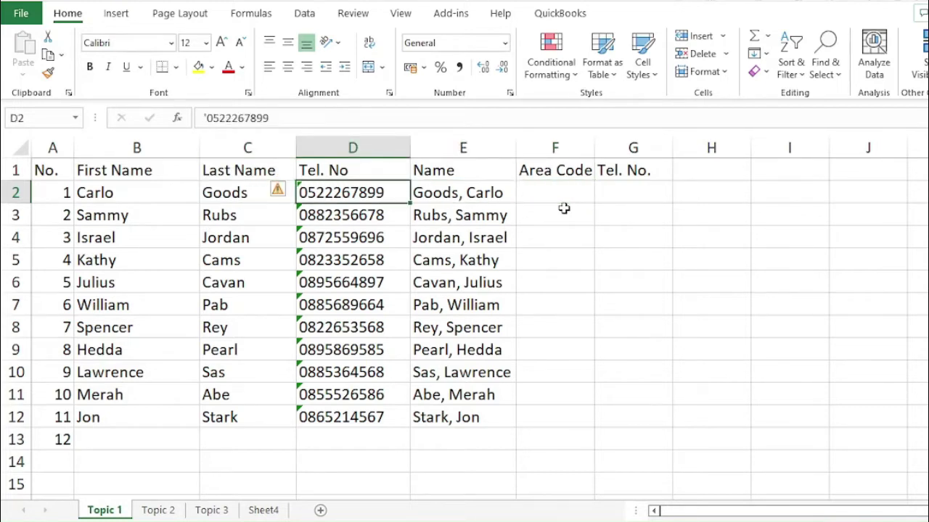
Enter =LEFT(D2,3) in F2 and fill it down to F12 for three-digit area codes.
key(Right)
key(Right)
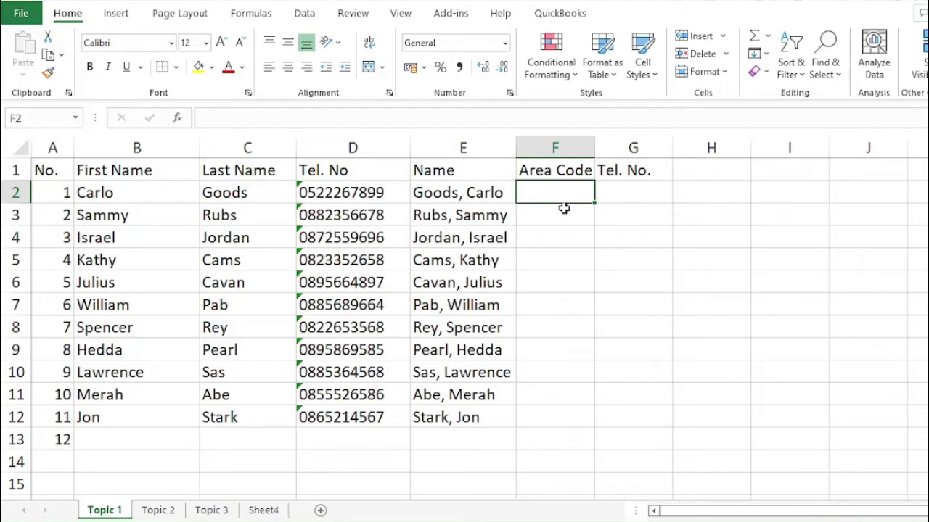
text(=left)
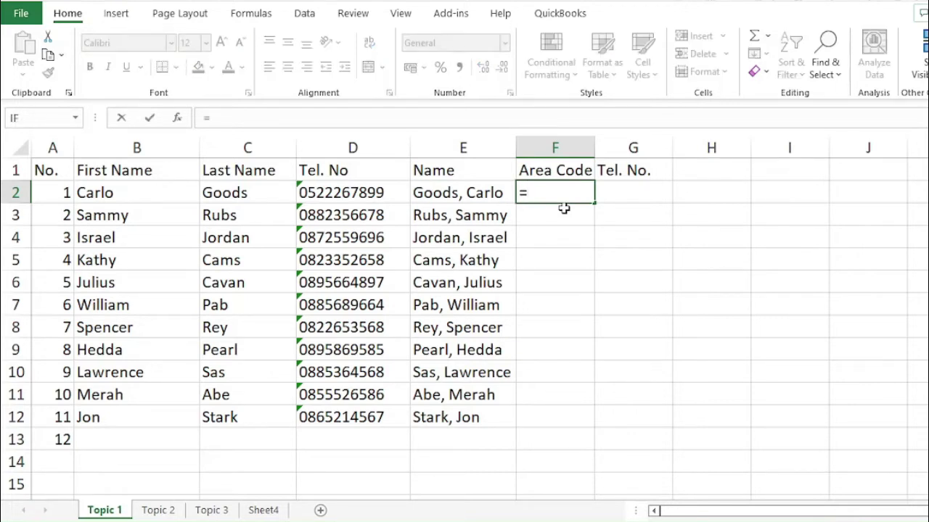
double_click(554, 213)
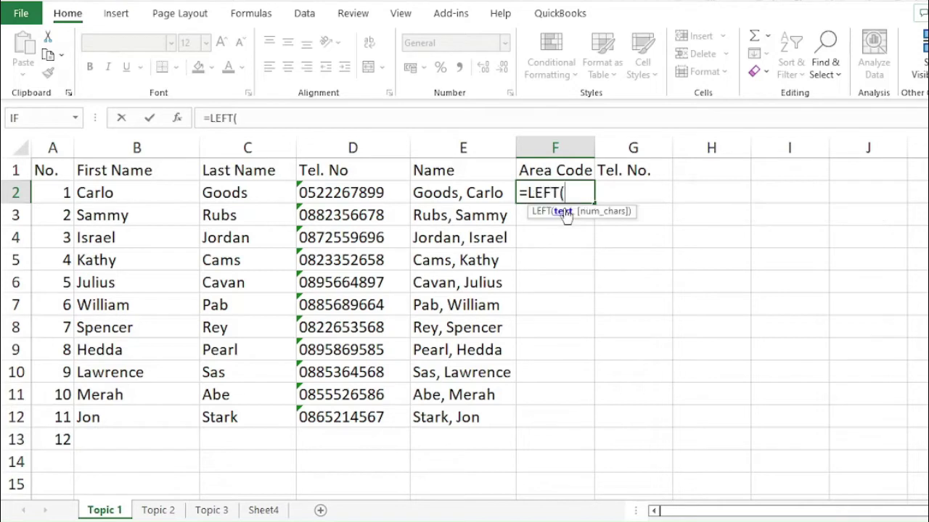
key(Left)
key(Left)
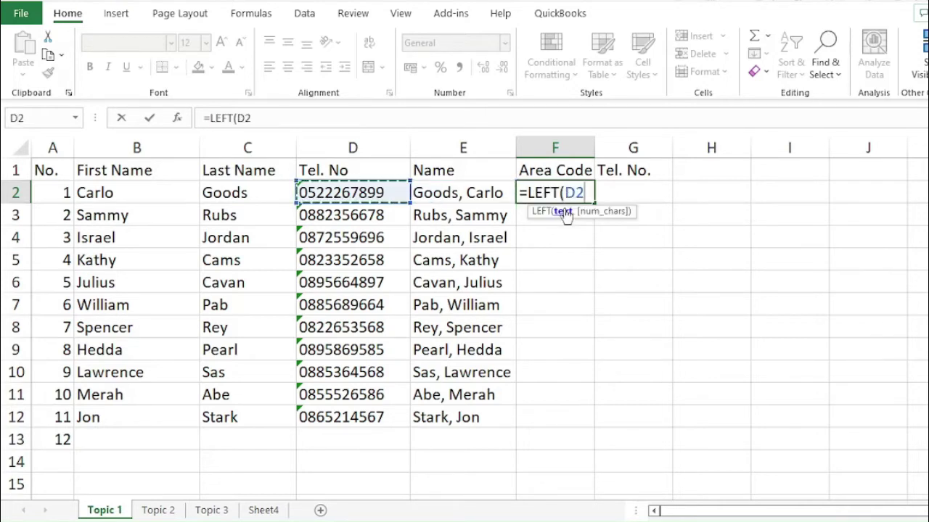
text(,)
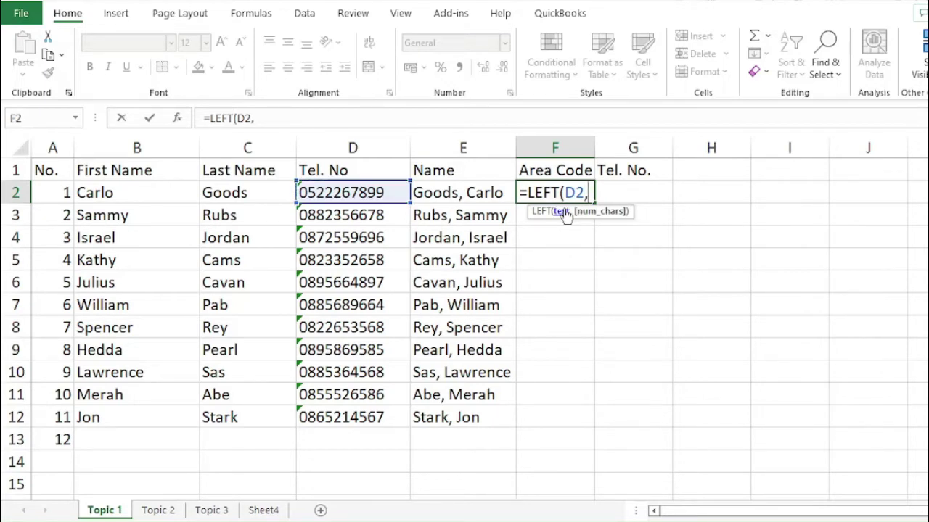
text(3))
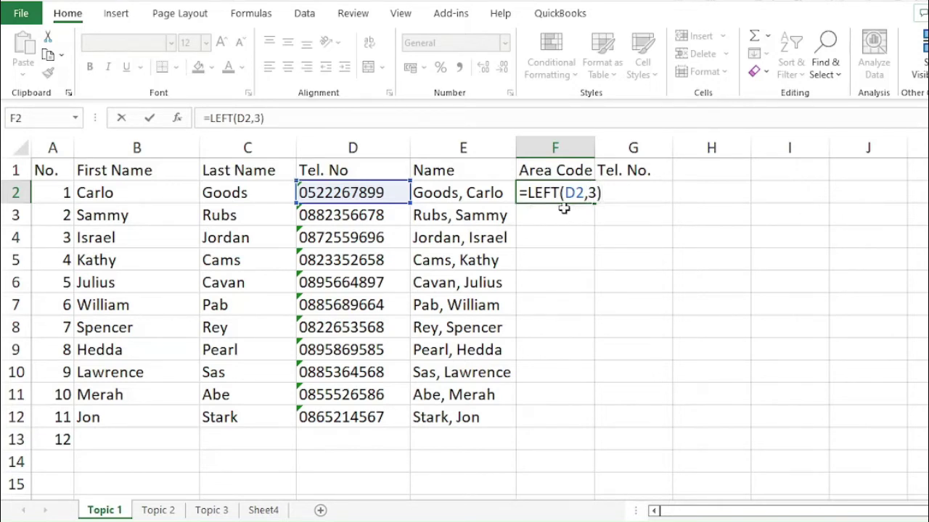
key(Return)
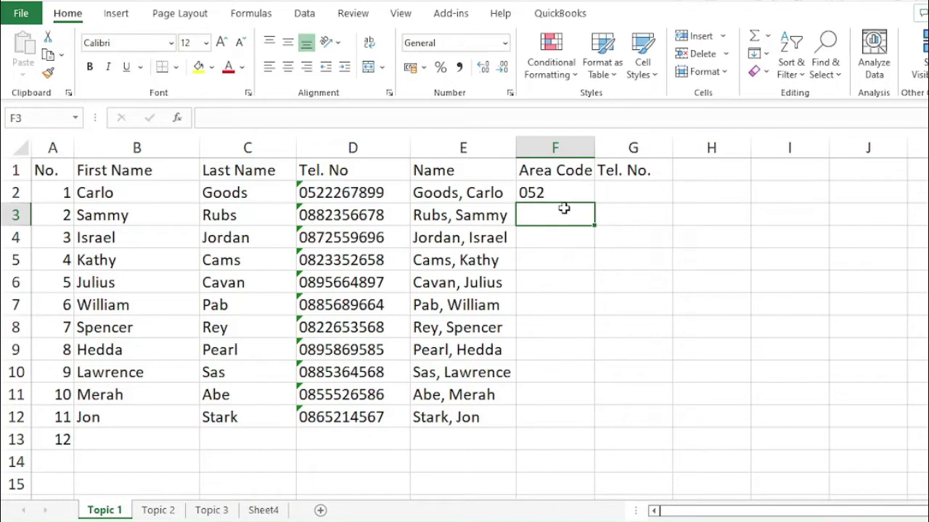
click(542, 190)
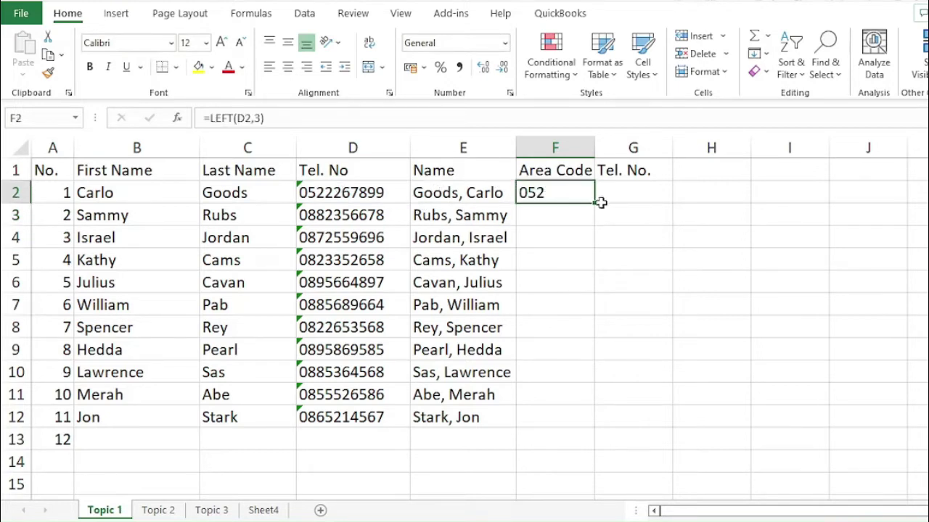
double_click(594, 203)
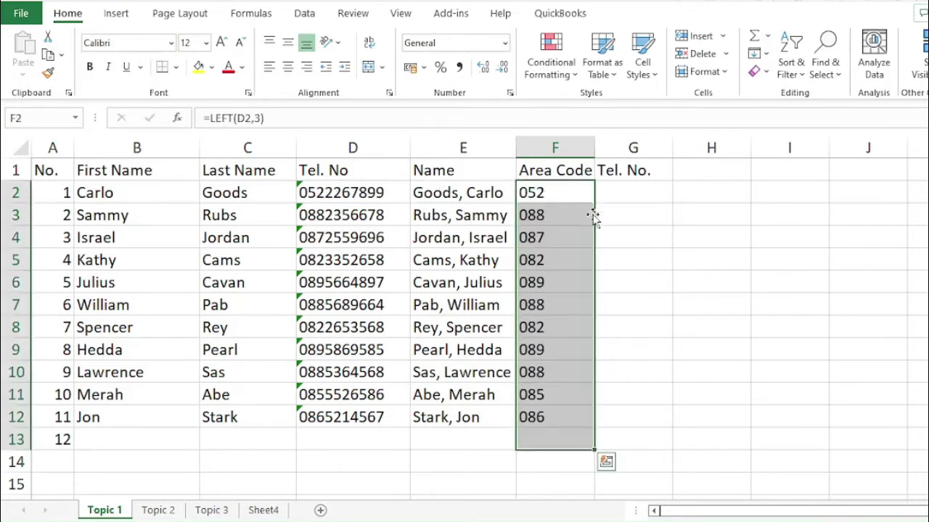
click(659, 342)
click(641, 198)
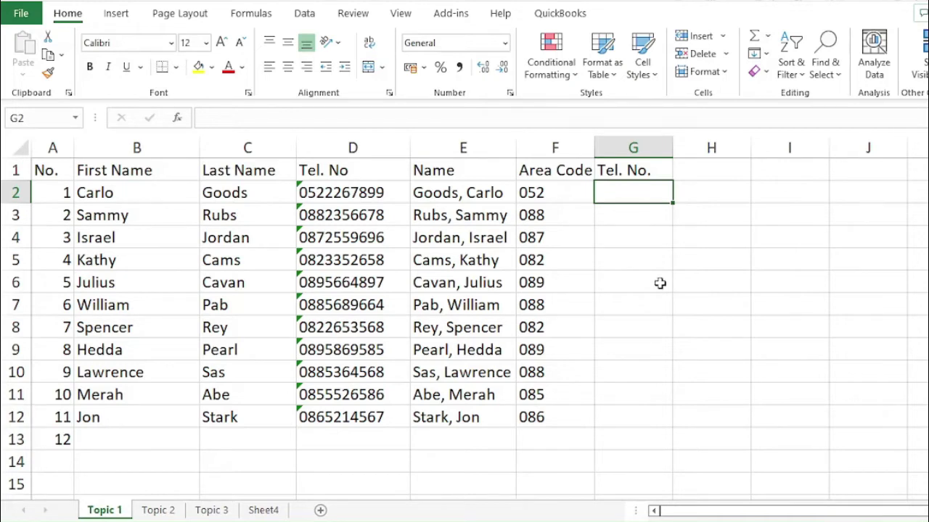
Enter =RIGHT(D2,7) in G2 for the last seven digits and fill it down.
text(=)
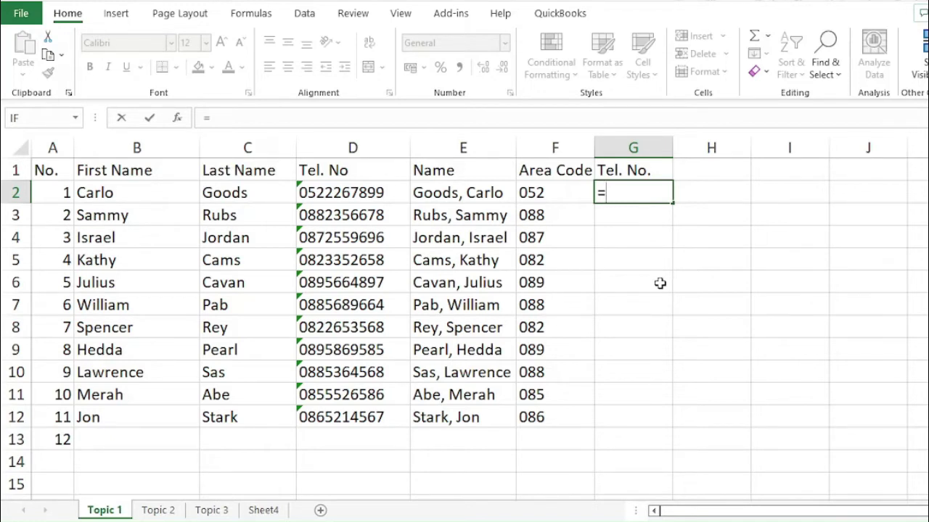
text(rig)
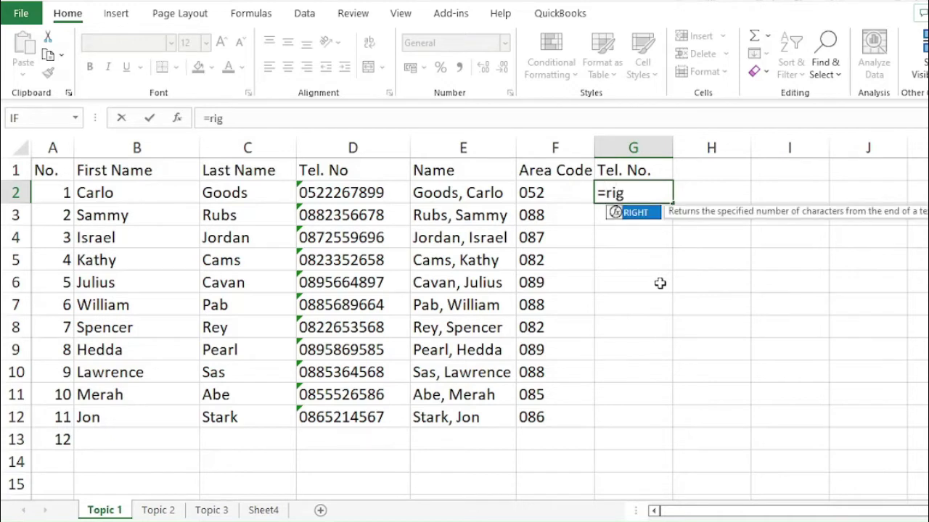
key(Tab)
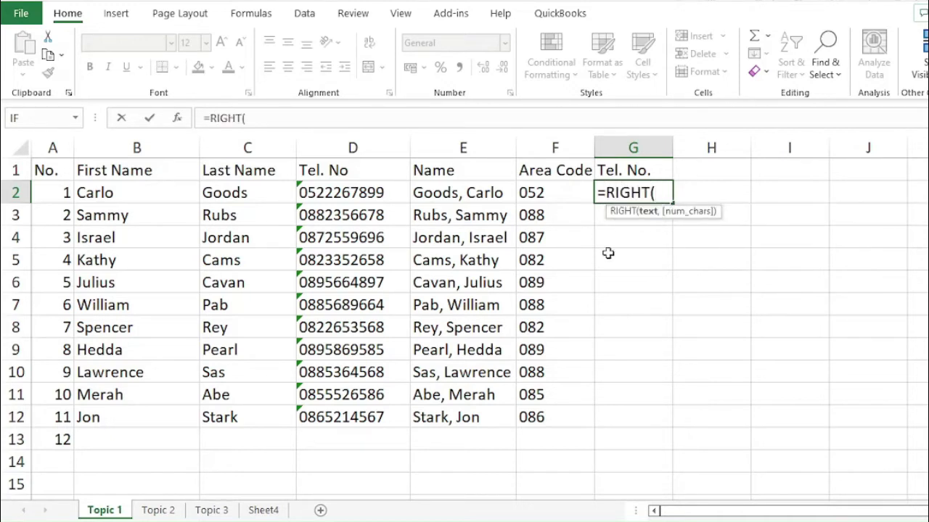
click(370, 193)
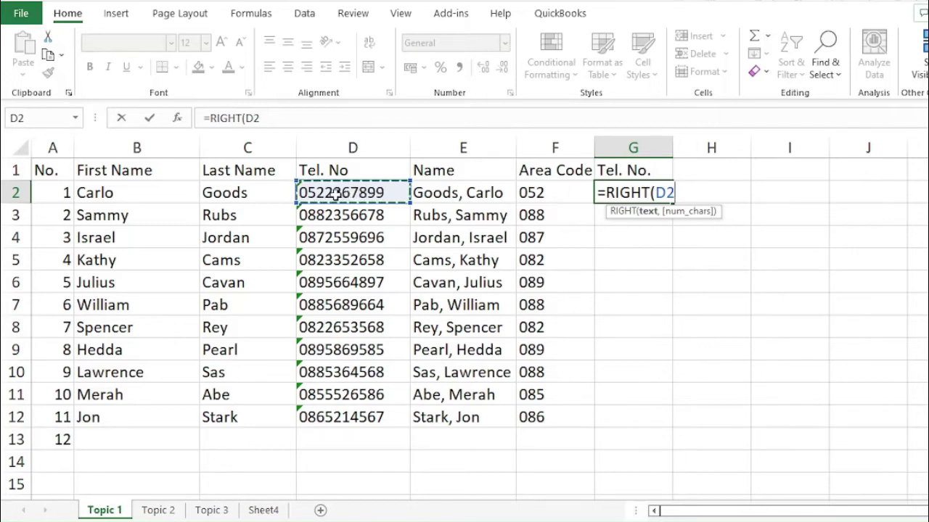
text(,)
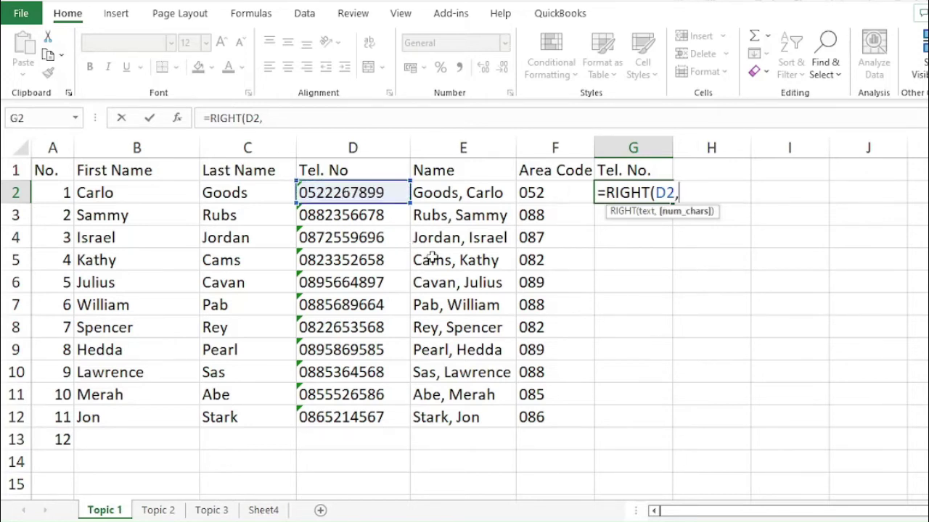
text(7))
key(Return)
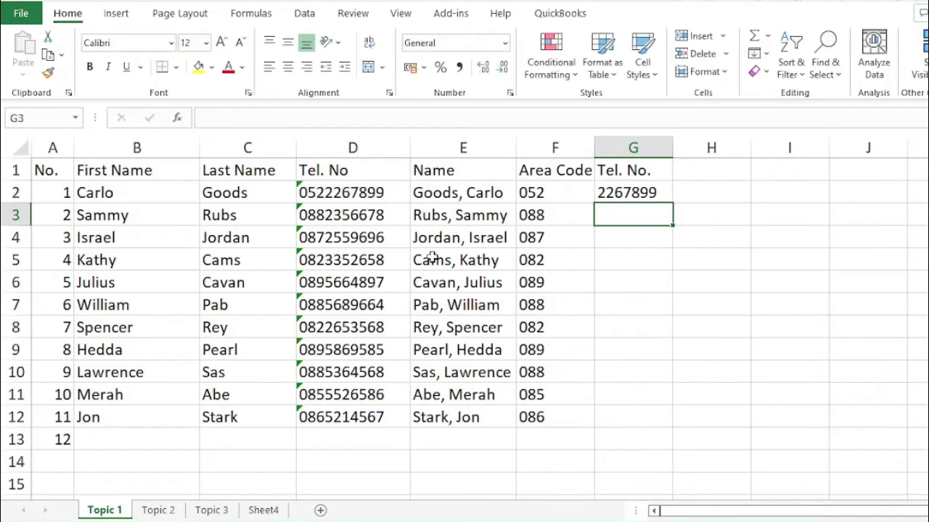
click(648, 192)
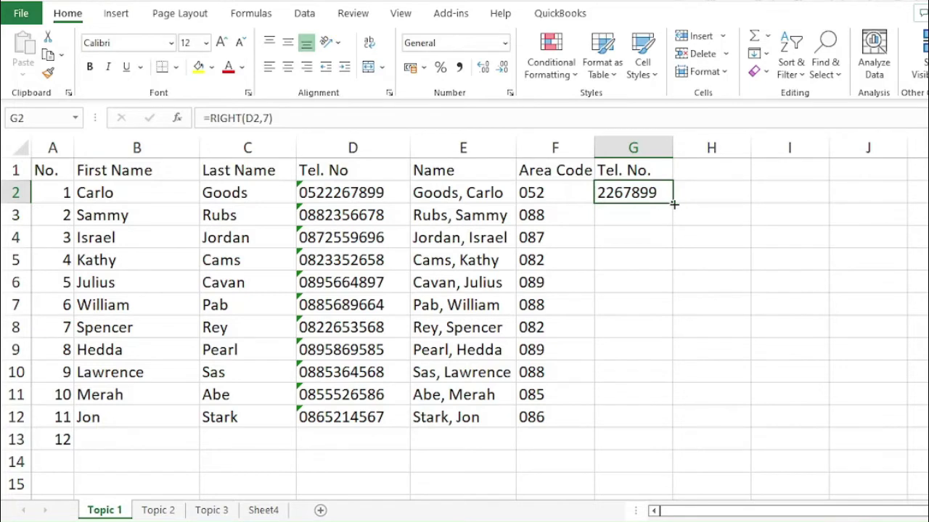
double_click(672, 203)
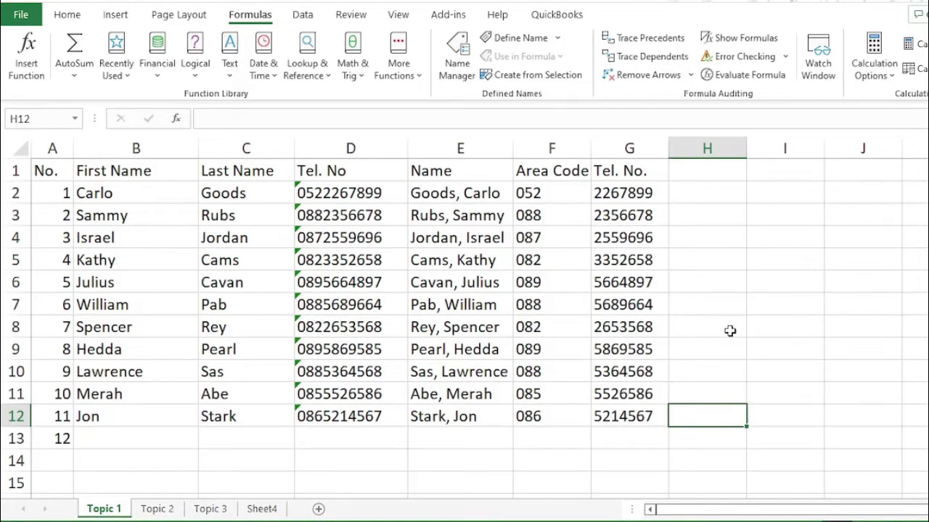
Enter headings Lower, Upper and Proper in H1:J1 and widen column H.
click(715, 171)
text(Low)
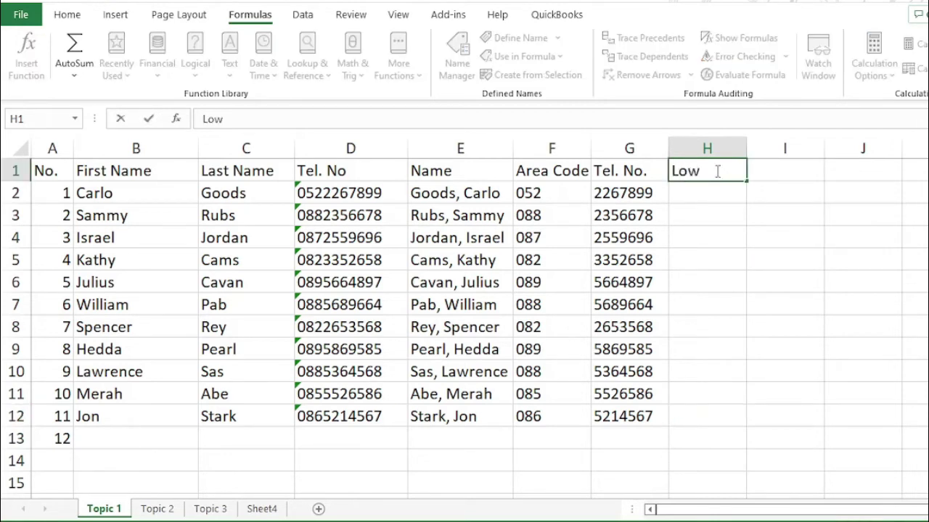
text(er)
key(Tab)
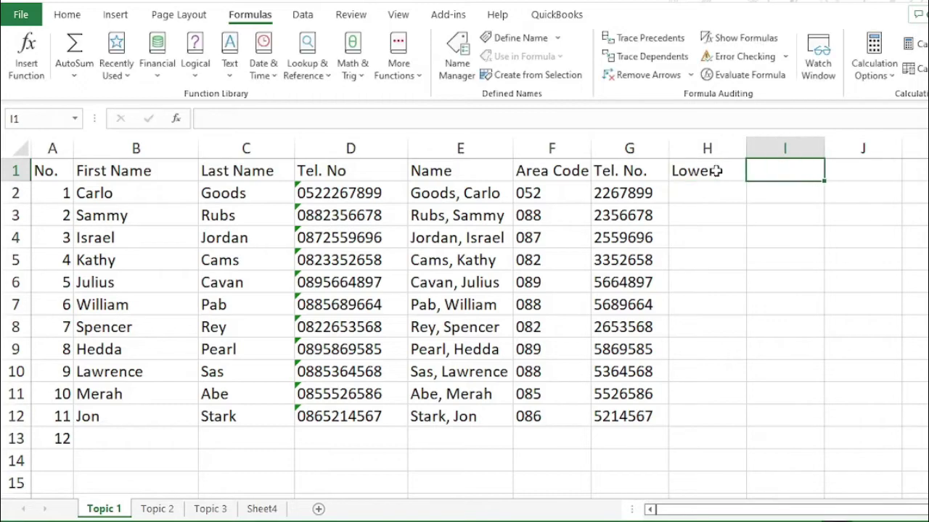
text(Upper)
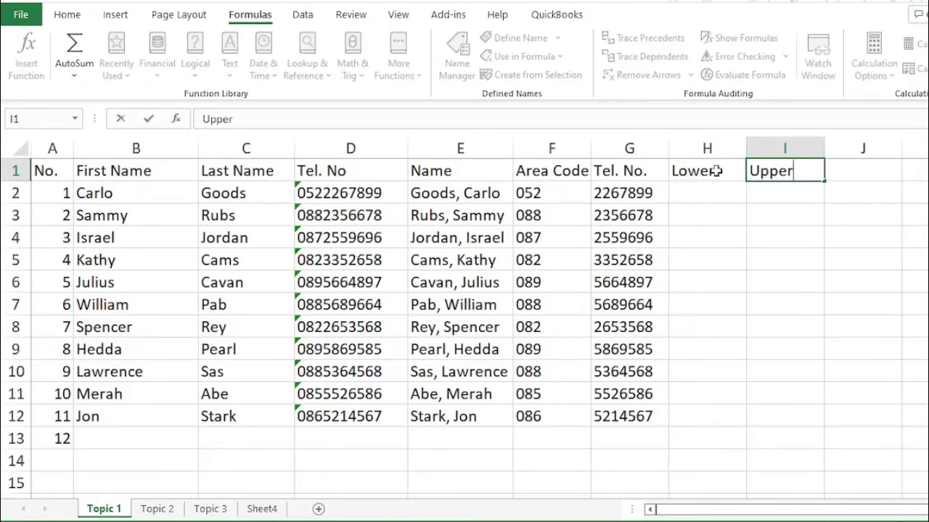
key(Tab)
text(Prope)
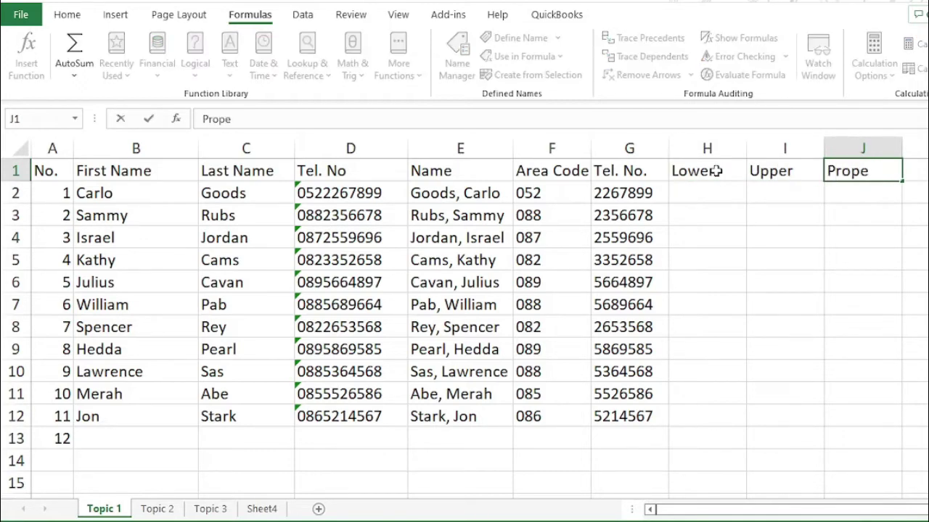
key(Return)
key(Left)
key(Left)
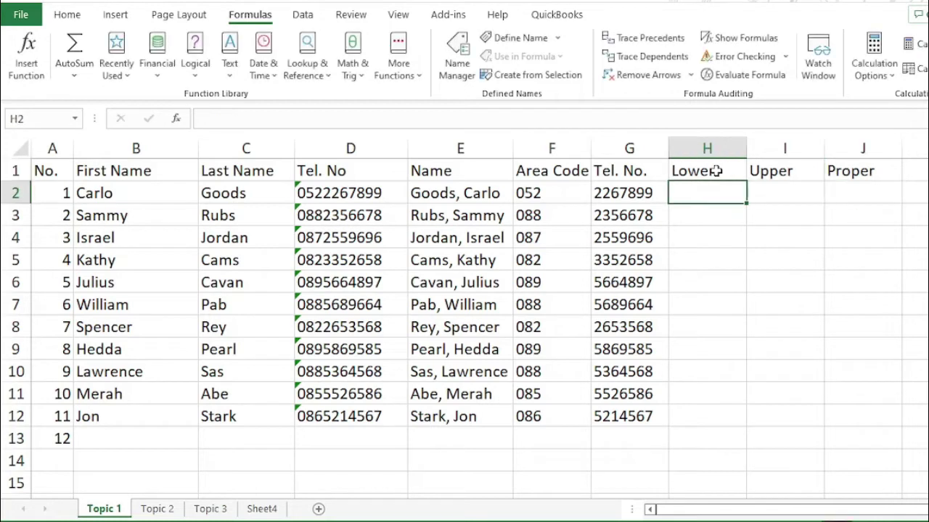
drag(747, 148, 760, 148)
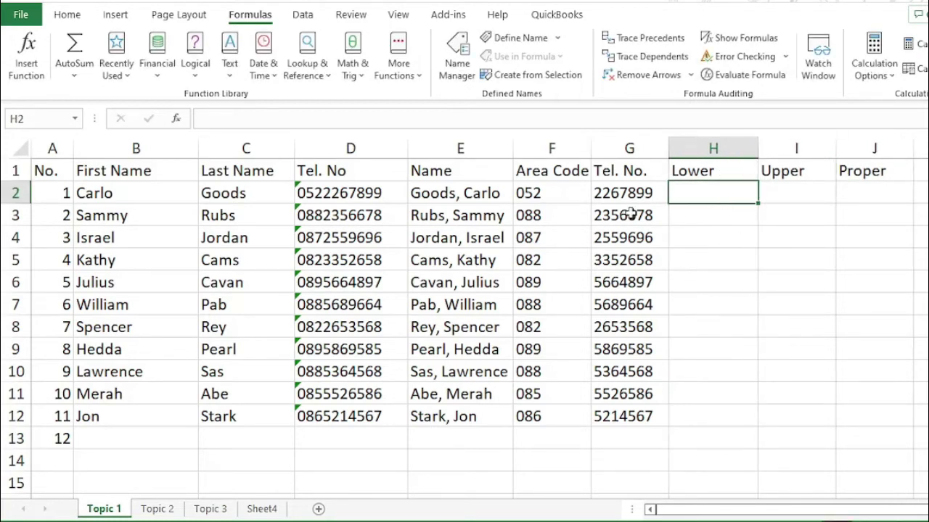
Enter =LOWER(E2) in H2 and fill it down through H12.
click(470, 197)
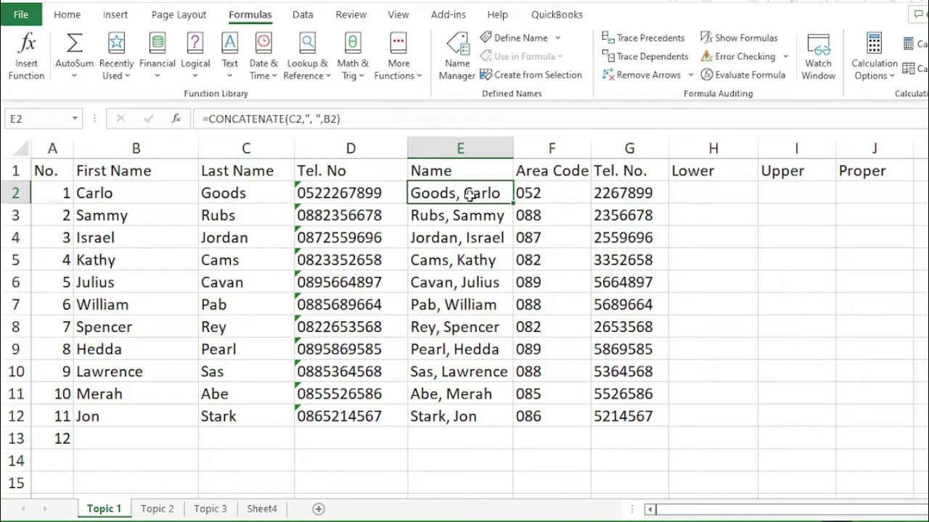
click(715, 194)
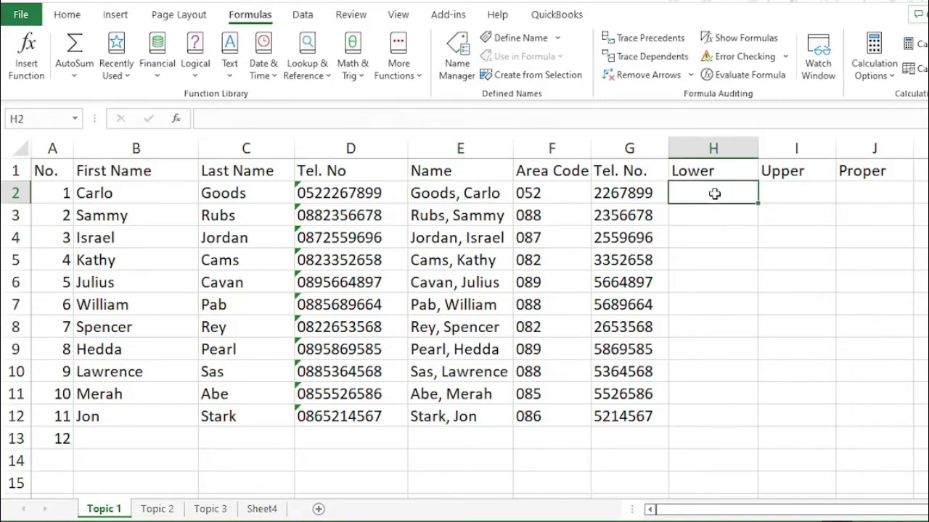
text(=Lo)
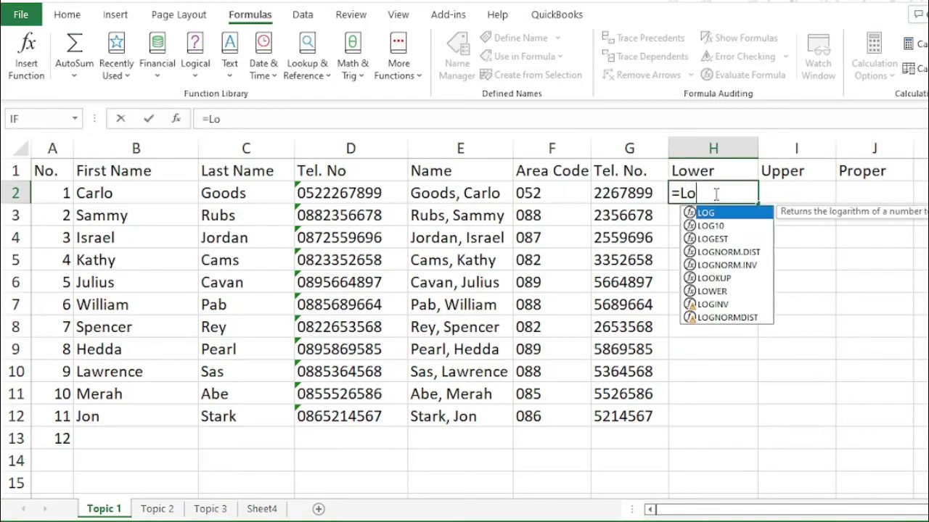
text(w)
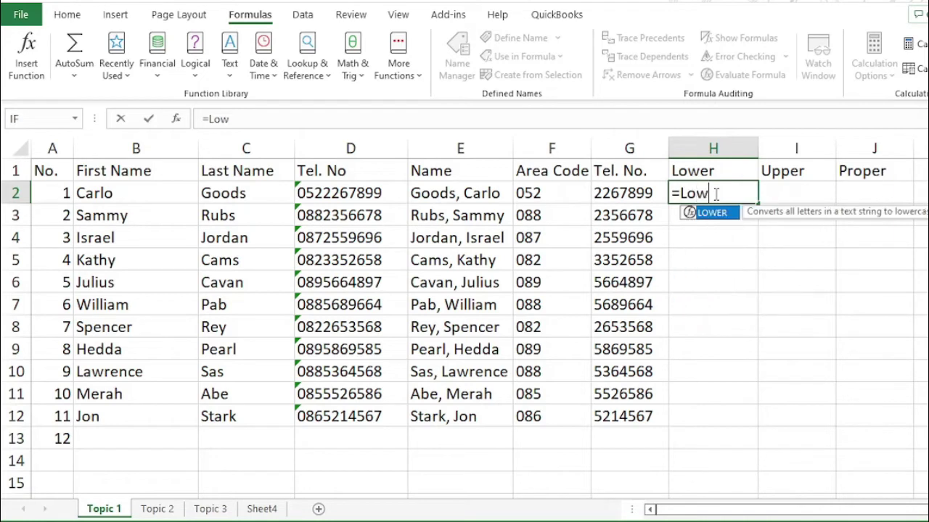
key(Tab)
key(Left)
key(Left)
key(Left)
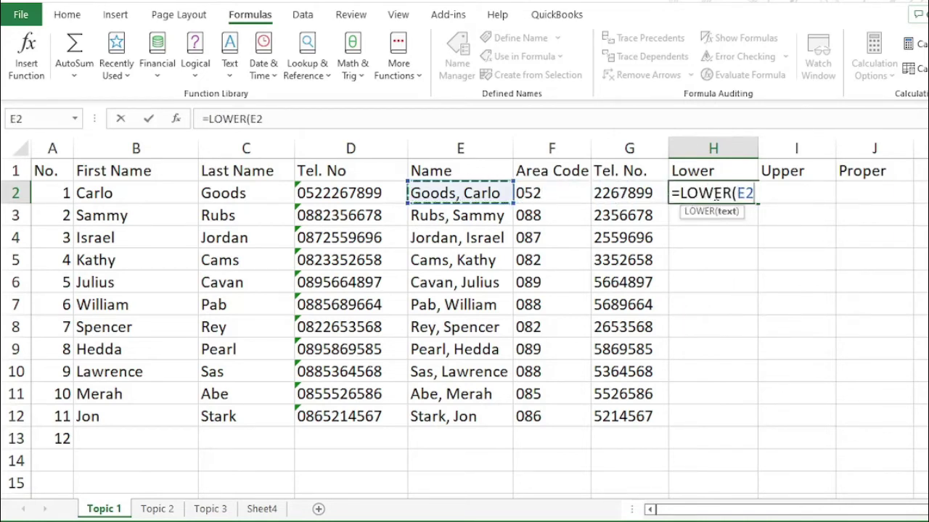
text())
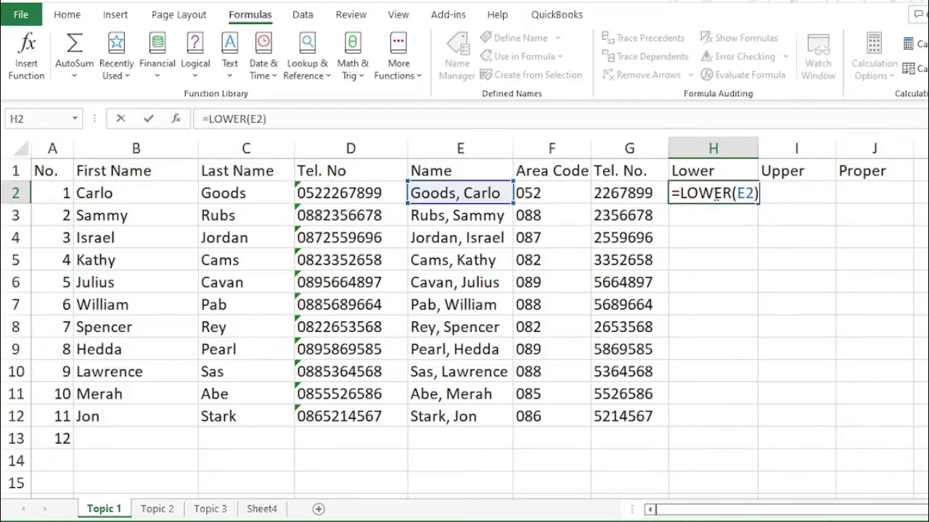
key(Return)
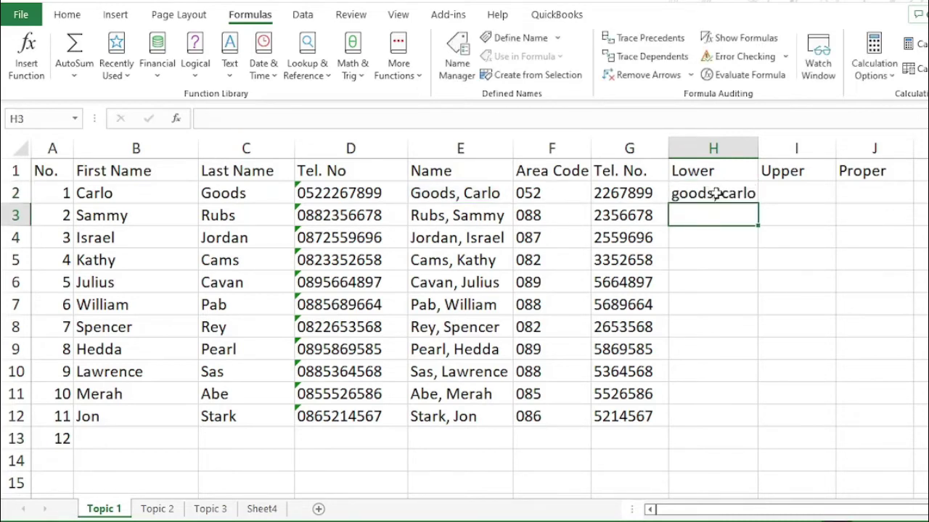
click(732, 190)
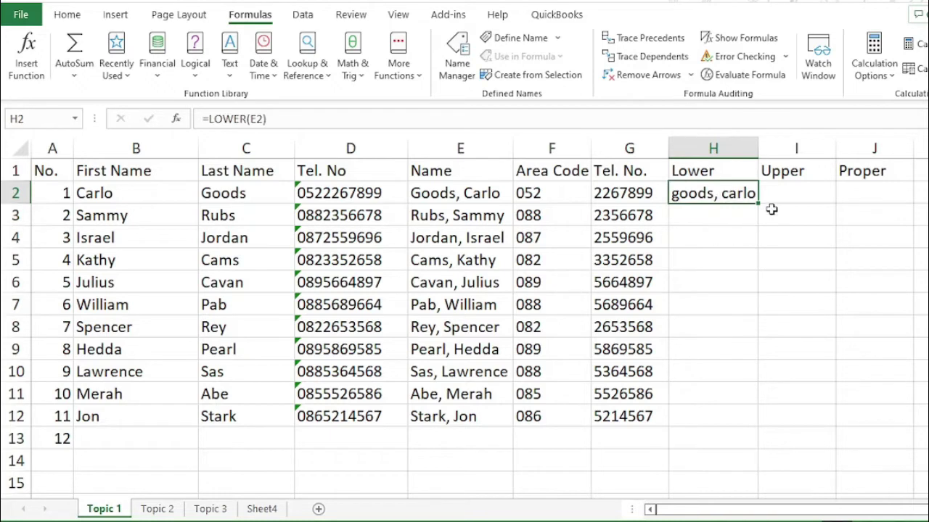
double_click(758, 206)
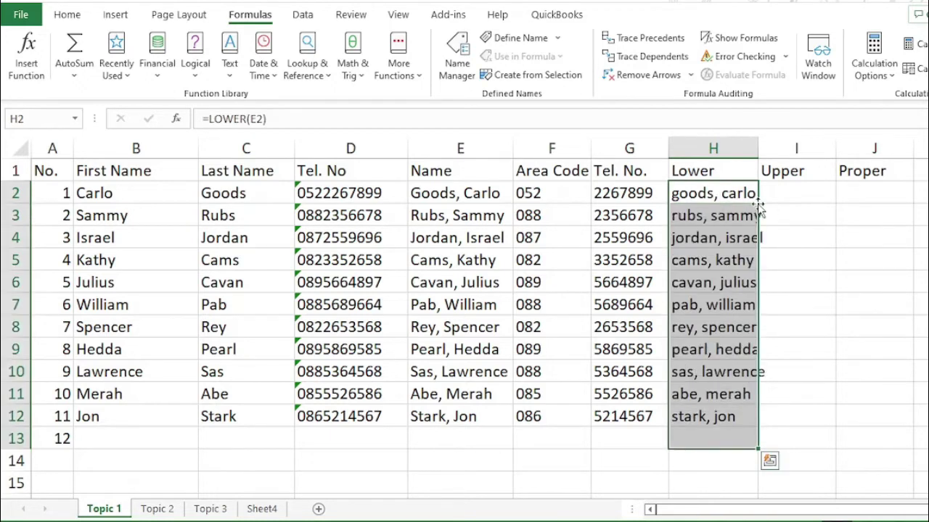
Autofit the Lower column H and enter =UPPER(H2) in cell I2.
double_click(758, 149)
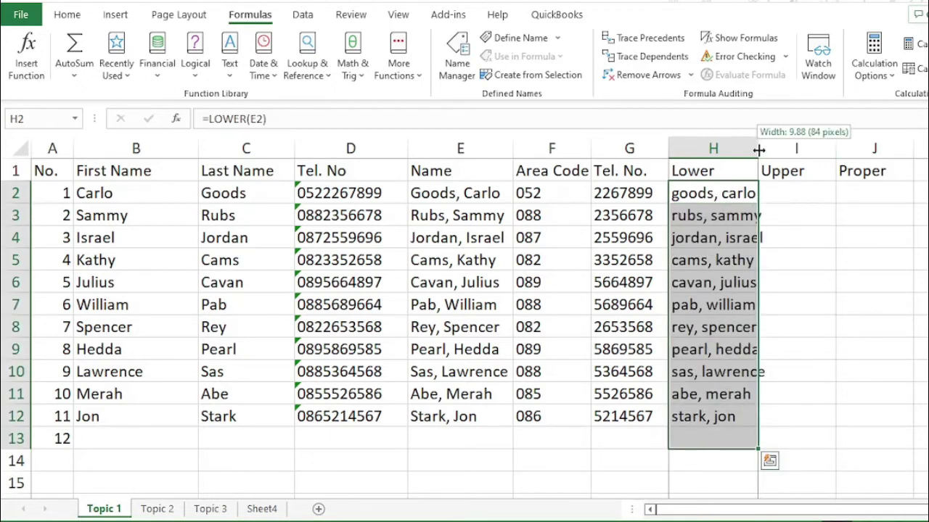
click(812, 195)
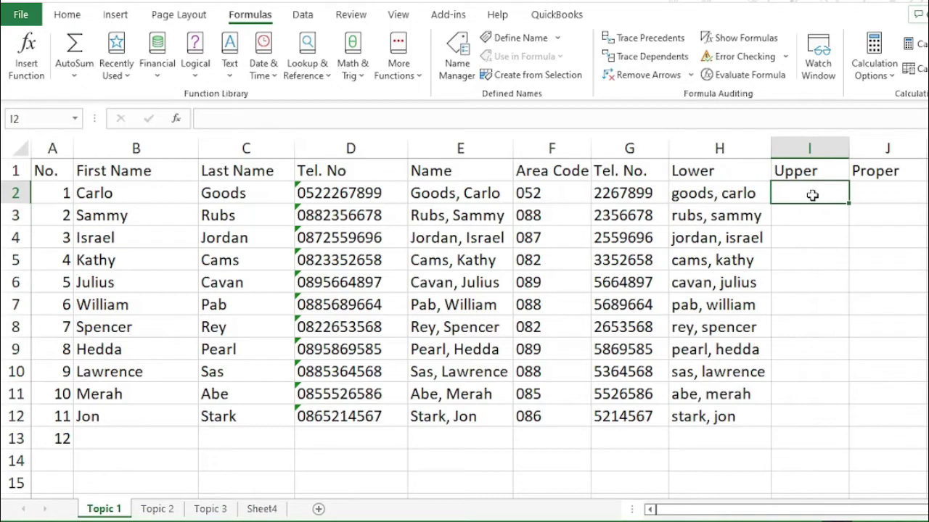
text(=upp)
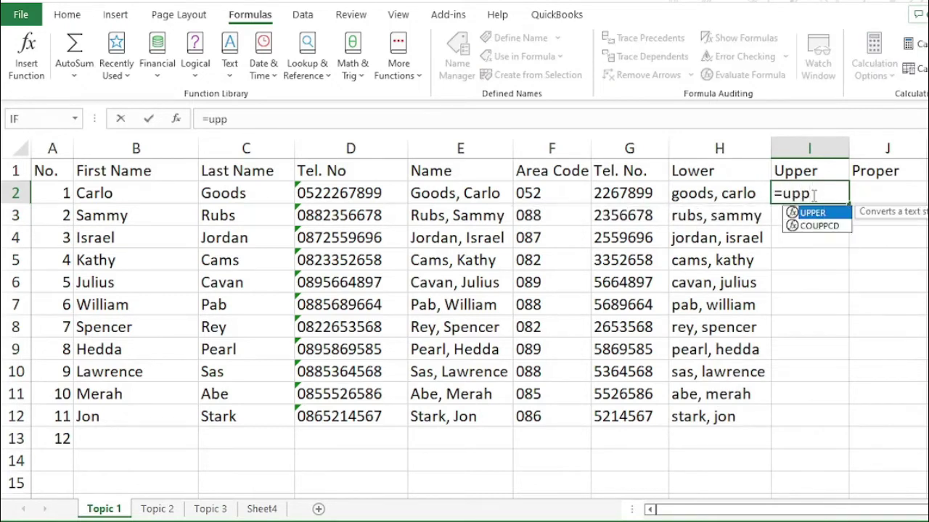
key(Tab)
key(Left)
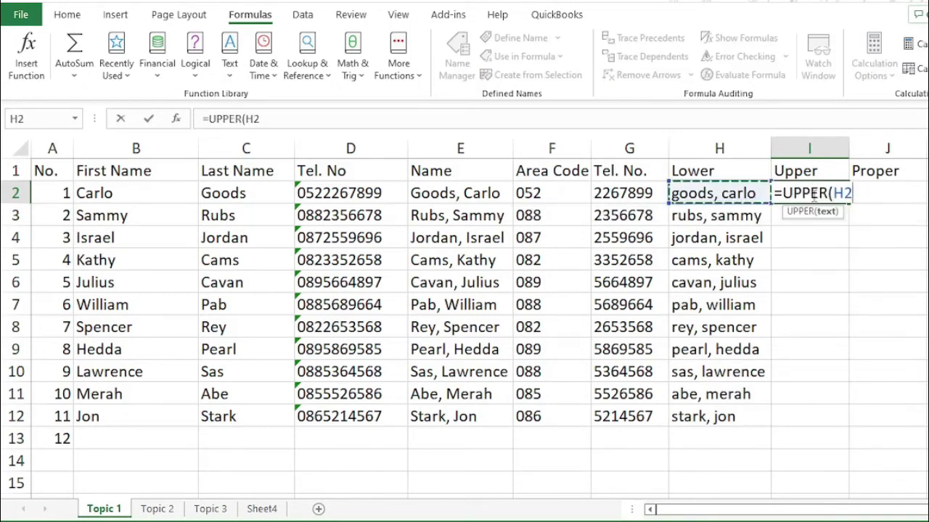
text())
key(Return)
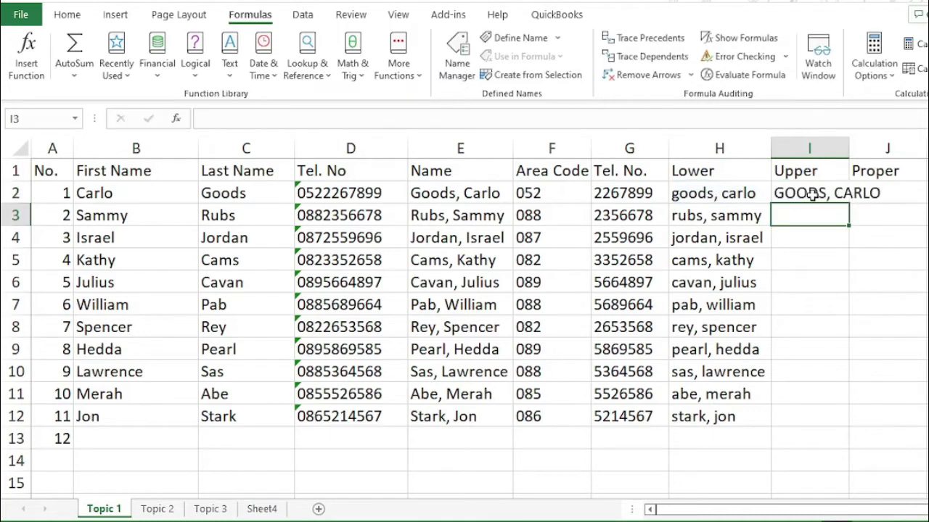
Autofit column I and fill the =UPPER(H2) formula down through I12.
double_click(848, 148)
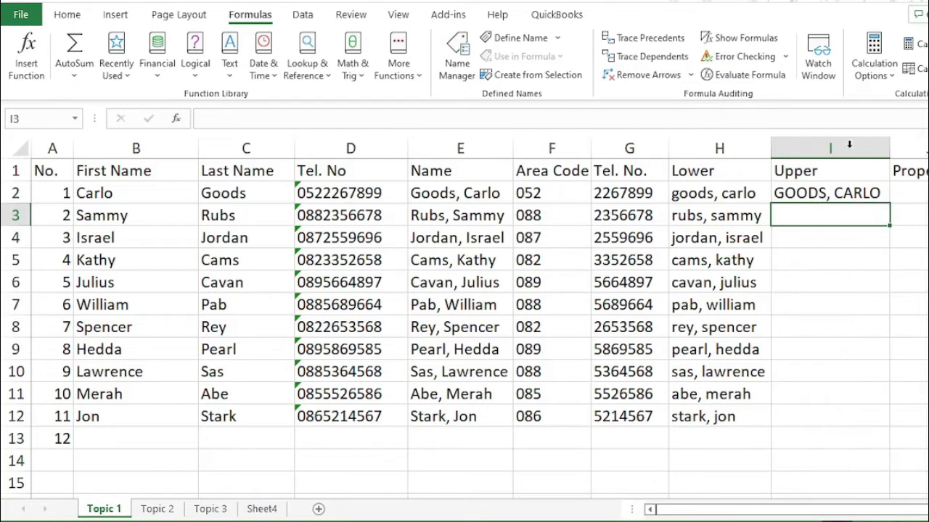
click(860, 192)
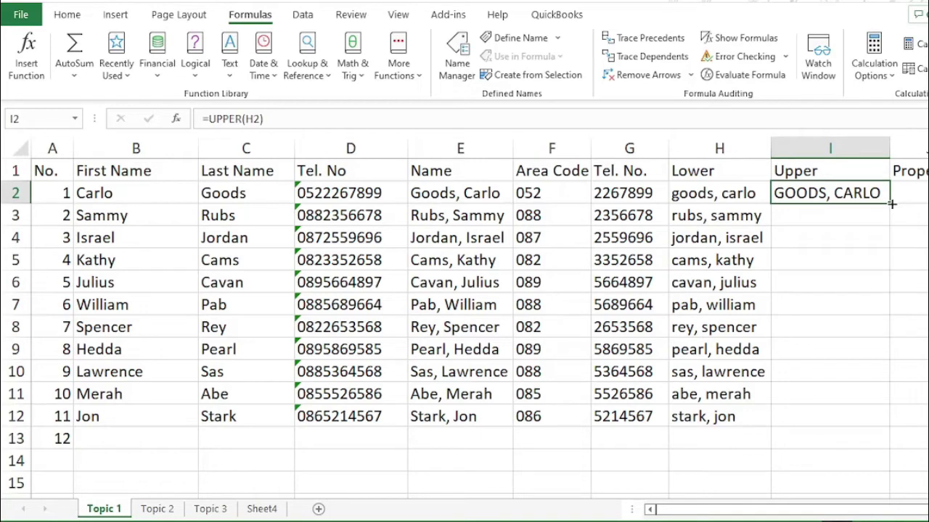
double_click(891, 204)
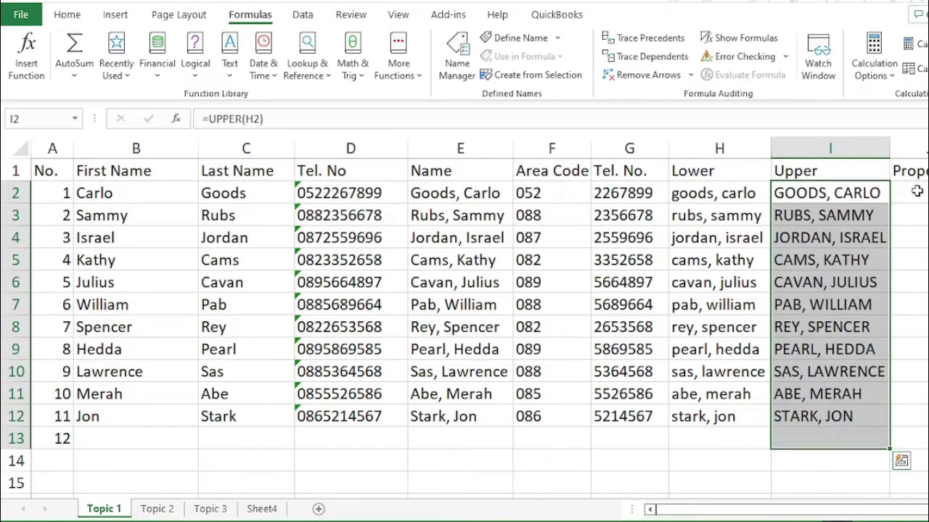
click(906, 193)
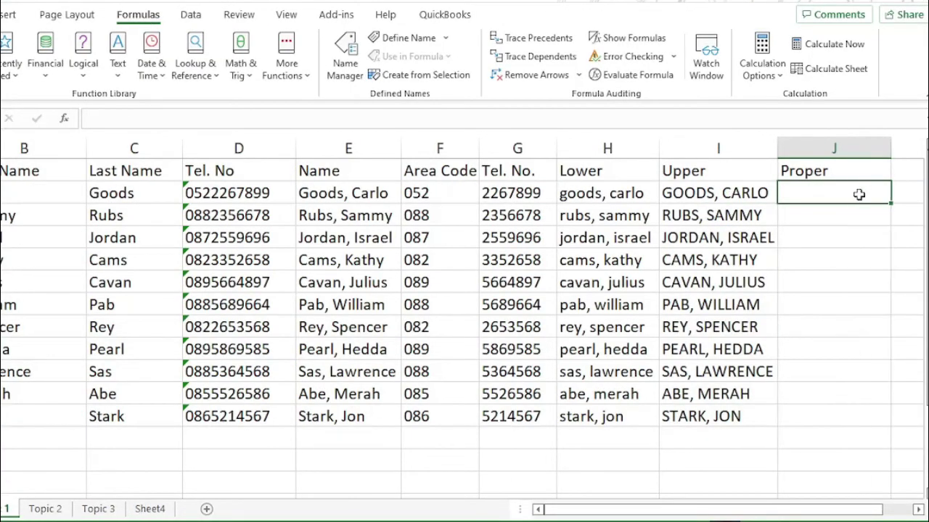
Enter =PROPER(I2) in J2 and fill it down through J12.
text(=)
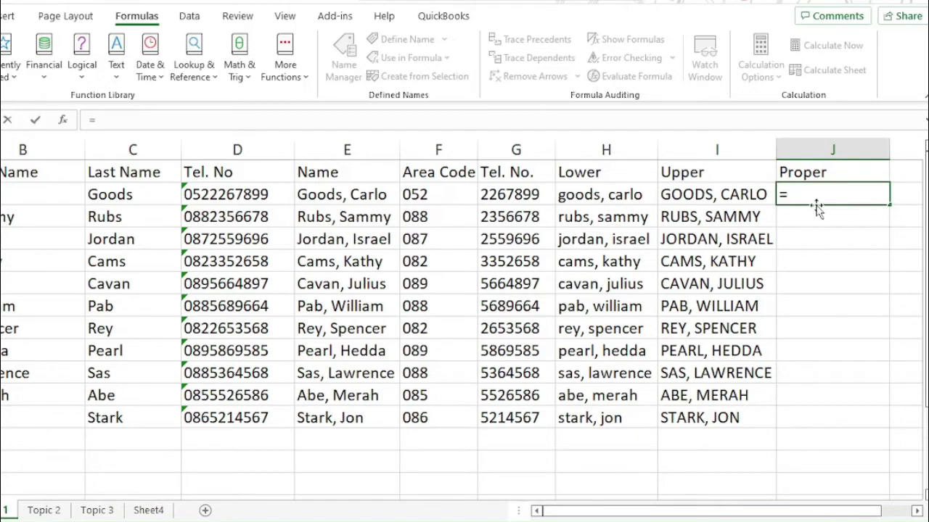
text(prop)
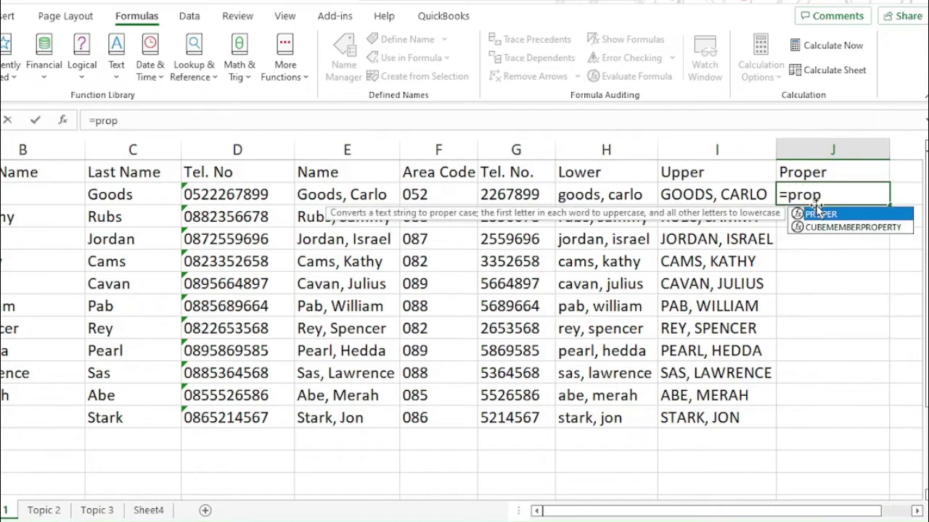
double_click(818, 214)
key(Left)
key(Left)
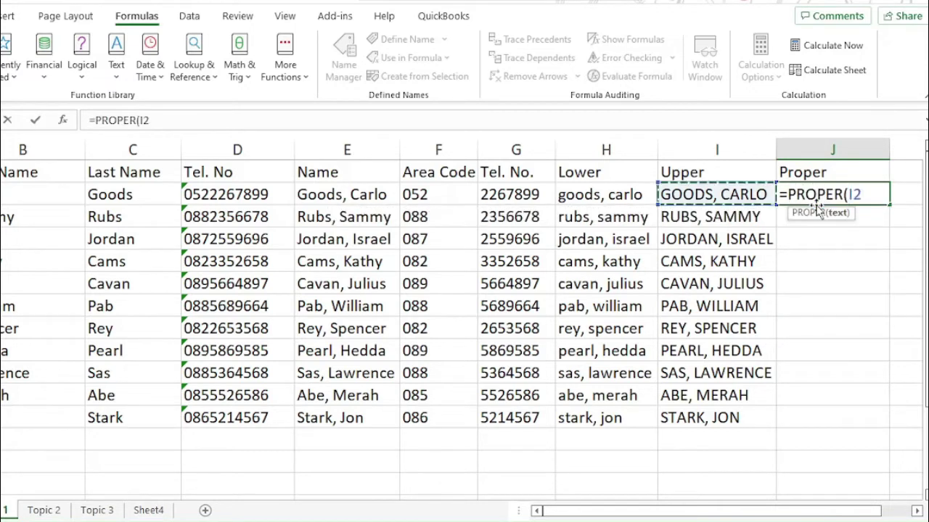
key(Right)
text())
key(Return)
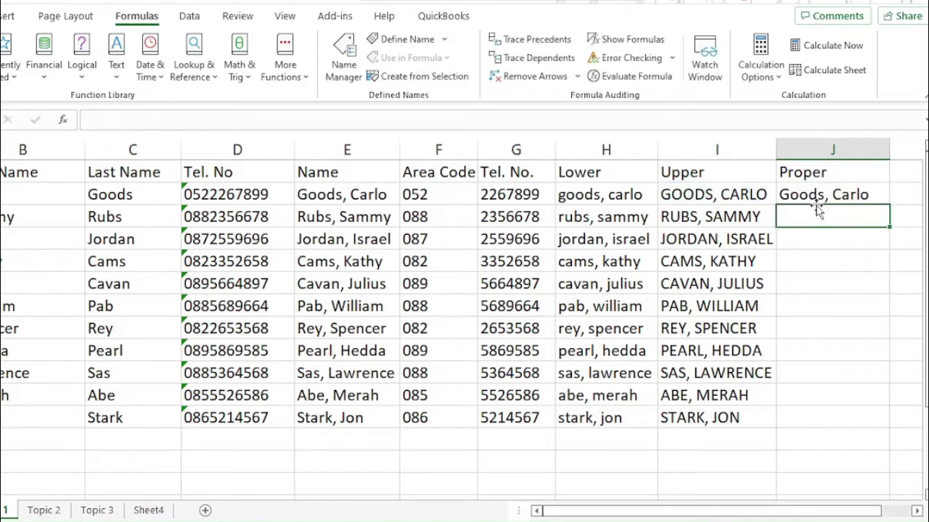
click(875, 200)
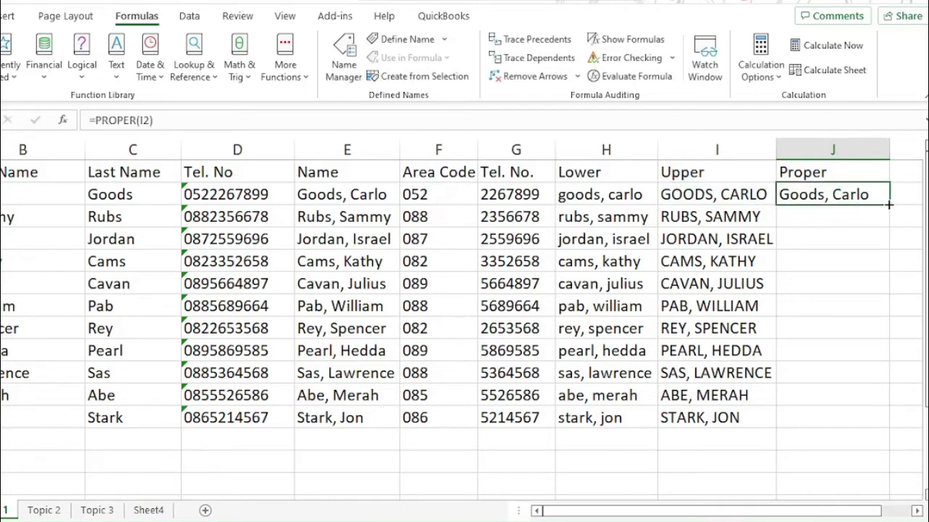
double_click(888, 206)
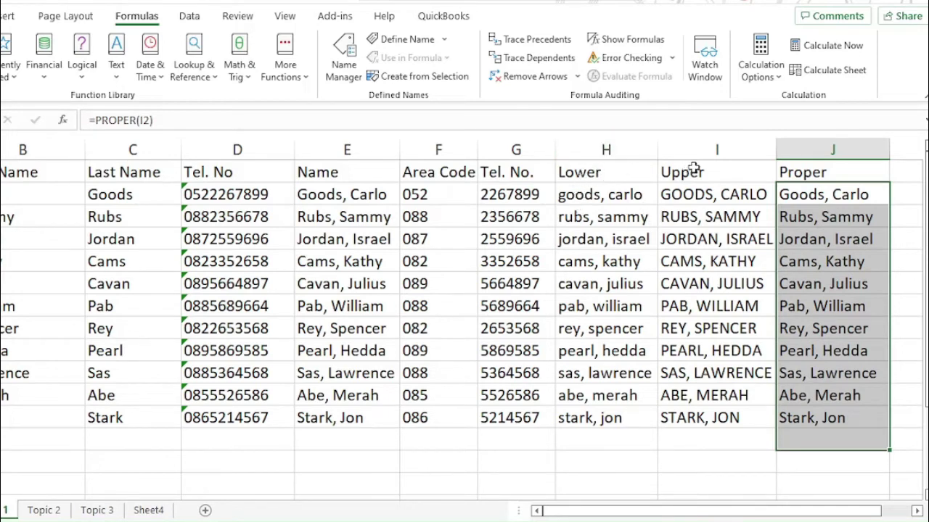
click(692, 440)
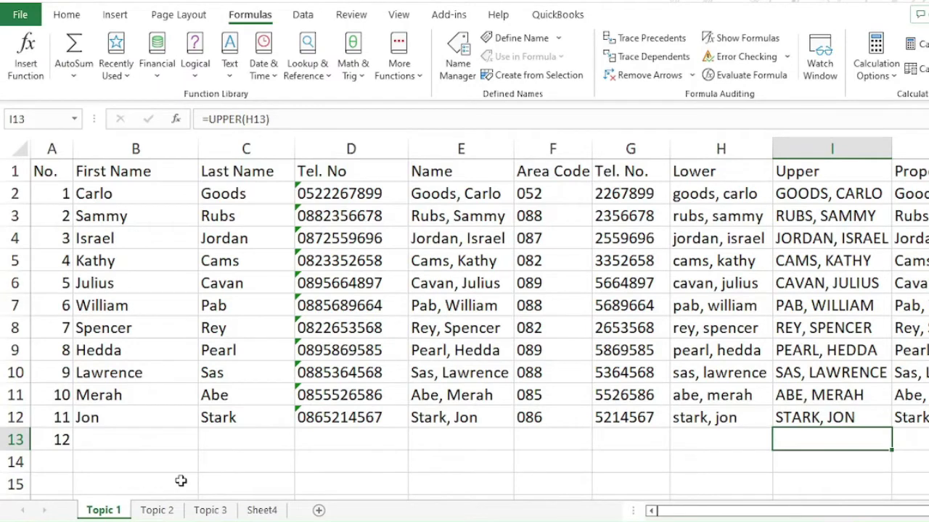
Go to the Topic 2 sheet and inspect the leading space before 'Goods' in A2.
click(156, 510)
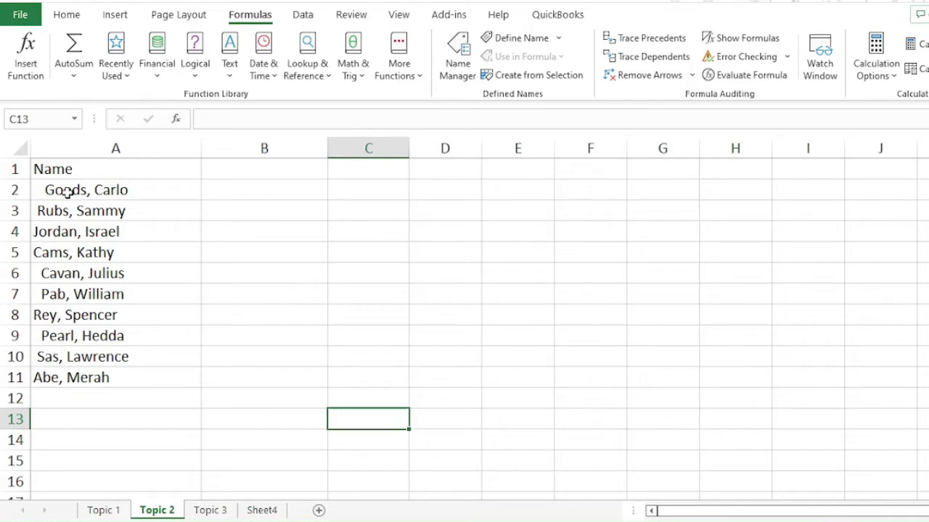
click(274, 191)
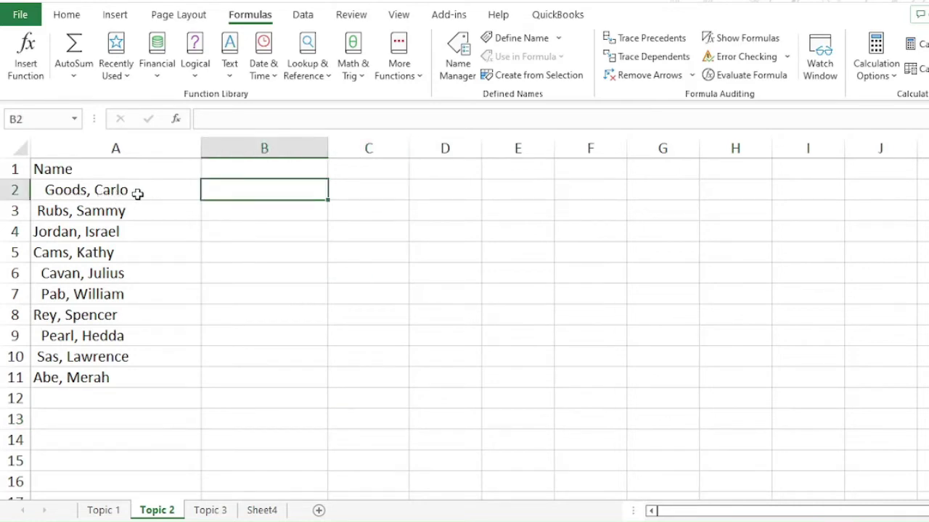
double_click(45, 190)
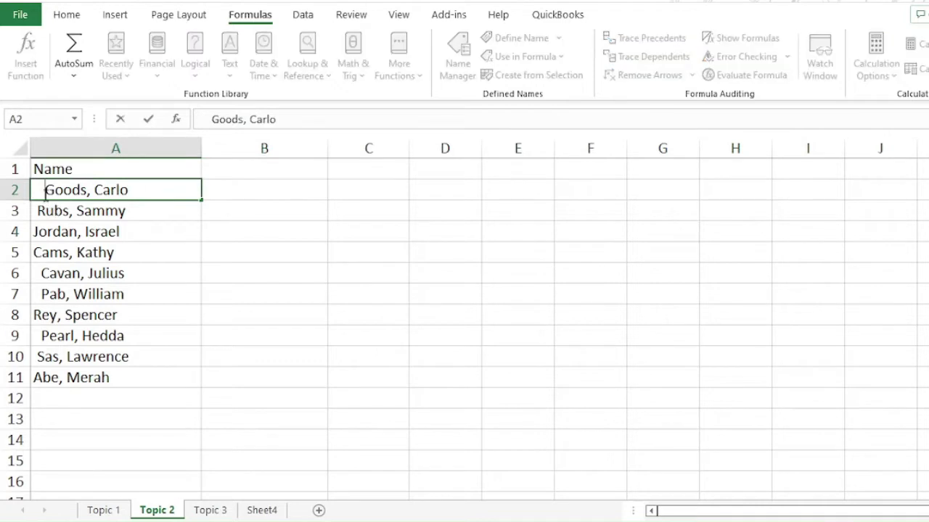
drag(41, 190, 45, 191)
click(45, 190)
click(246, 190)
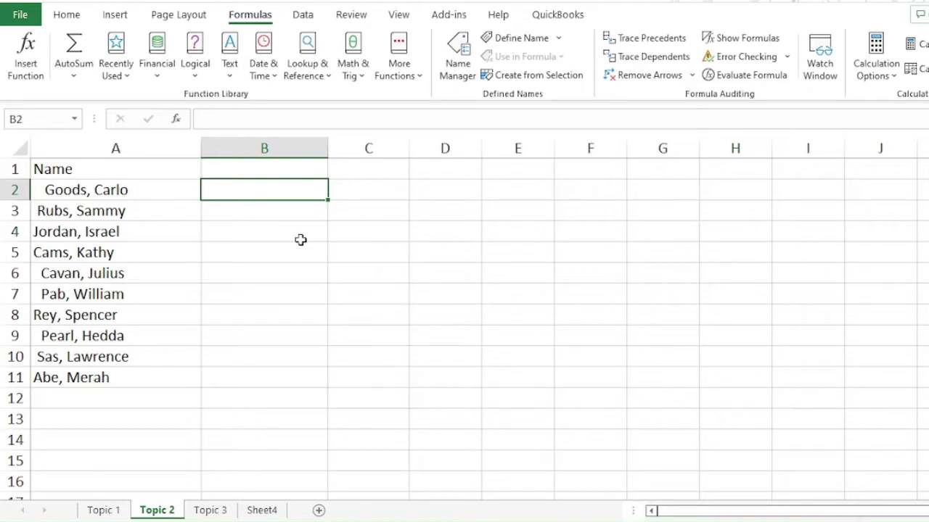
Enter =TRIM(A2) in B2 and fill it down to B11.
text(=)
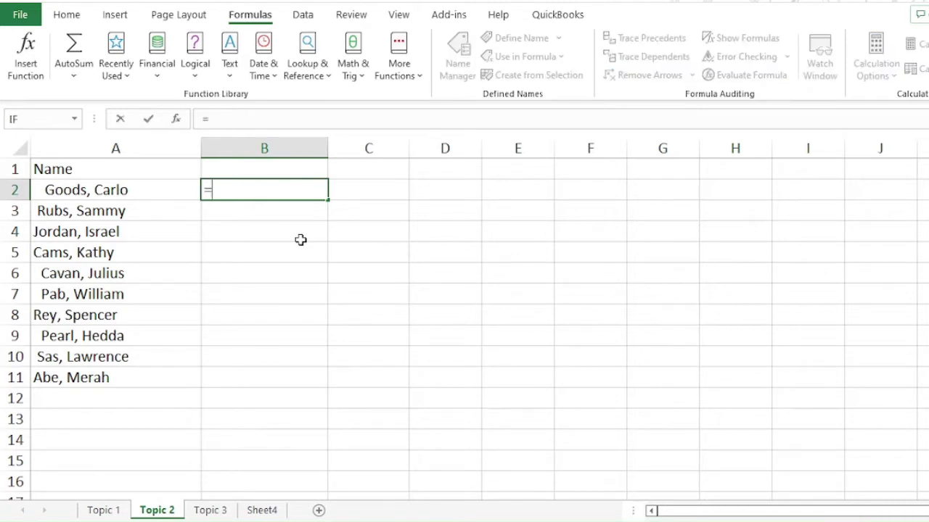
text(trim)
key(Tab)
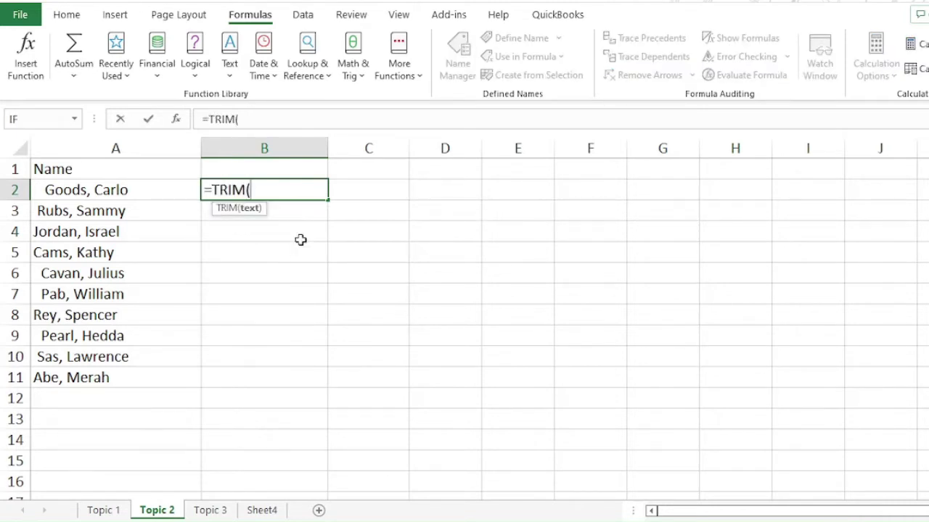
key(Left)
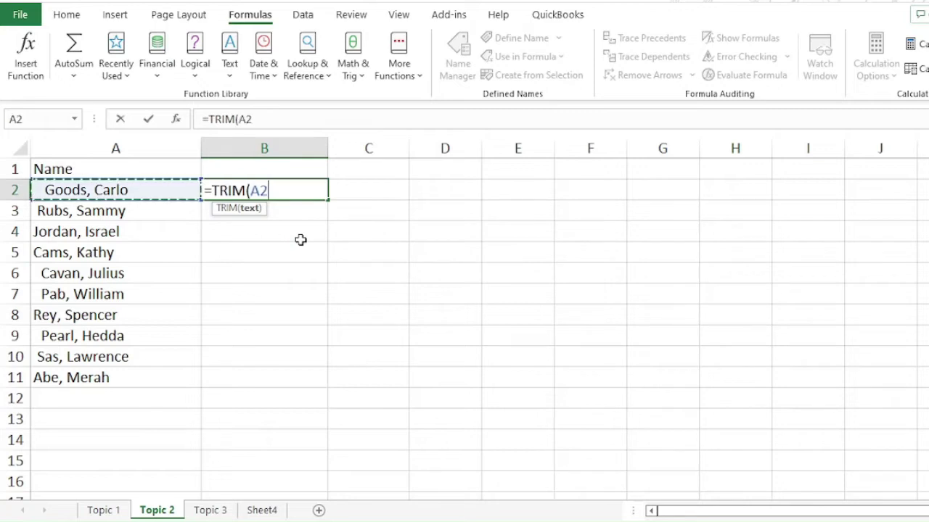
key(Return)
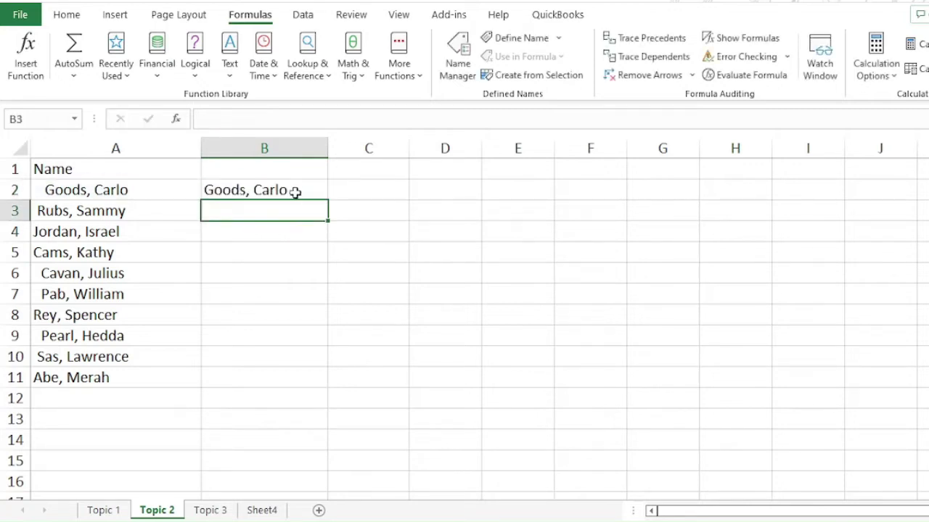
double_click(296, 192)
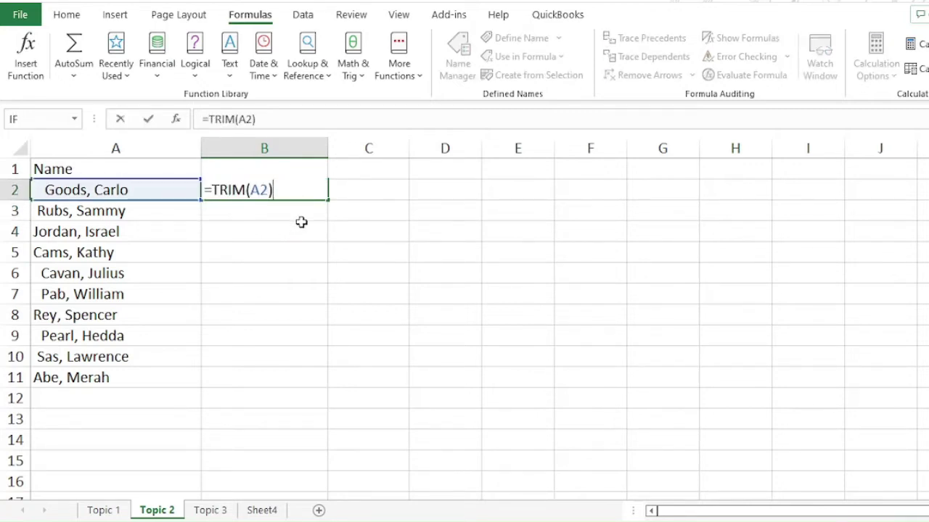
key(Return)
click(301, 188)
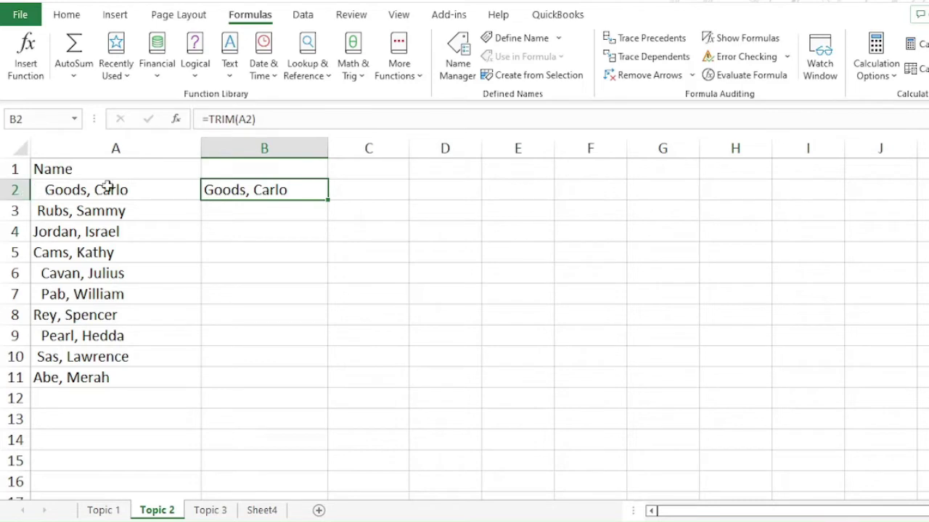
double_click(328, 200)
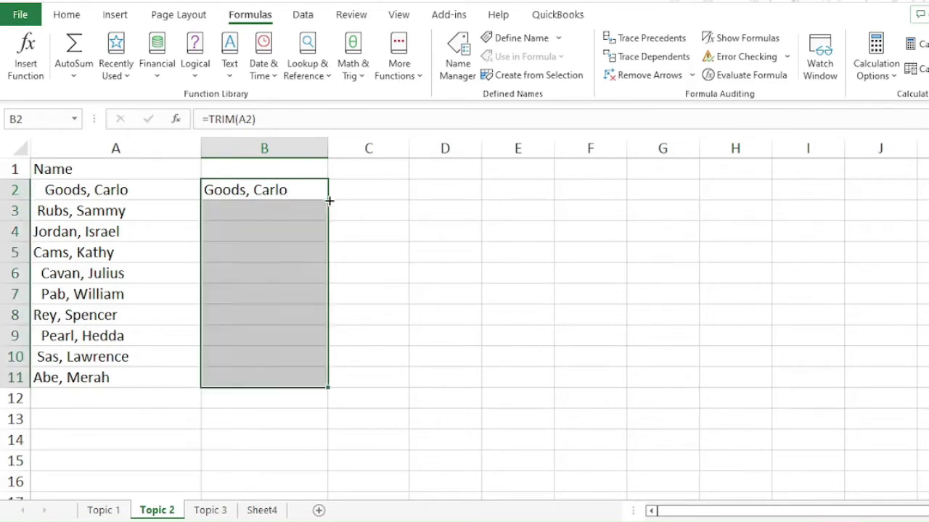
click(296, 272)
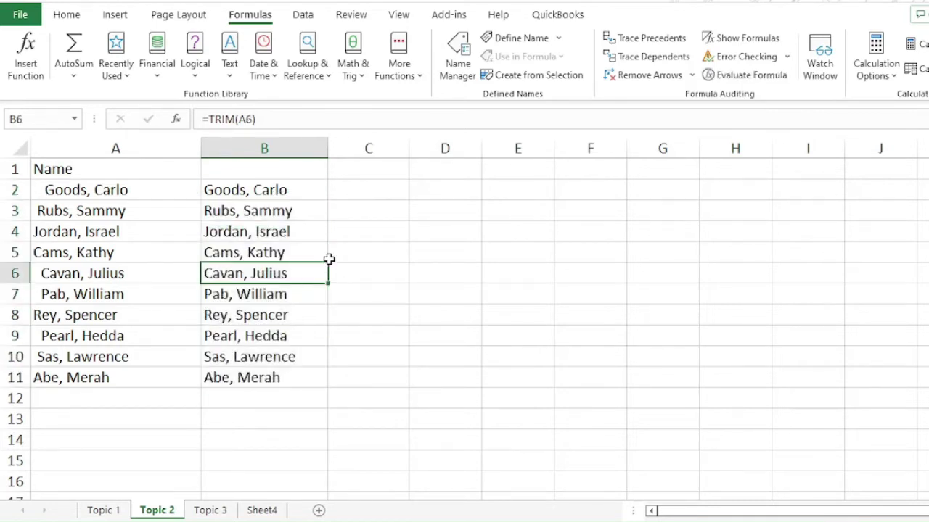
click(392, 191)
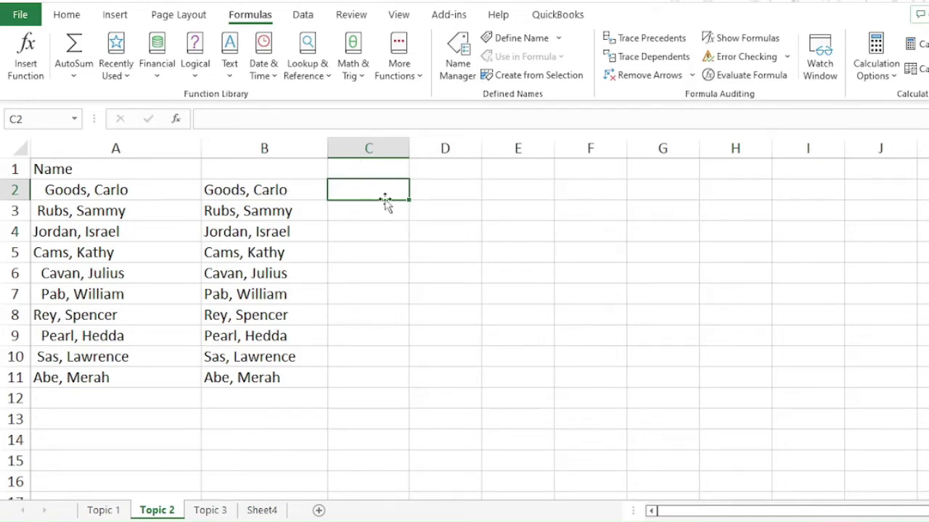
click(247, 194)
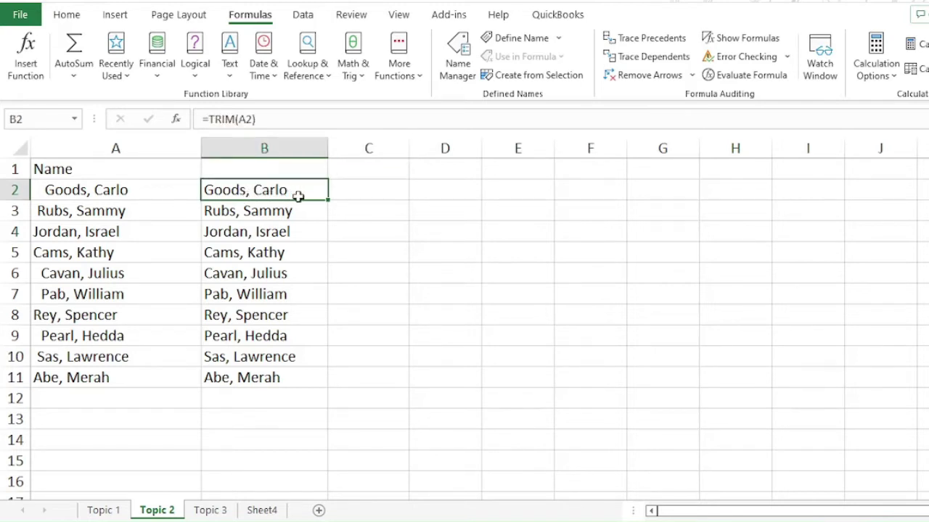
click(338, 193)
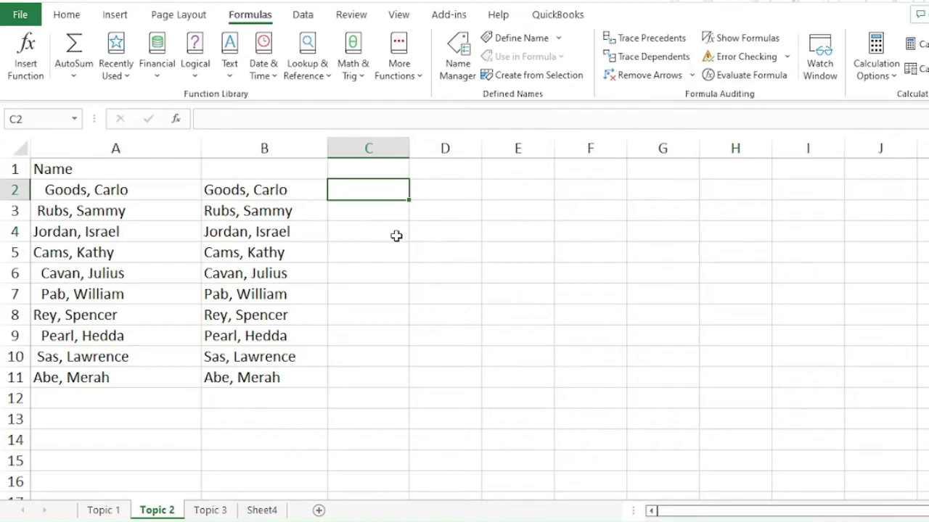
text(=)
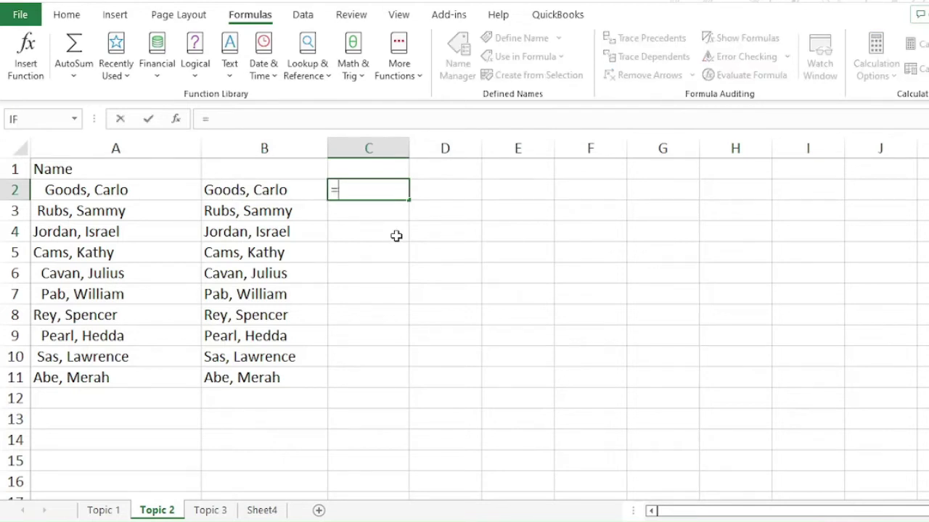
text(text)
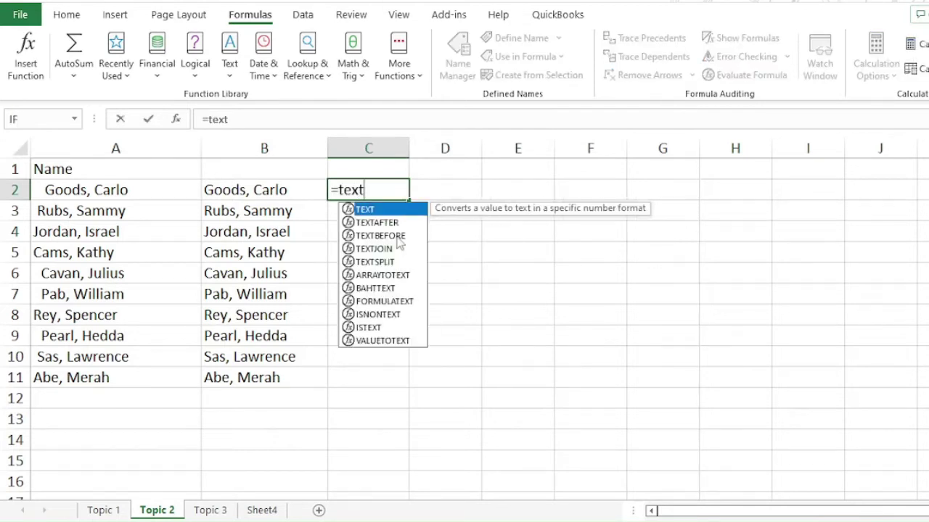
text(sp)
key(Tab)
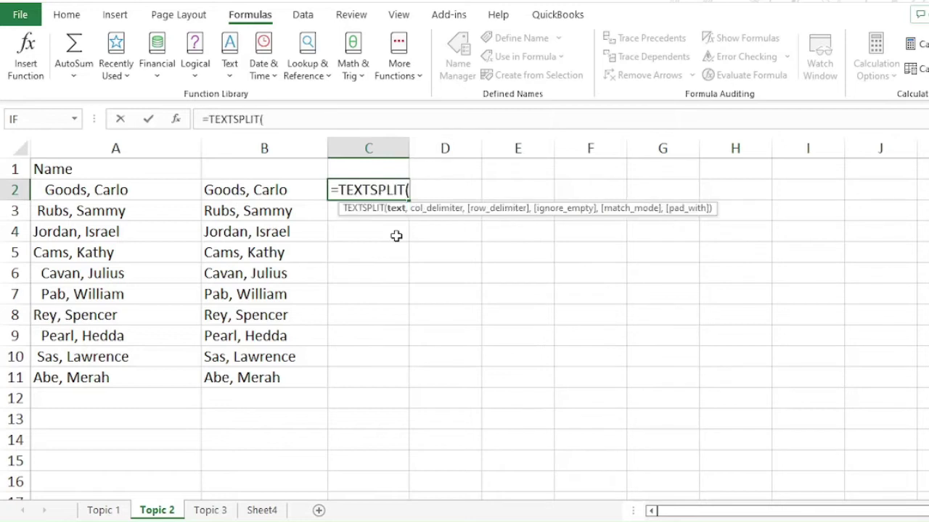
key(Left)
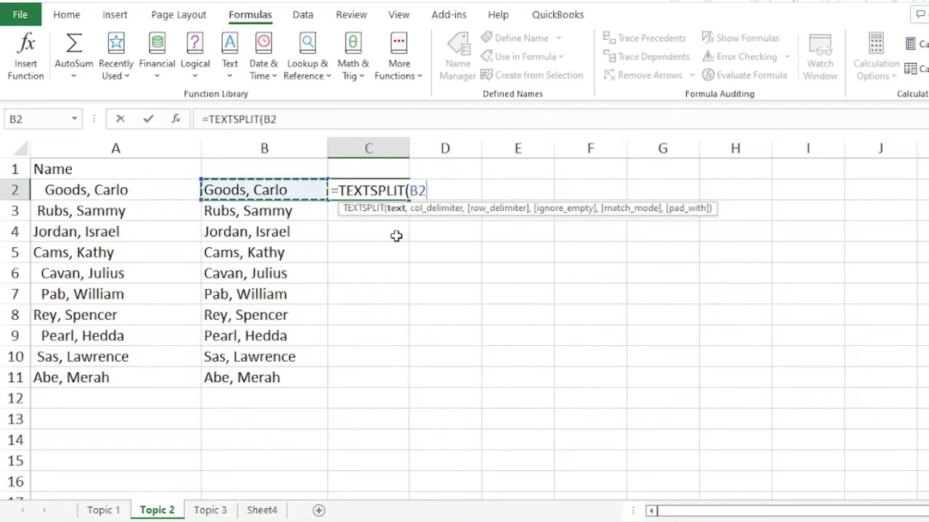
text(,",)
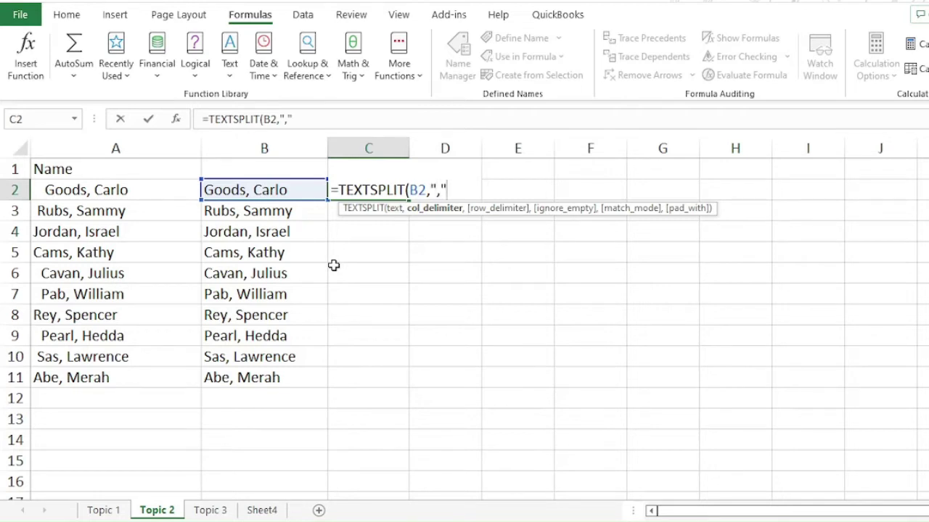
text())
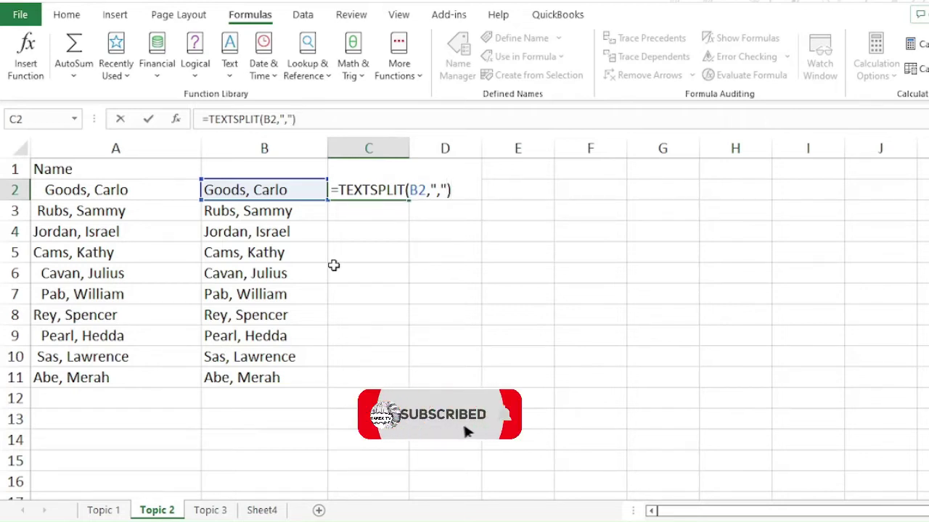
key(Return)
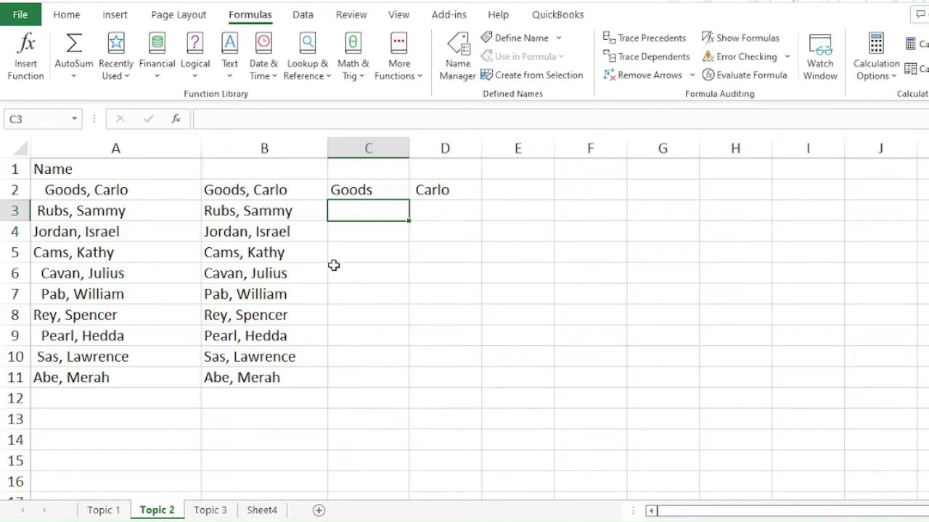
click(395, 185)
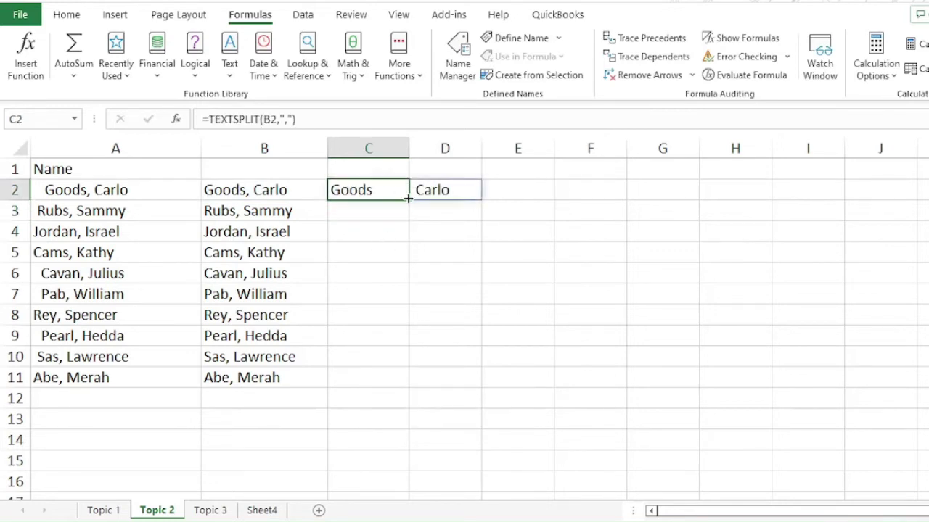
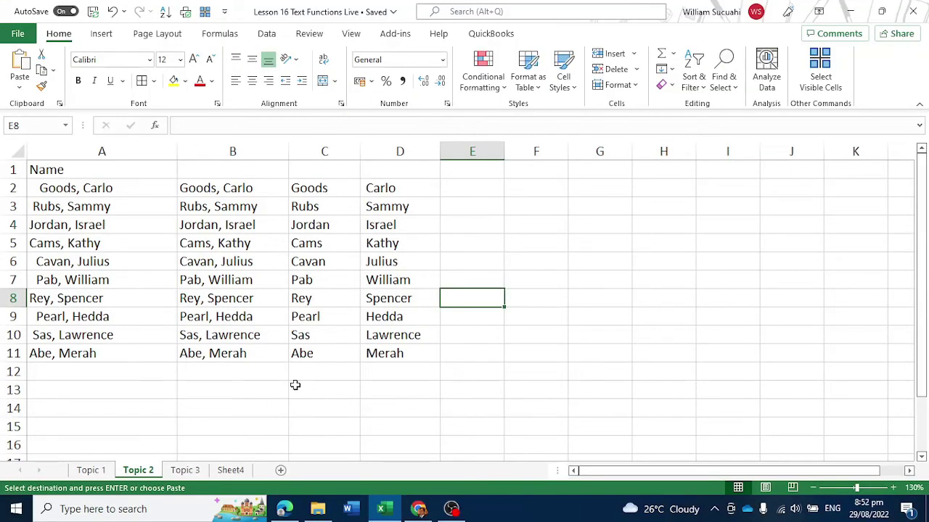
Go to the Topic 3 sheet, review the A4 date and the B2 'Month 1-12' label, and select C2.
click(186, 470)
click(374, 391)
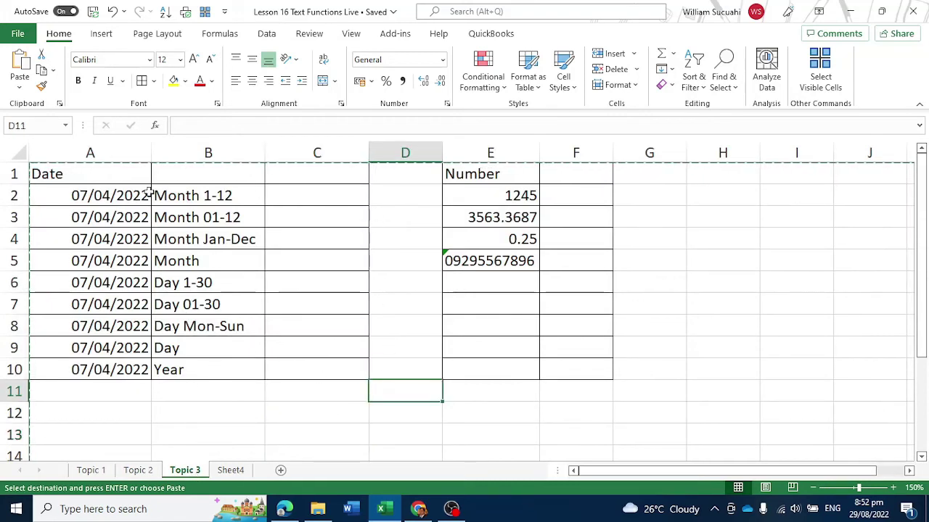
click(85, 178)
click(85, 243)
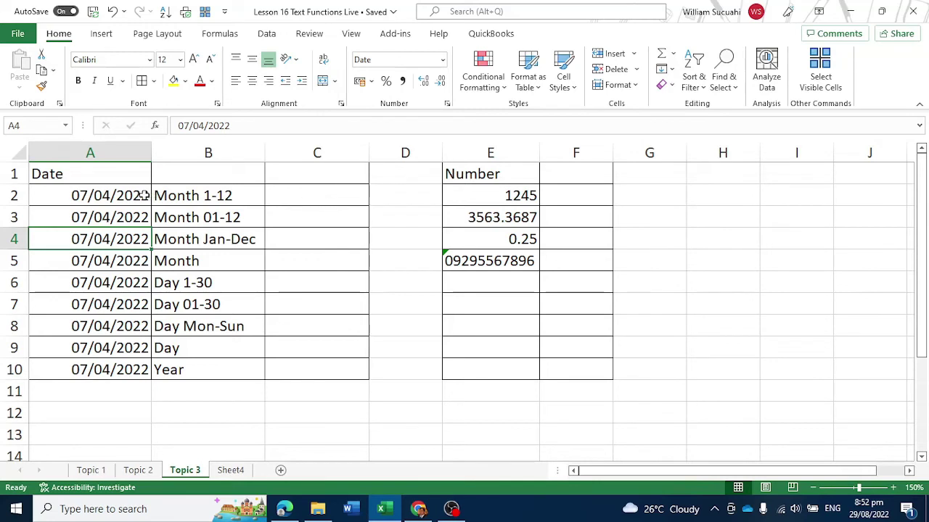
click(238, 195)
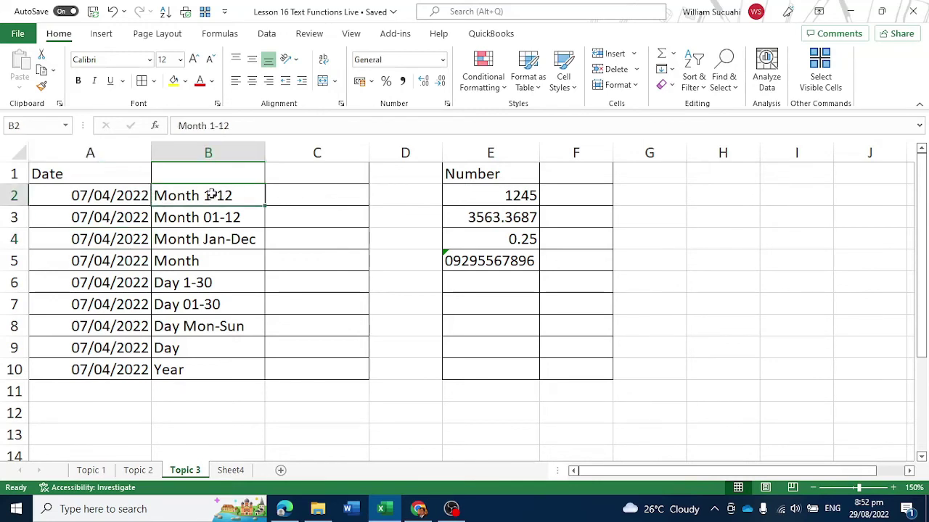
click(296, 196)
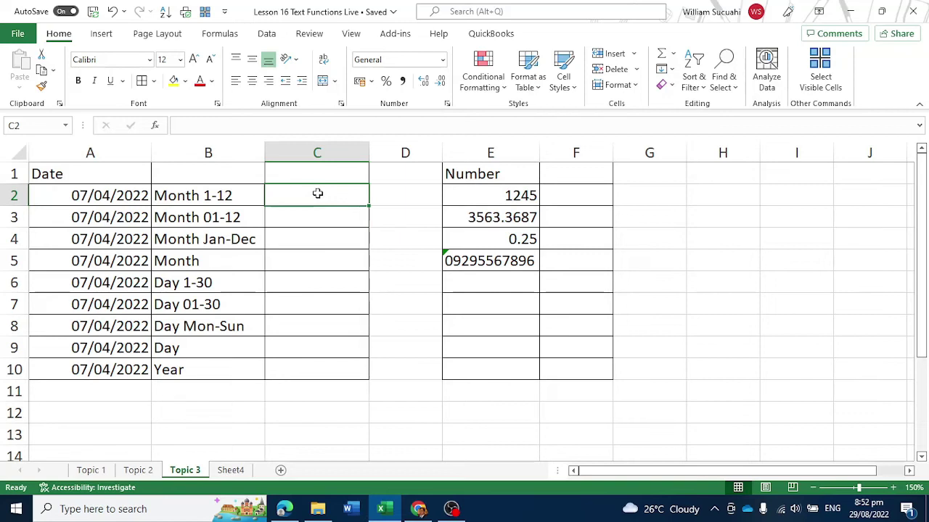
Enter =TEXT(A2,"m") in C2 to show the single-digit month 4.
text(=)
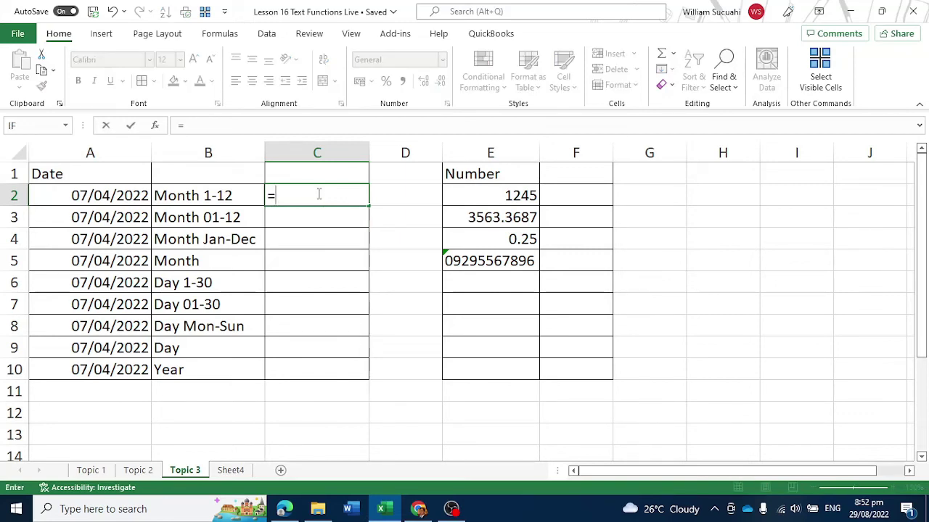
text(tex)
key(Tab)
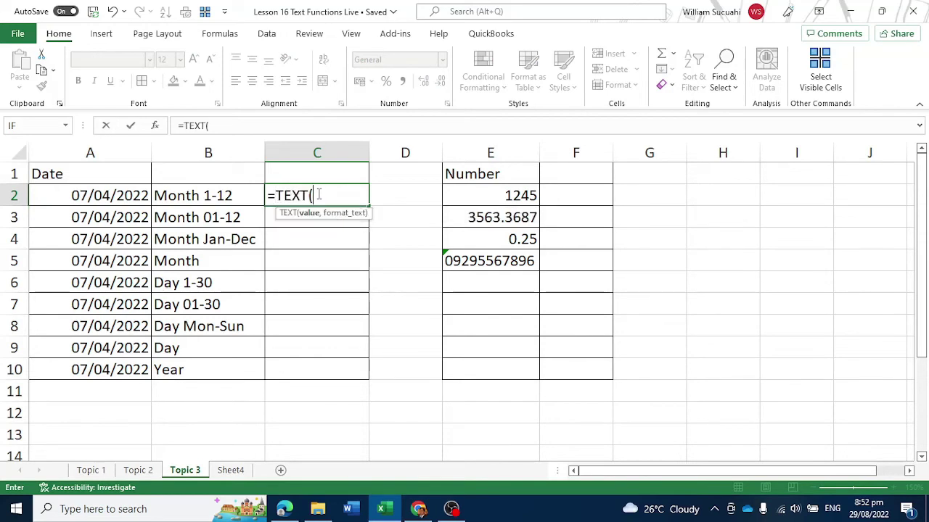
click(109, 195)
text(,)
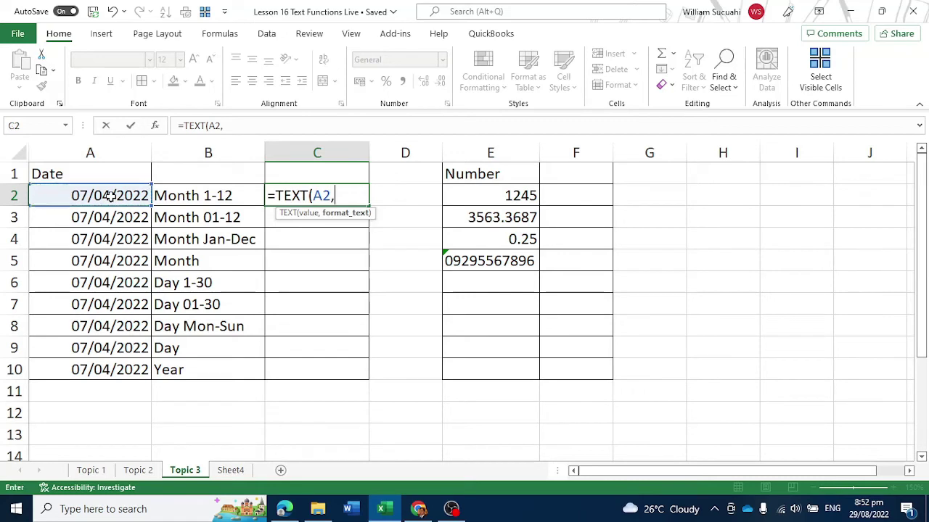
text("m)
text(")
key(Return)
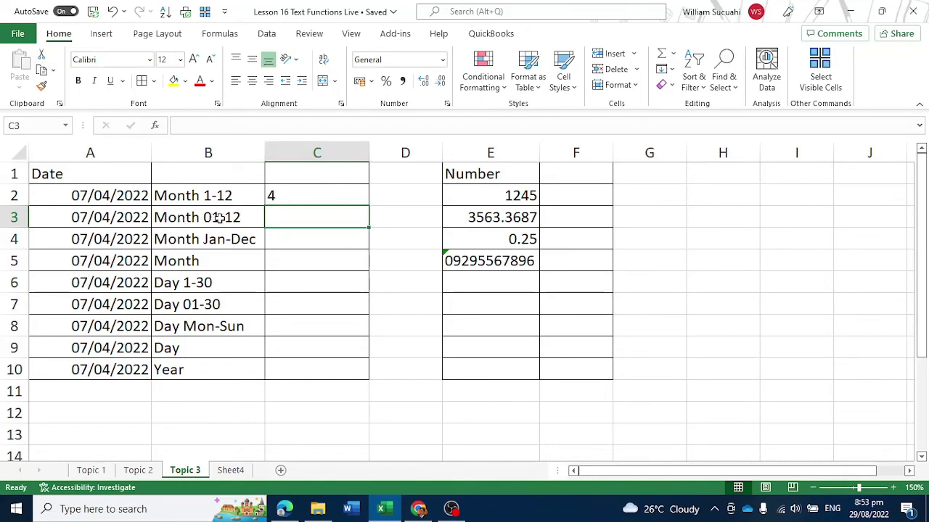
Fill the C2 formula down to C3 and change its format to "mm" to show 04.
click(289, 198)
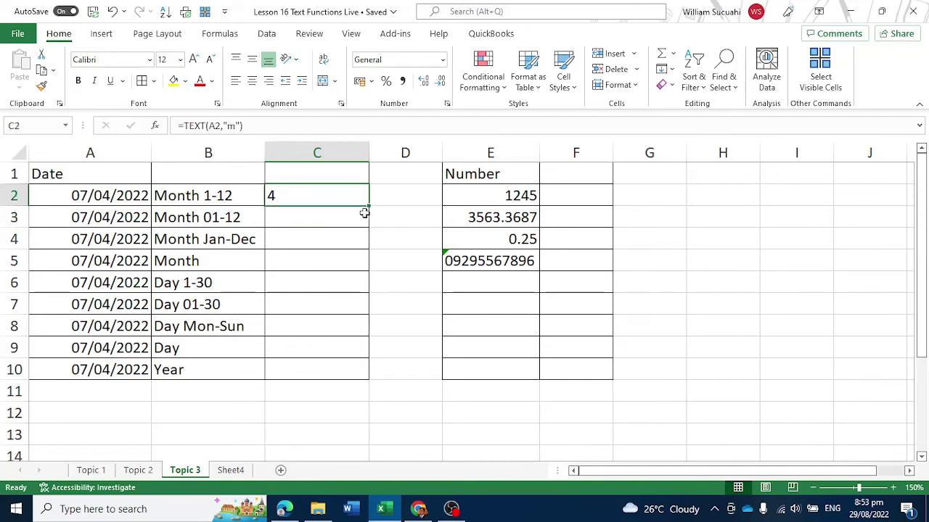
drag(360, 212, 362, 221)
double_click(300, 218)
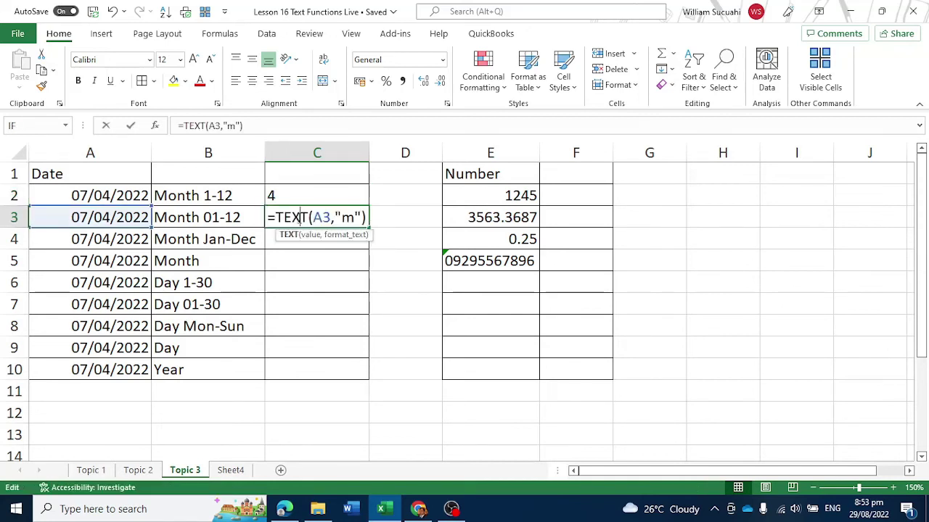
click(353, 218)
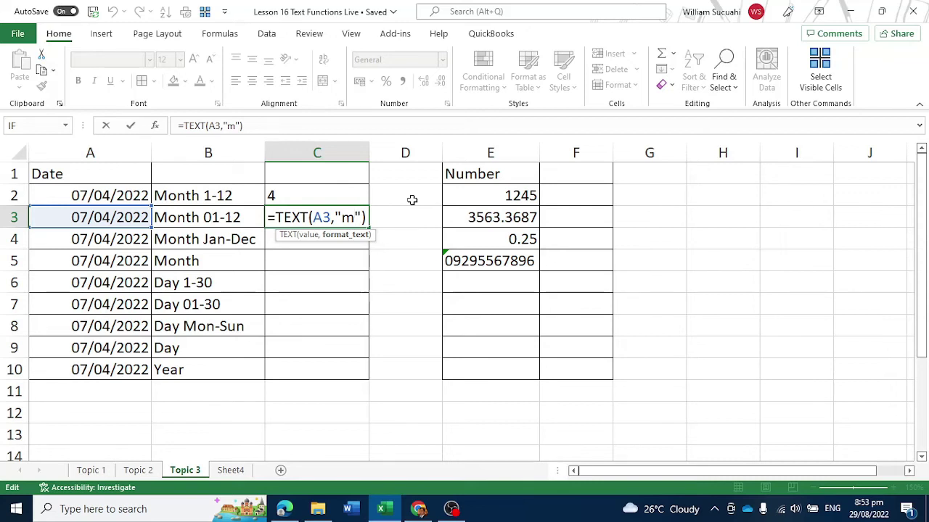
text(m)
key(Return)
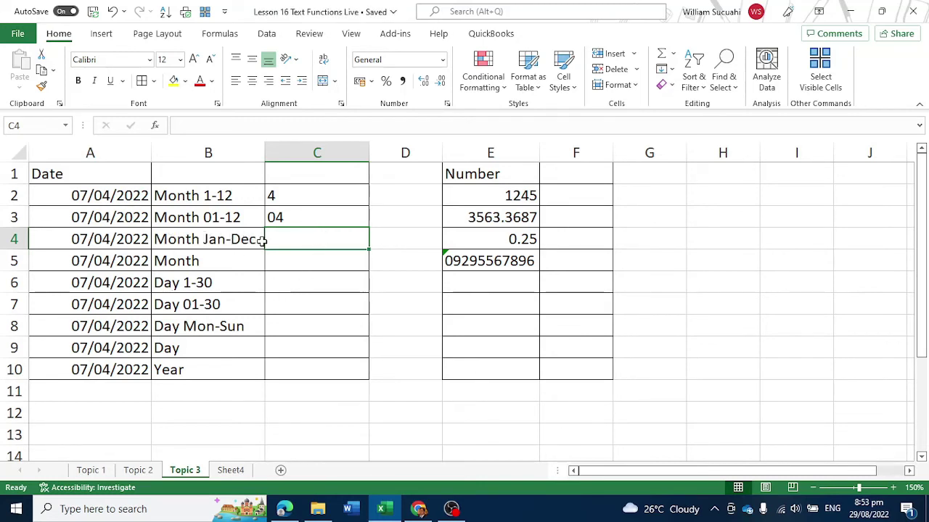
Enter =TEXT(A4,"mmm") in C4 to show the abbreviated month Apr.
click(90, 241)
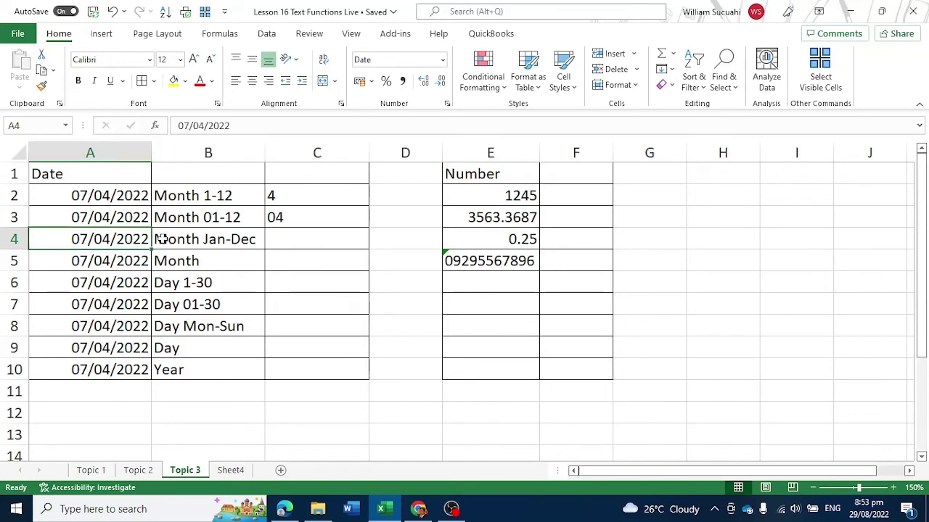
click(217, 241)
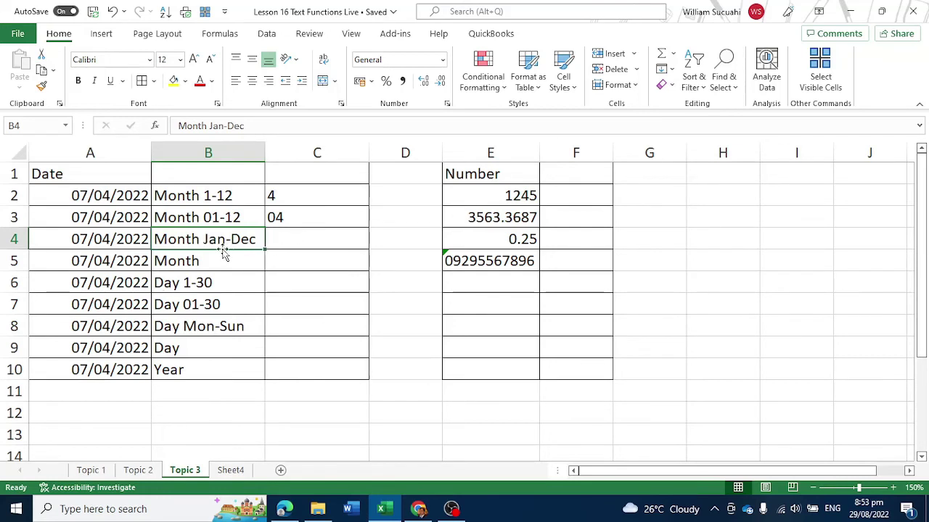
click(311, 243)
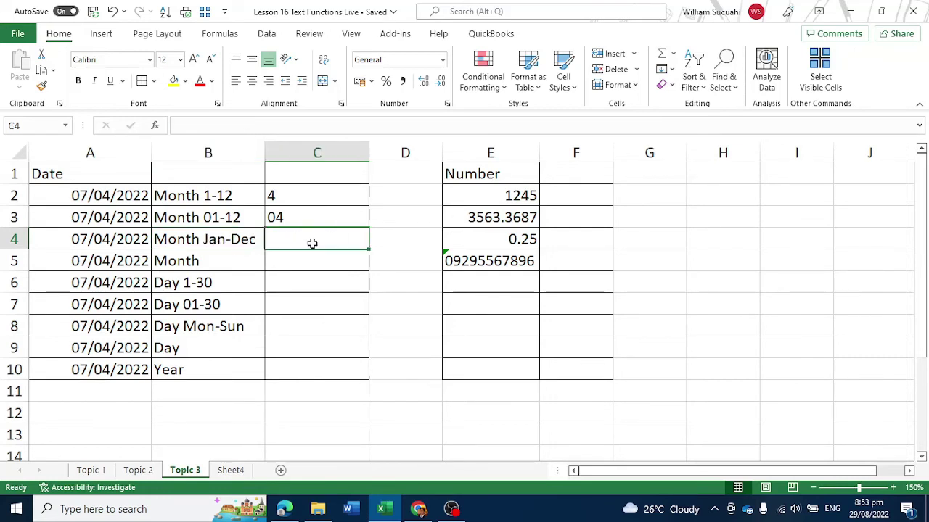
text(=)
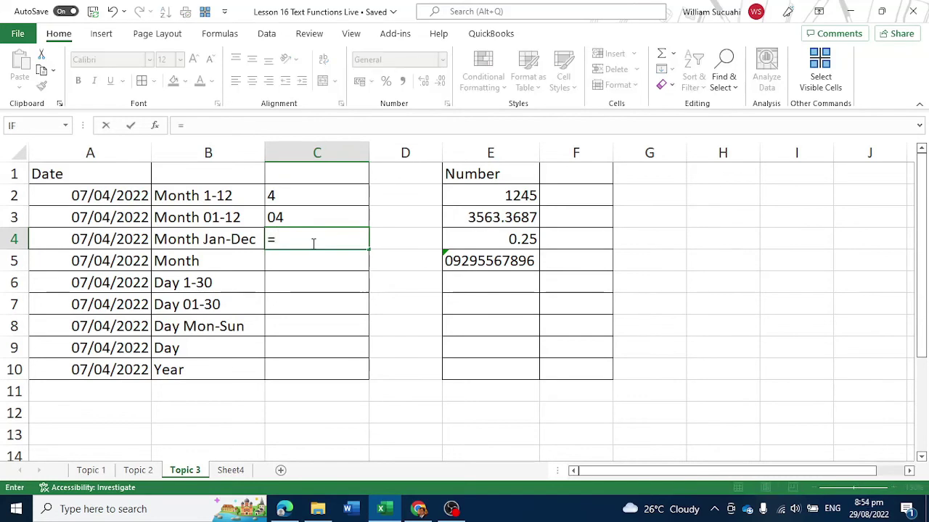
text(text)
key(Tab)
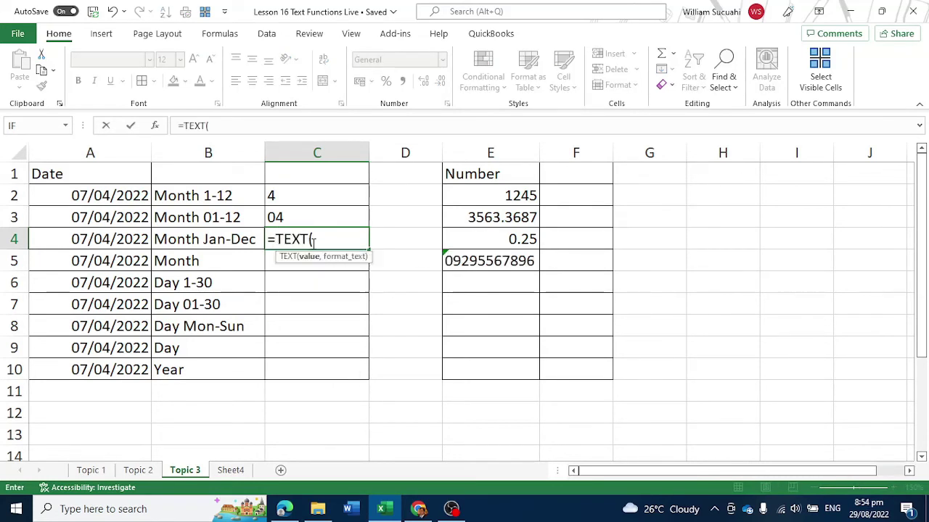
key(Left)
key(Left)
text(,)
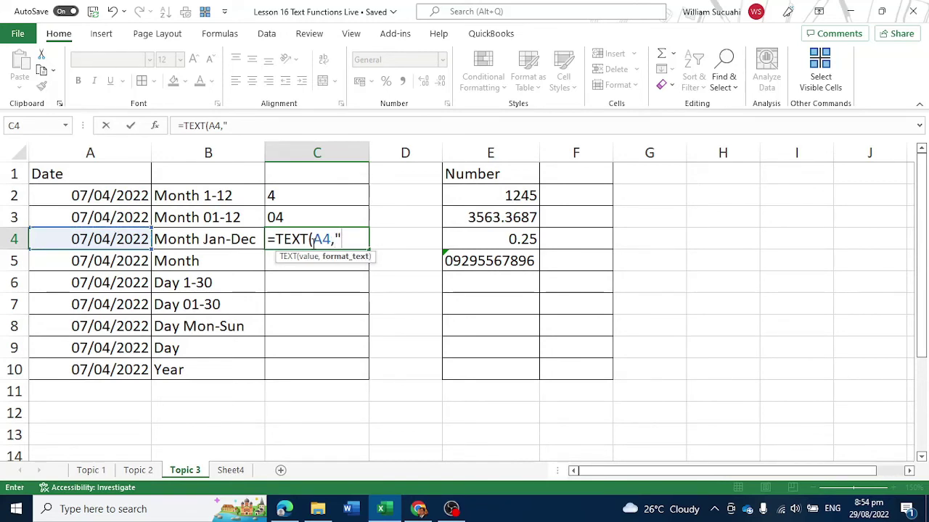
text("mmm"))
key(Return)
Fill the C4 formula down to C5 and change its format to "mmmm" for April.
click(313, 244)
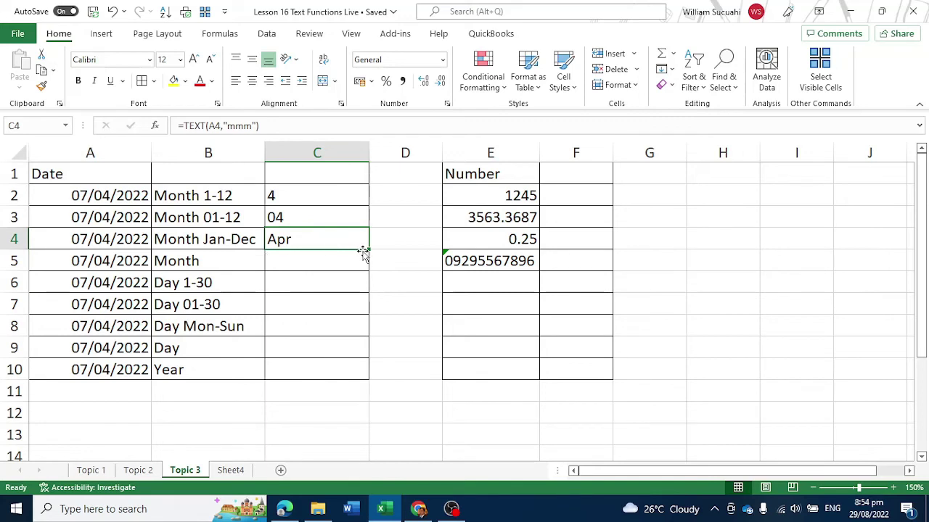
drag(368, 251, 342, 259)
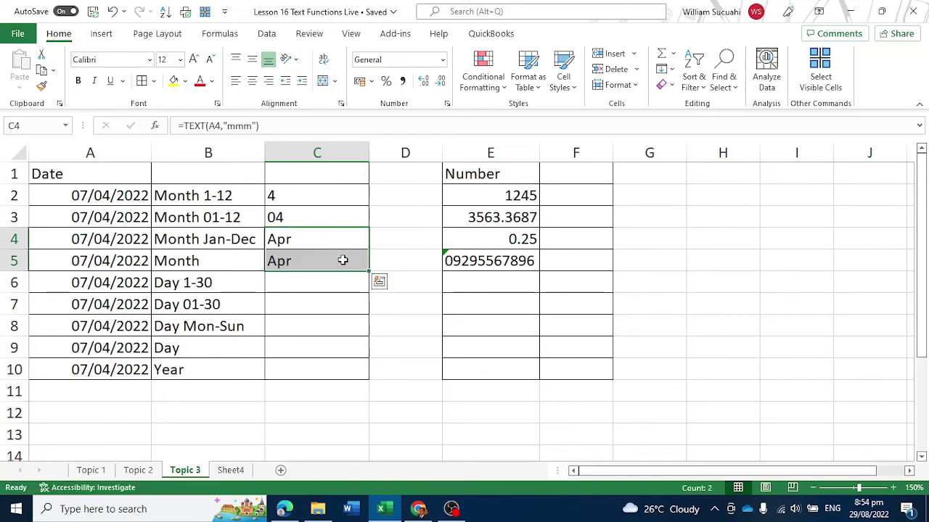
double_click(342, 259)
click(382, 261)
text(m)
key(Return)
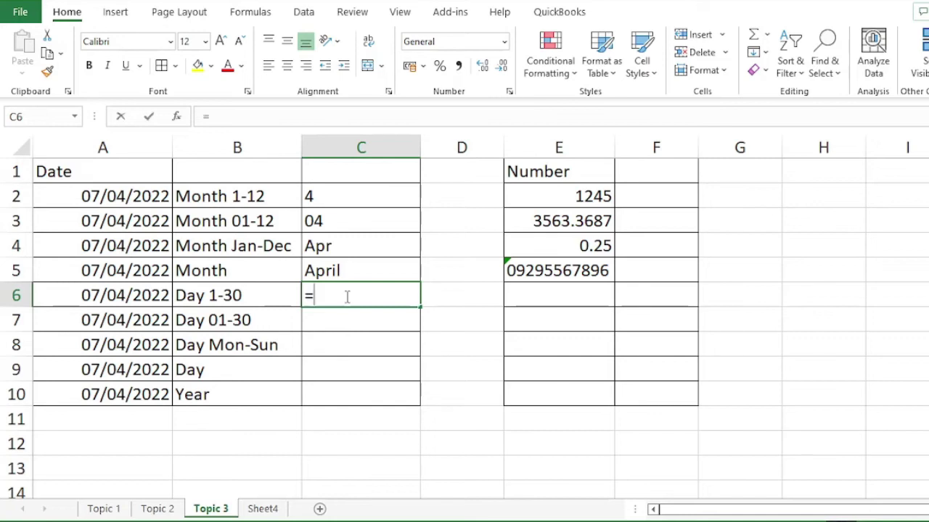
Enter =TEXT(A6,"d") in C6 to show the day number 7.
text(=tex)
key(Tab)
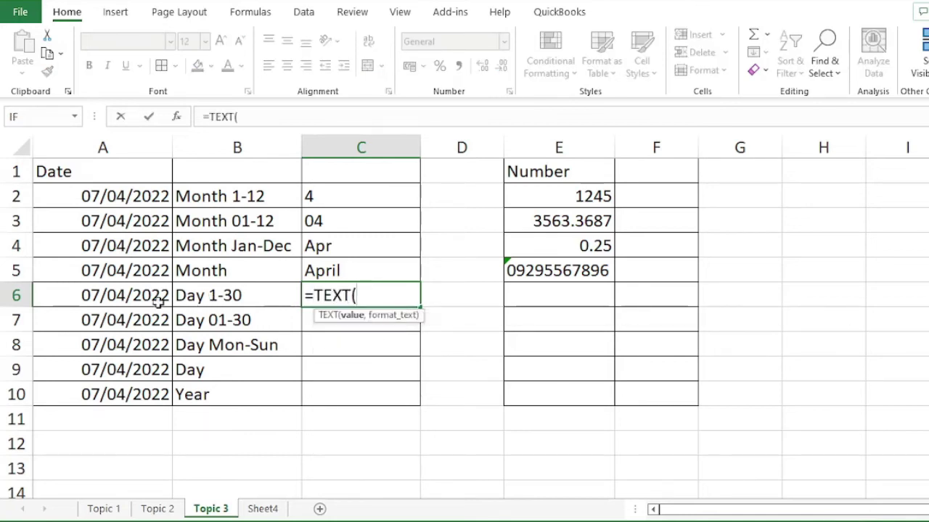
click(143, 298)
text(,)
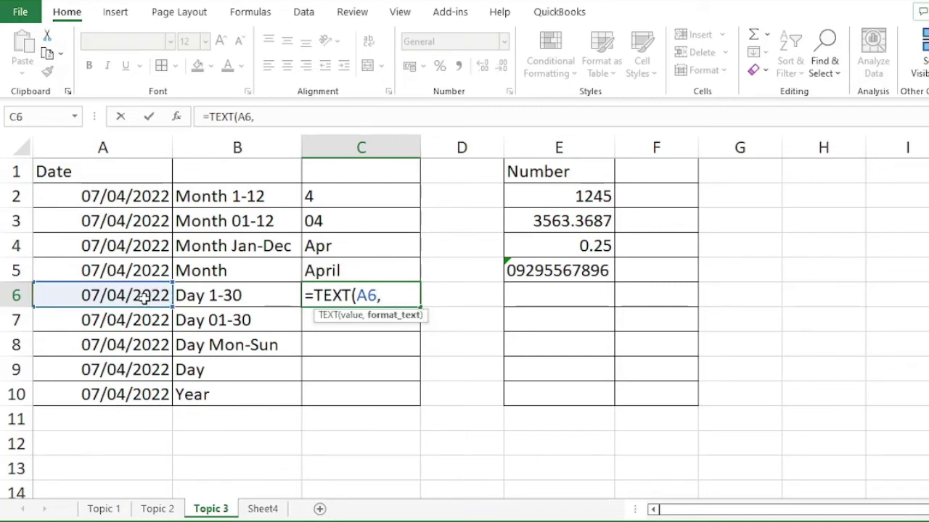
text("d"))
key(Return)
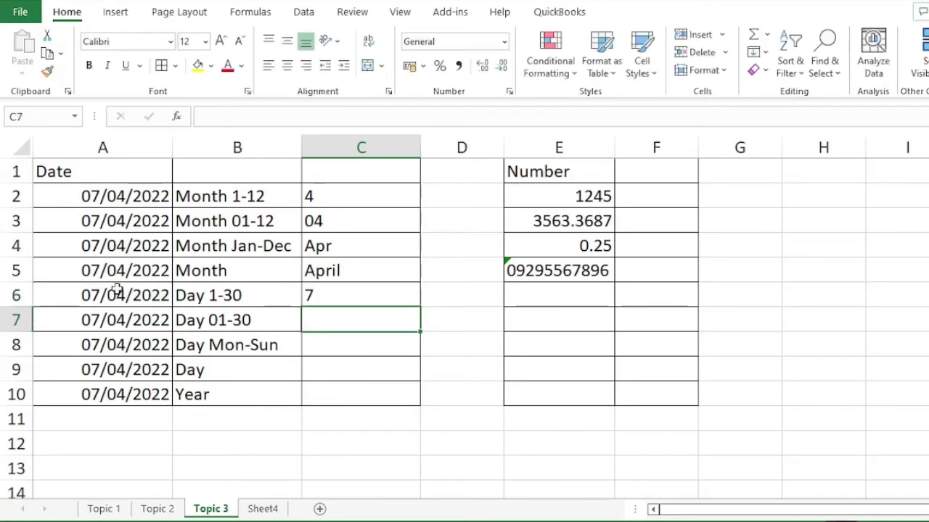
Fill the C6 formula down to C7 and change its format to "dd" for 07.
click(383, 294)
drag(420, 308, 420, 322)
double_click(404, 319)
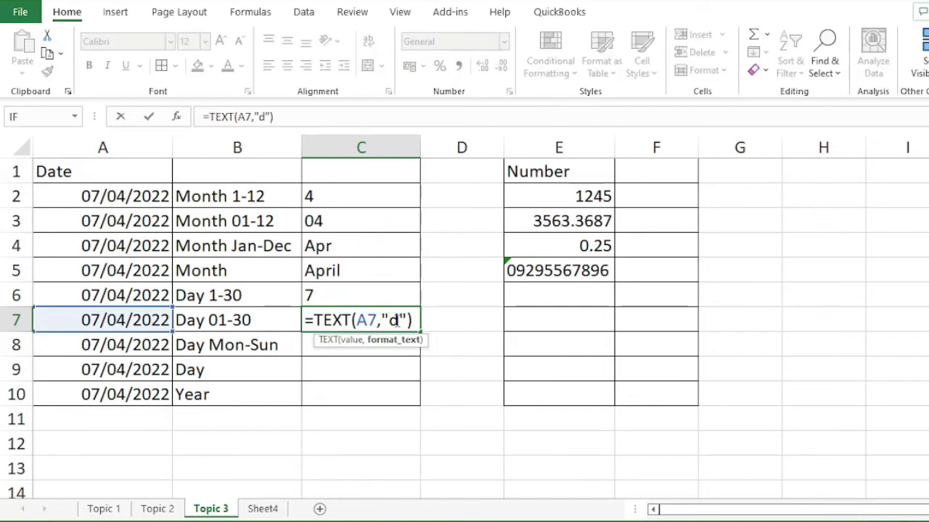
text(d)
key(Return)
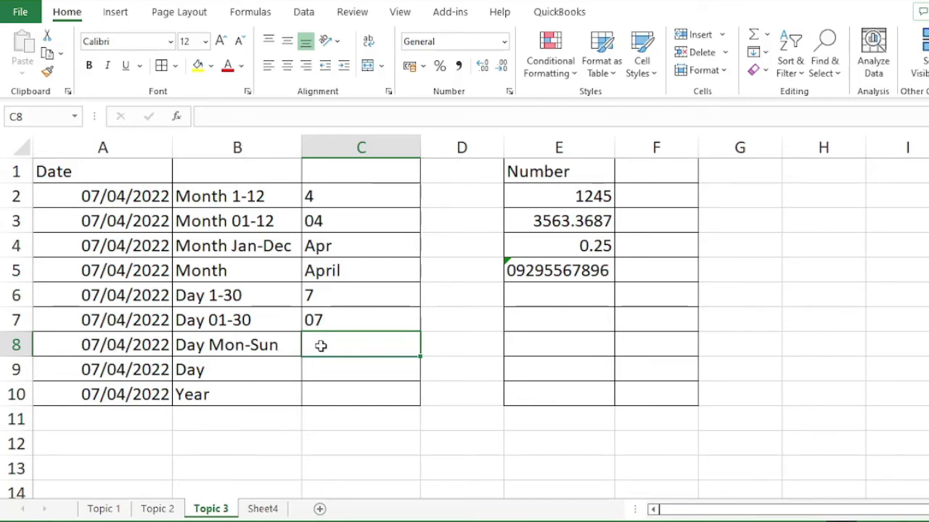
Fill the C7 formula down to C8 and change its format to "ddd" for Thu.
double_click(344, 340)
click(356, 319)
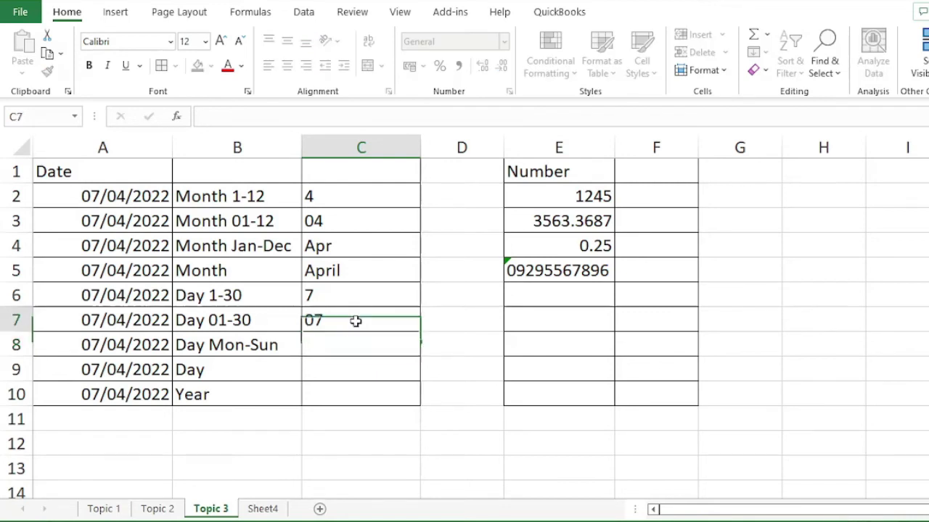
drag(420, 333, 398, 347)
click(398, 347)
double_click(398, 347)
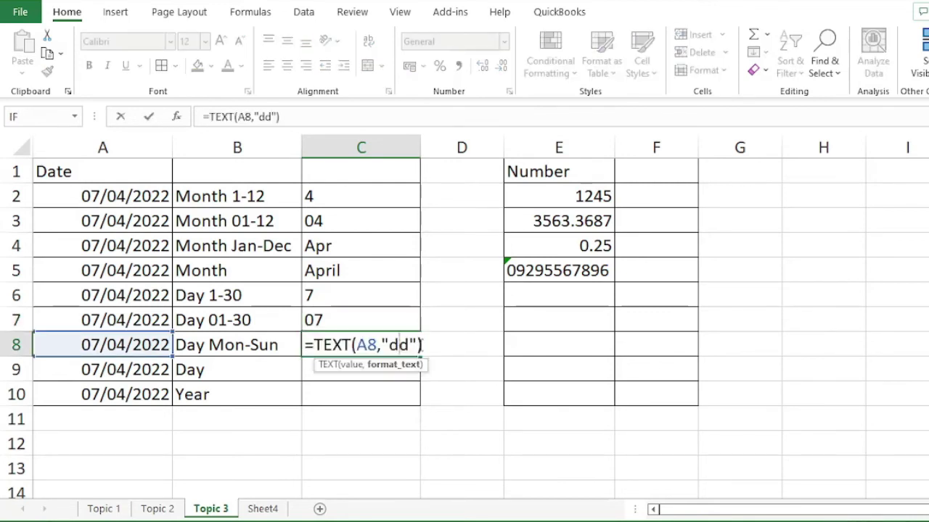
text(d)
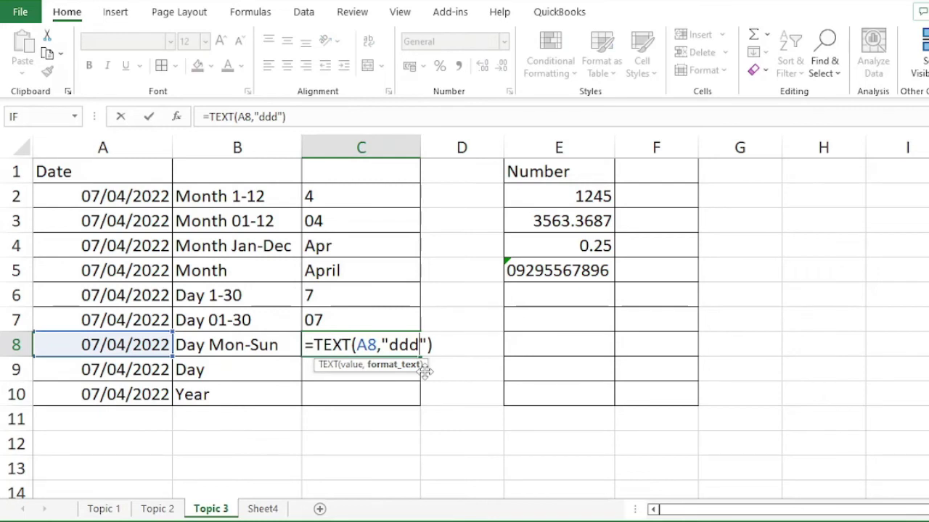
key(Return)
Fill the C8 formula down to C9 and extend its format to "dddd" for Thursday.
click(411, 348)
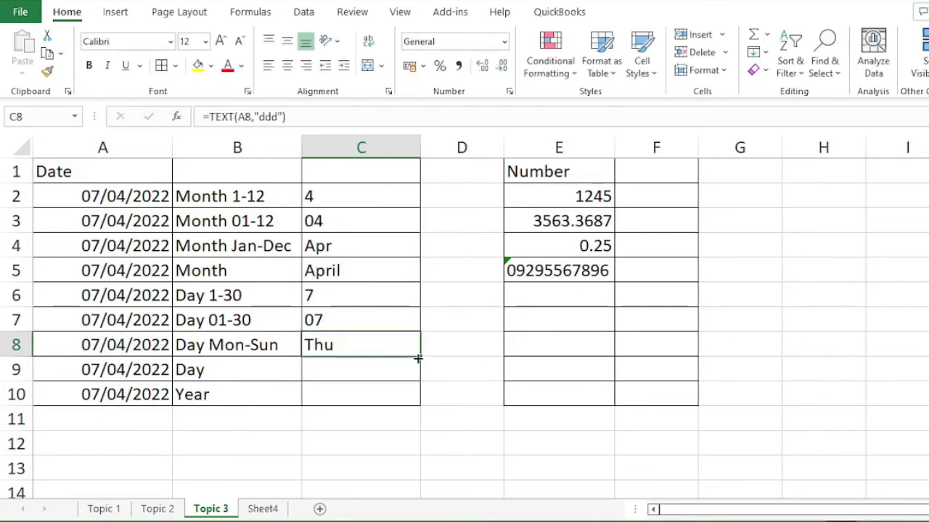
drag(417, 359, 415, 380)
double_click(378, 371)
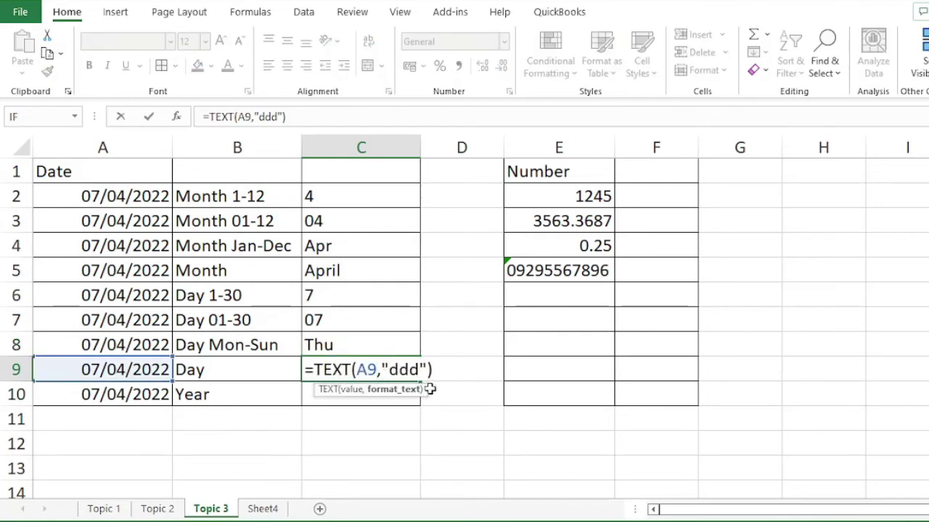
text(d)
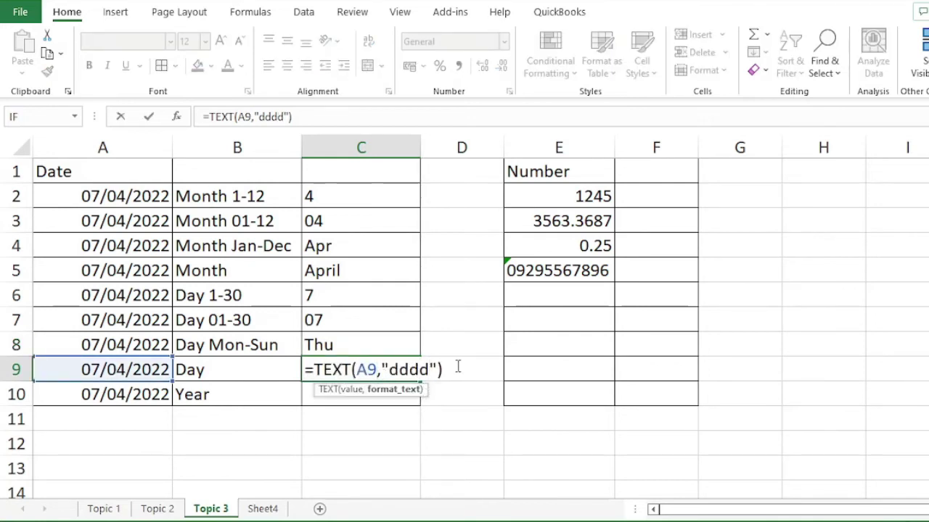
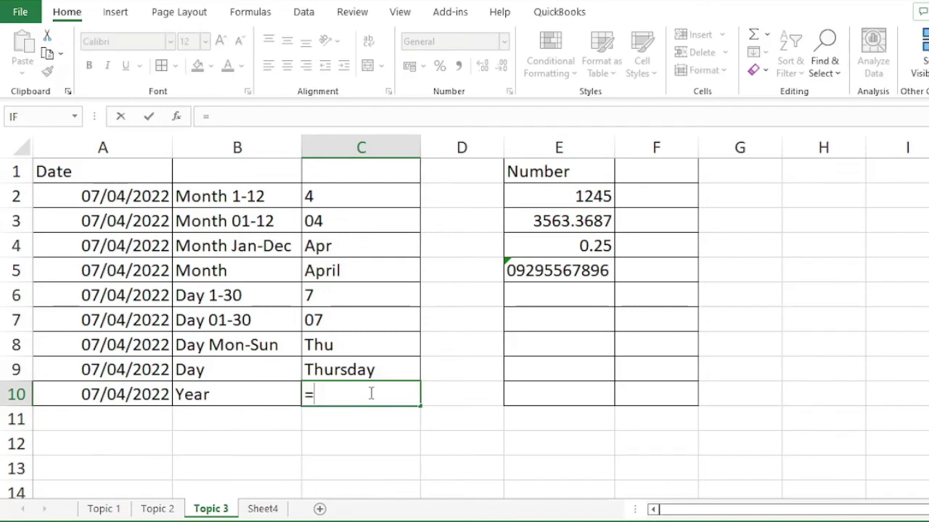
Enter =TEXT(A10,"yyyy") in C10 so it shows the year 2022.
key(BackSpace)
text(tex)
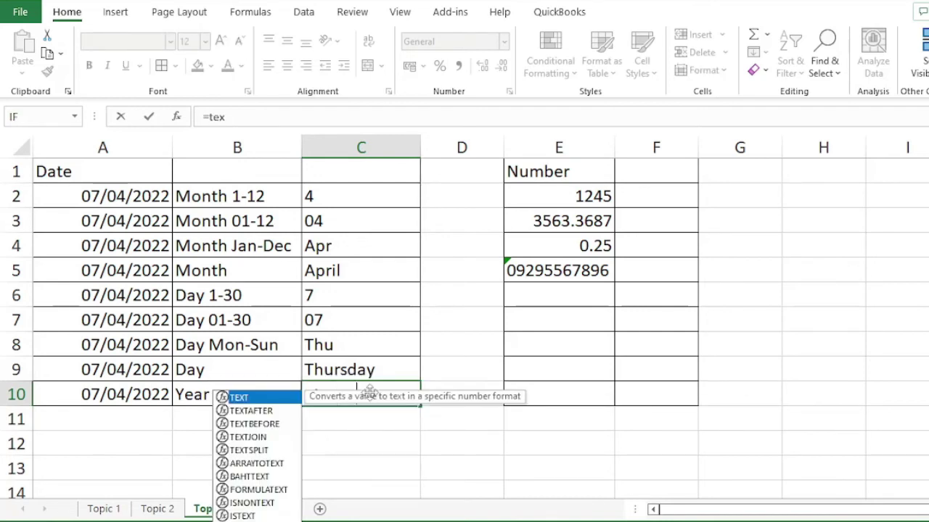
key(Tab)
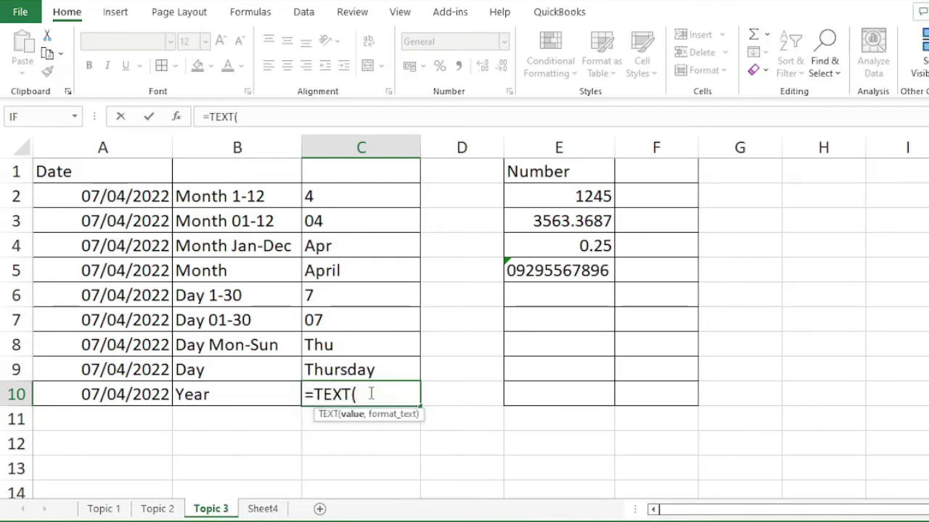
click(127, 396)
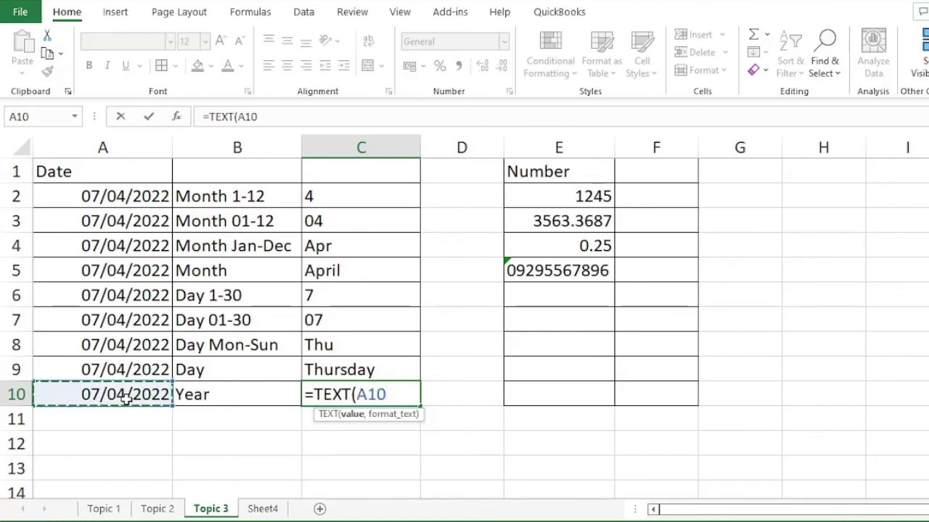
text(,")
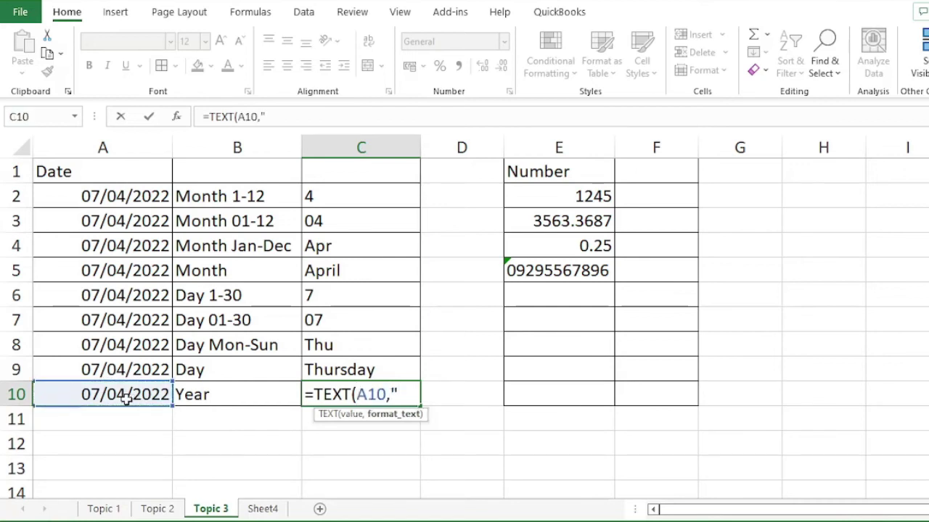
text(yyyy)
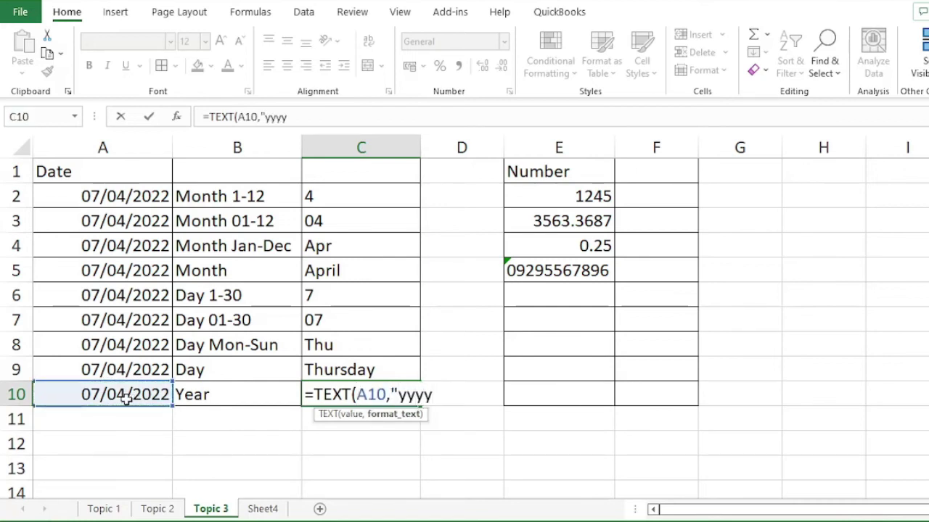
text("))
key(Return)
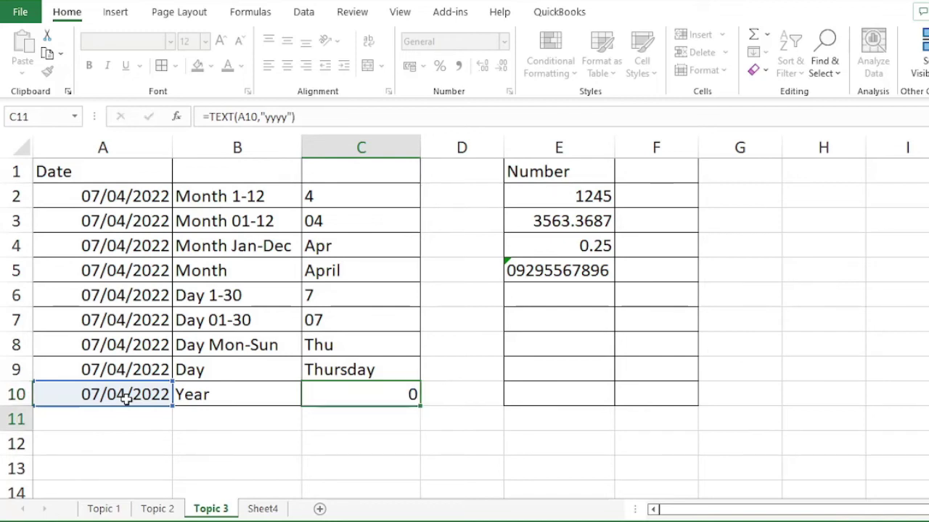
click(449, 444)
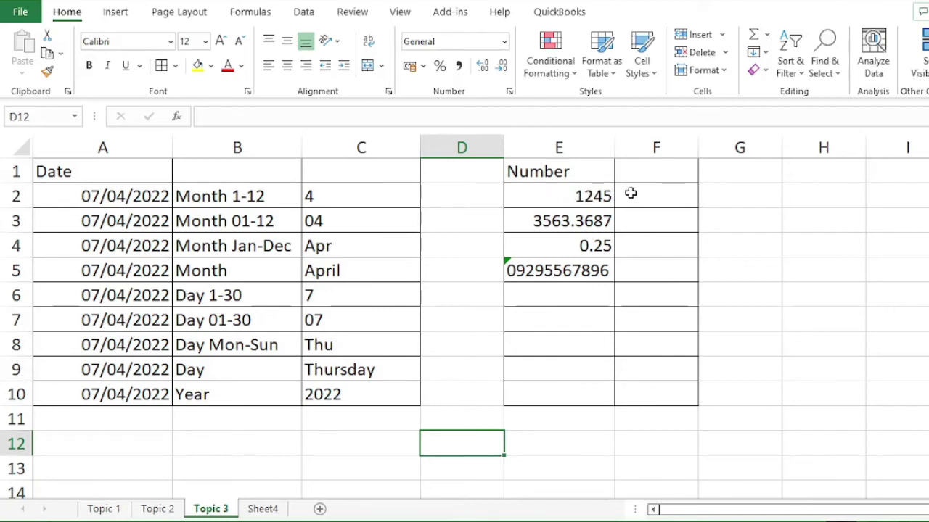
Enter =TEXT(E2,"###,###") in F2 to display 1245 as 1,245.
click(667, 197)
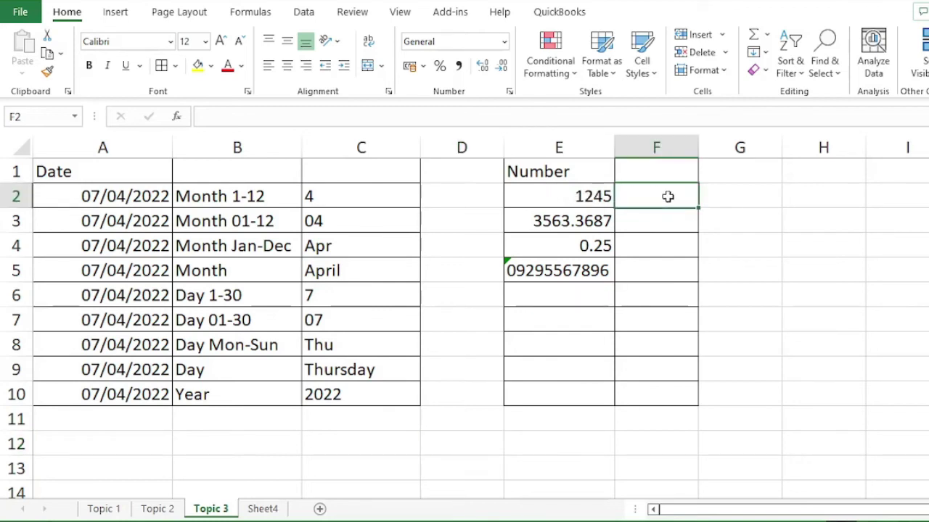
text(=)
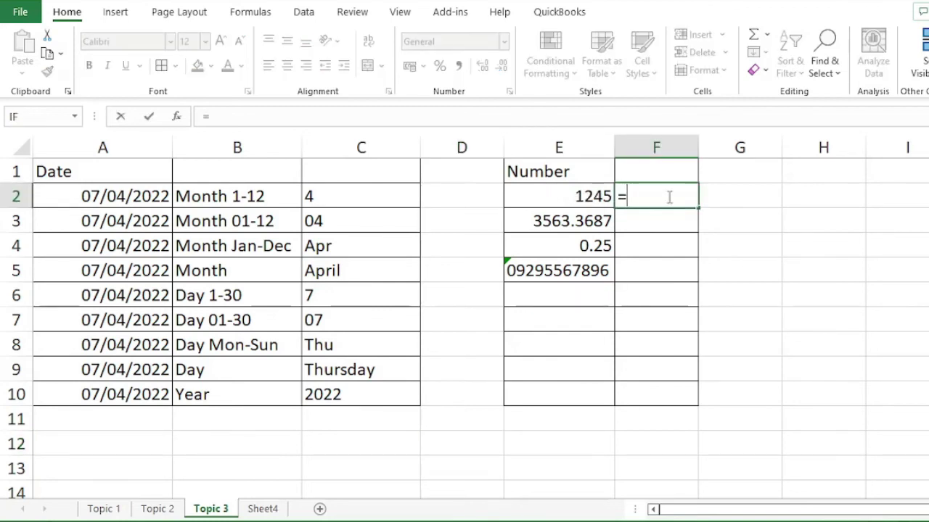
text(text)
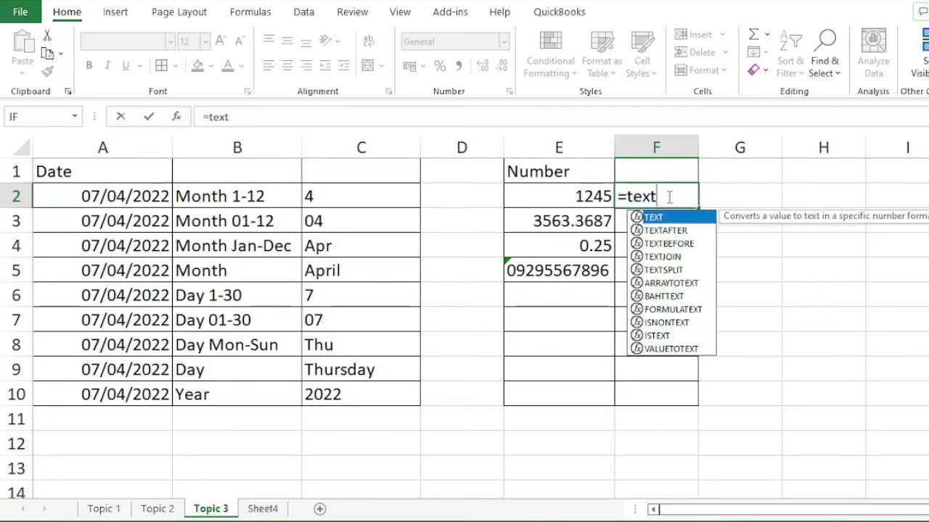
key(Tab)
key(Left)
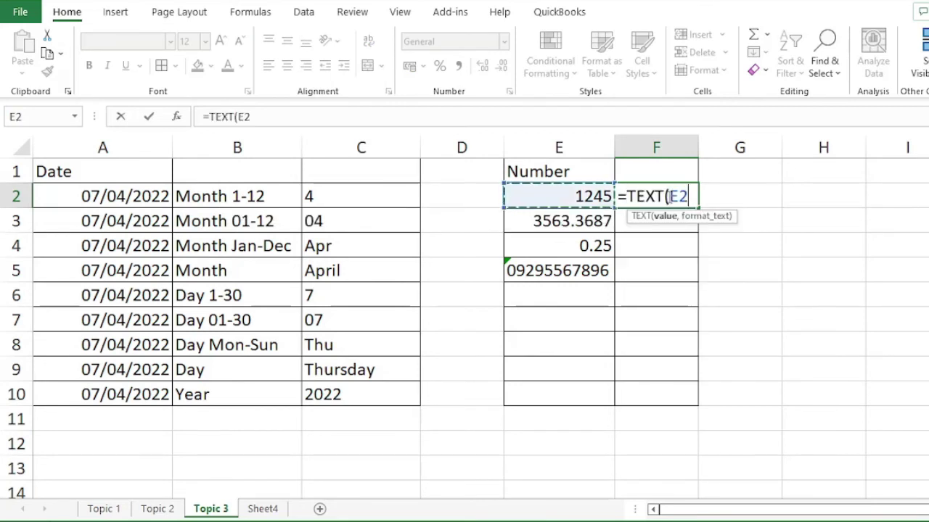
text(,)
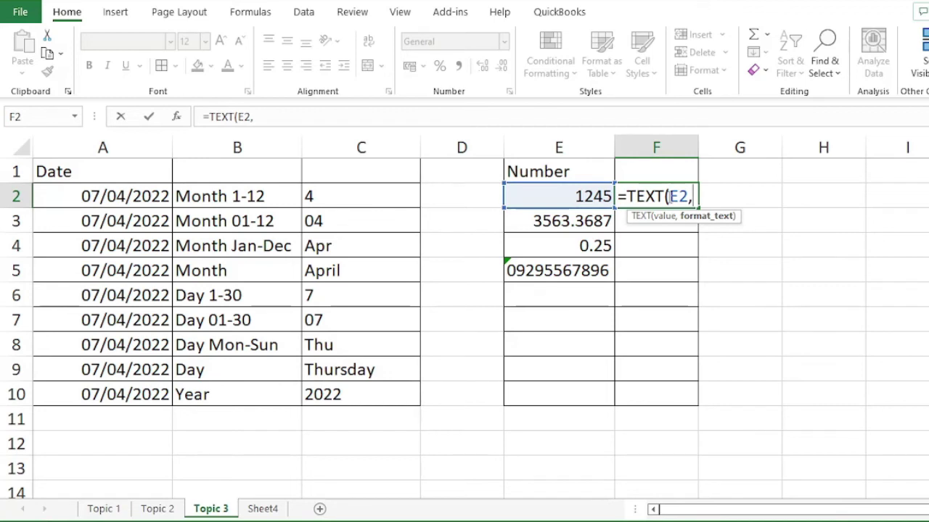
text("##)
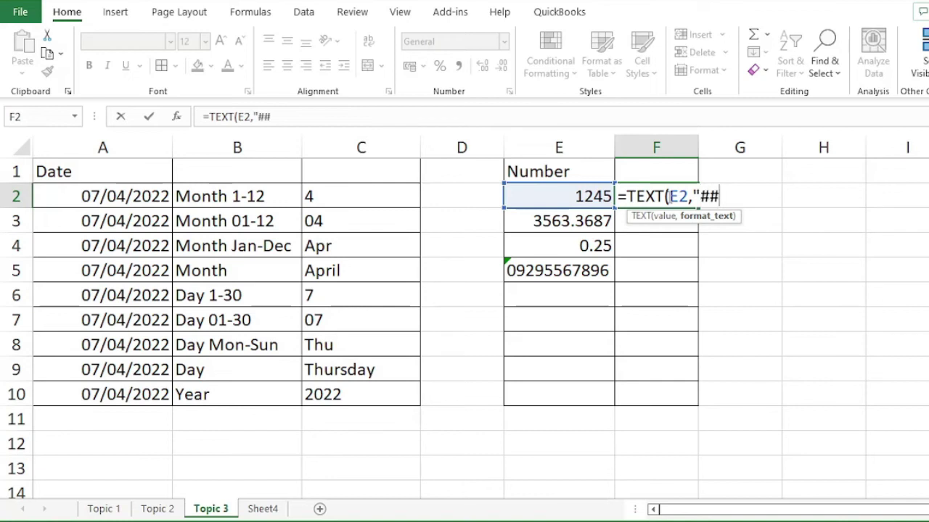
text(#,###)
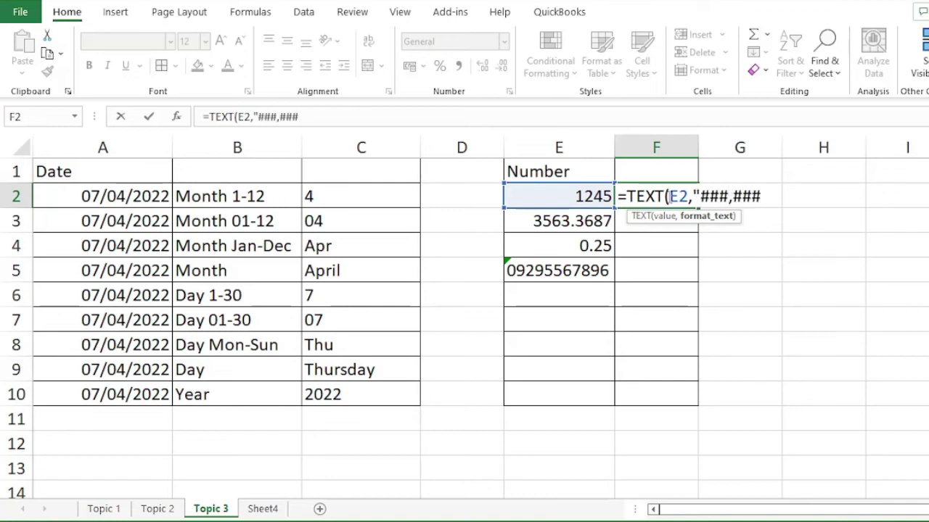
text("))
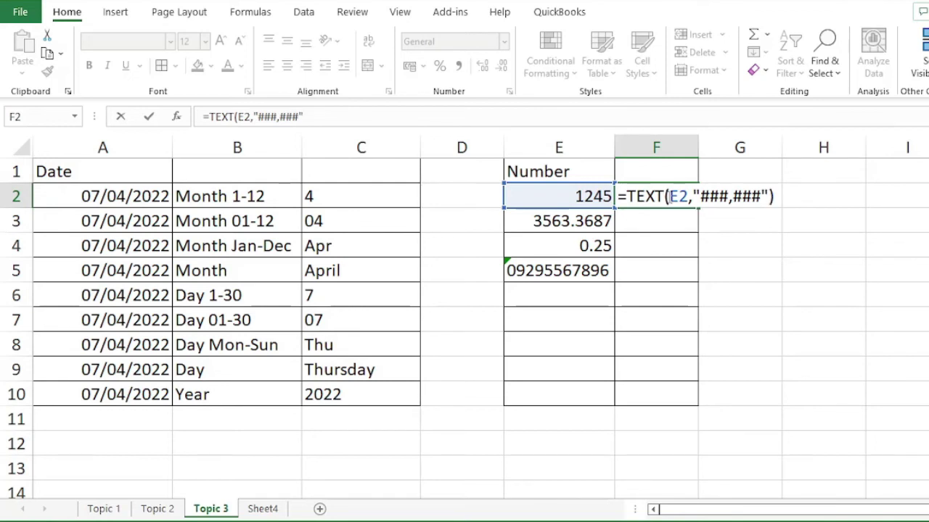
key(Return)
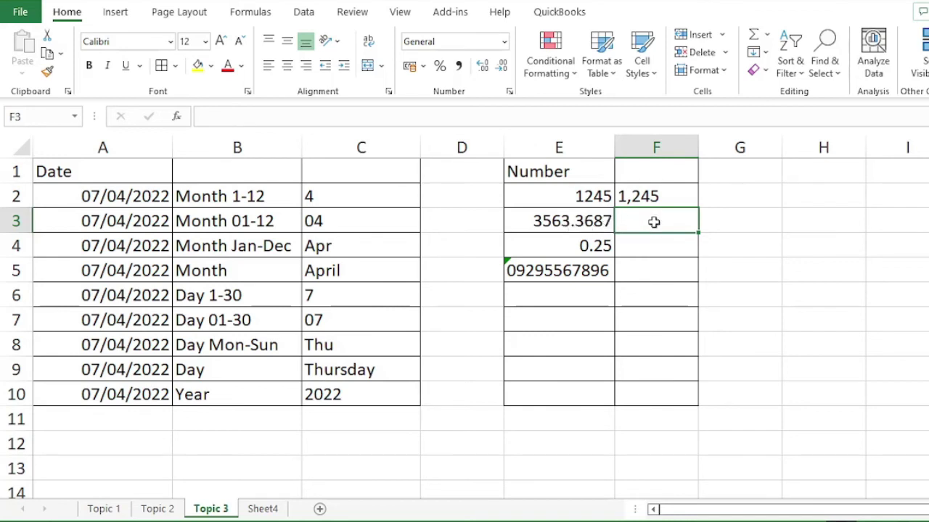
Enter =TEXT(E3,"###,##0.00") in F3 so 3563.3687 shows as 3,563.37.
text(=)
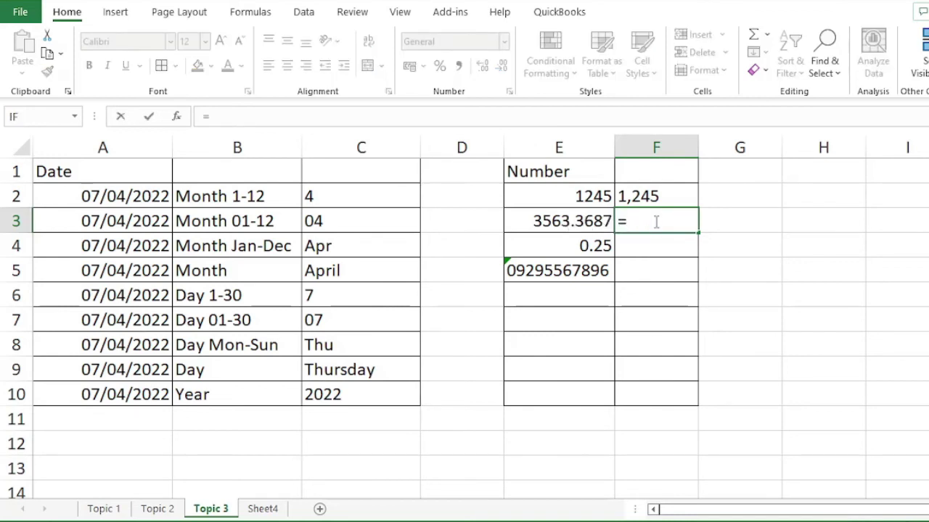
text(tex)
key(Tab)
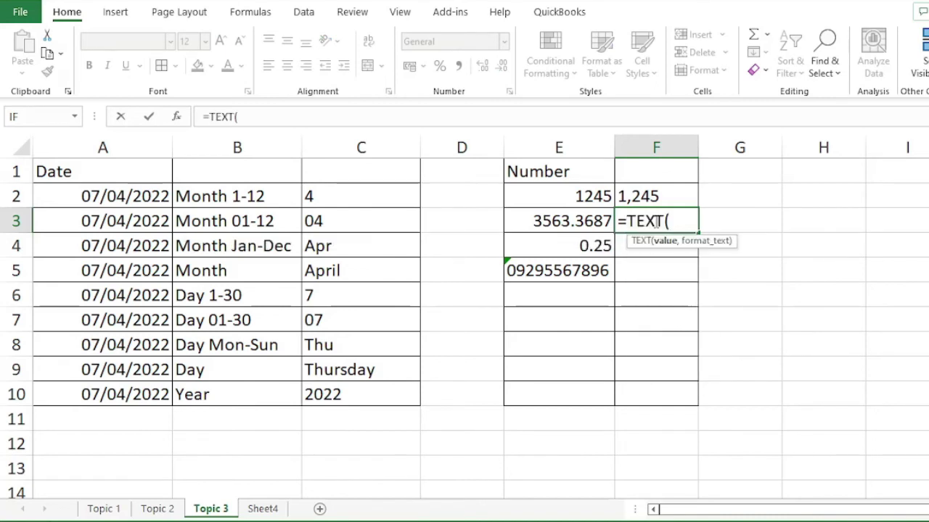
key(Left)
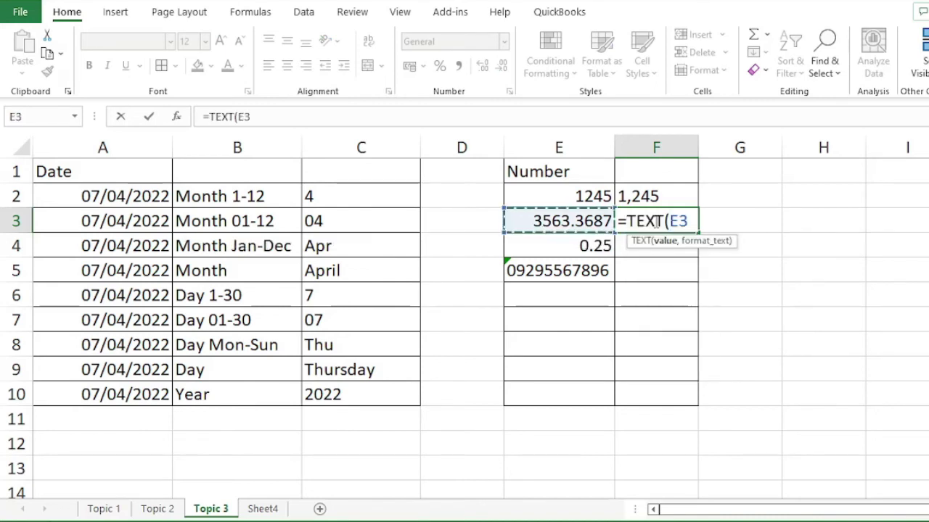
text(,)
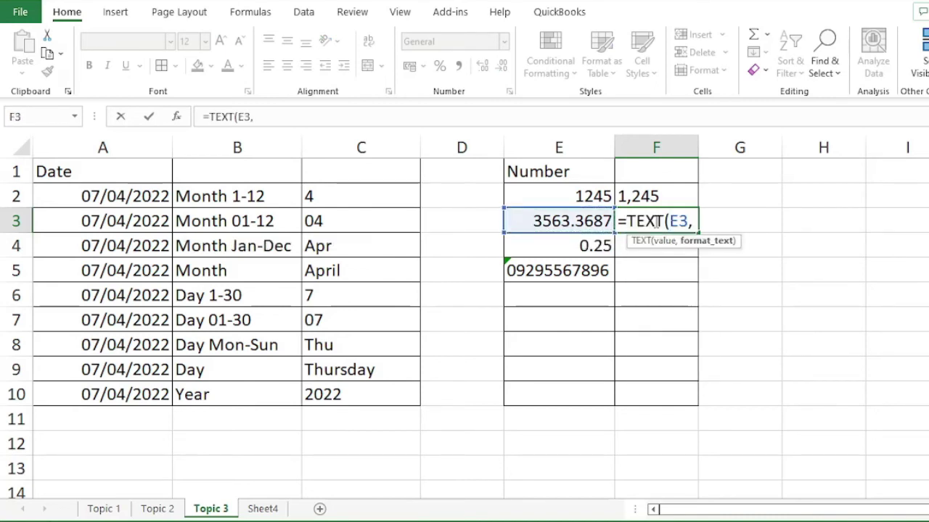
text("###)
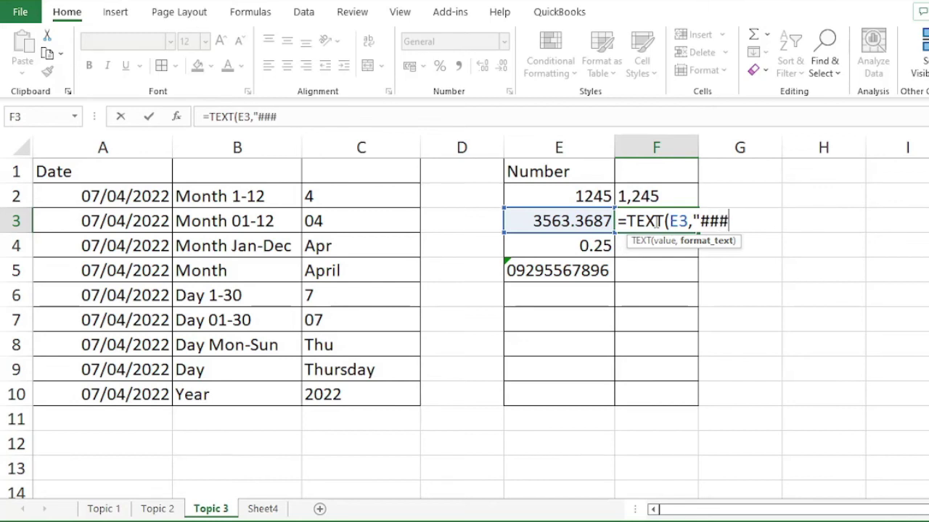
text(,##0)
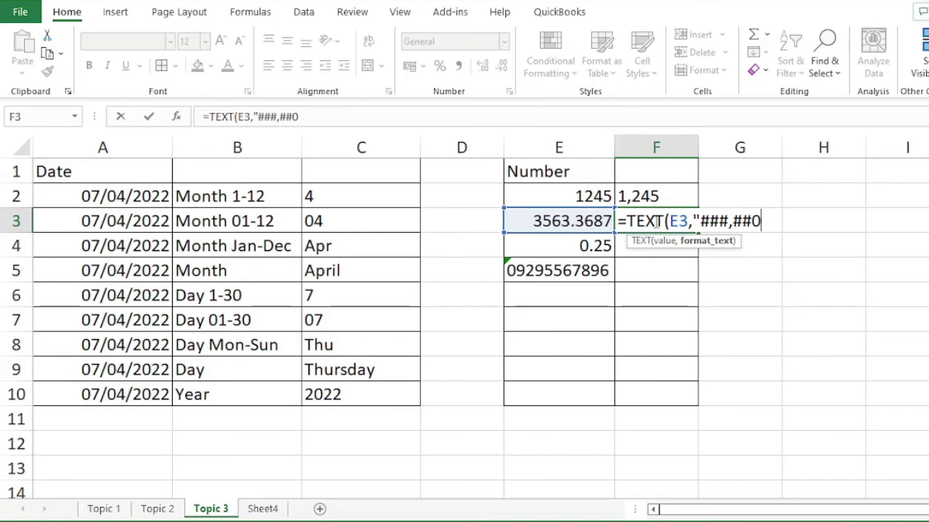
text(.00))
key(BackSpace)
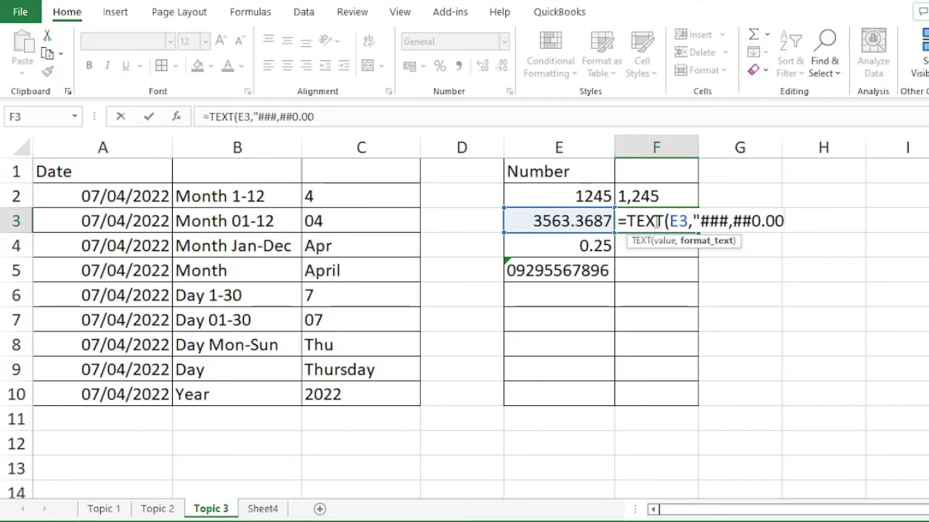
text("))
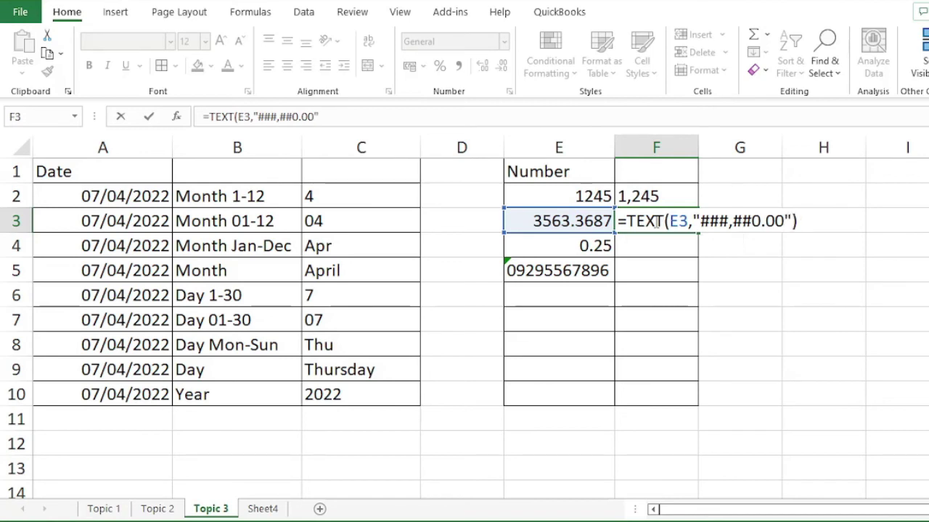
key(Return)
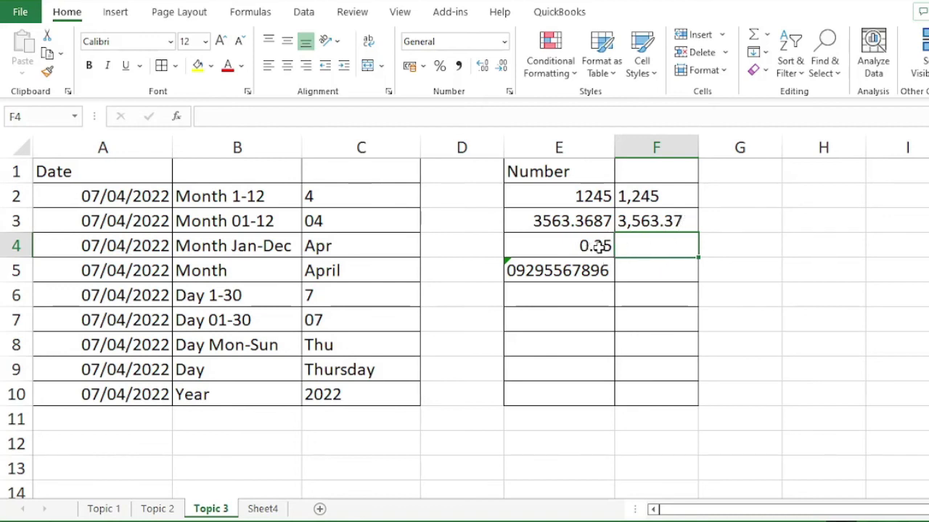
click(597, 247)
Enter =TEXT(E4,"##.00%") in F4 to display 0.25 as 25.00%.
click(653, 247)
text(=te)
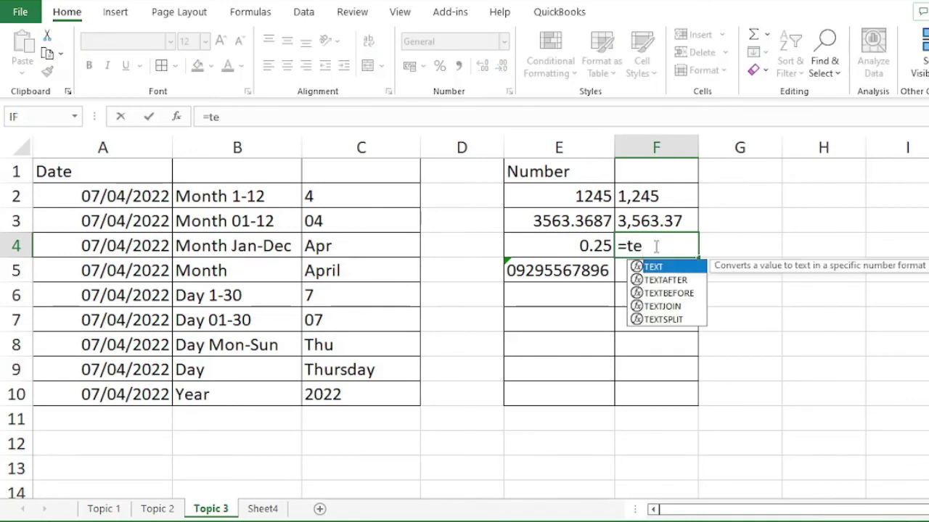
key(Tab)
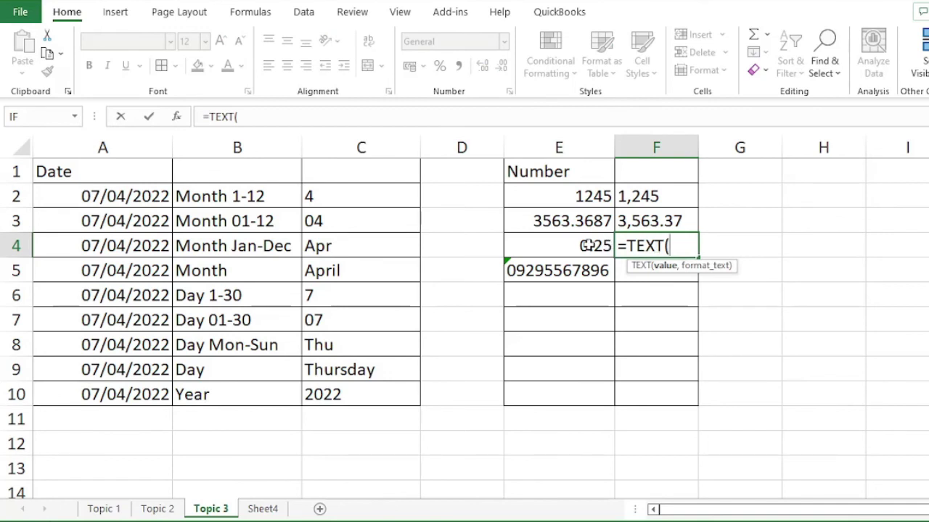
click(588, 246)
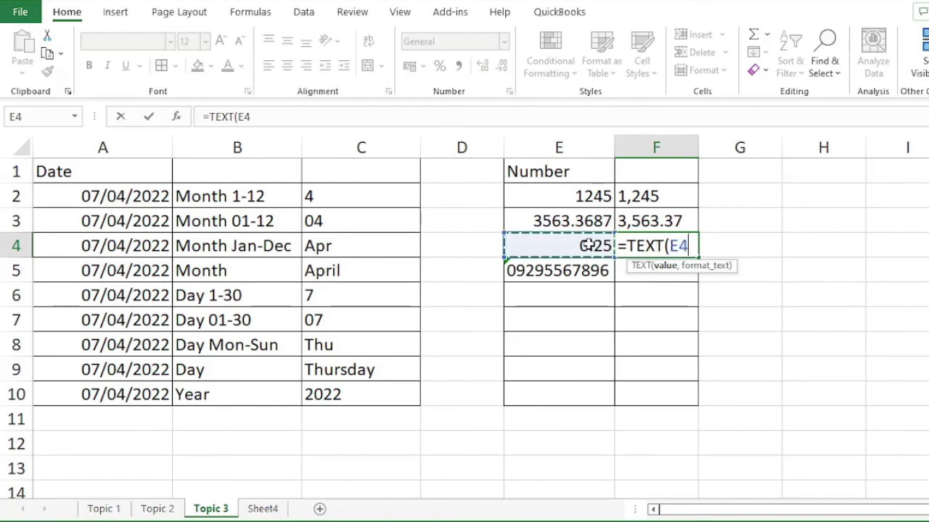
text(,)
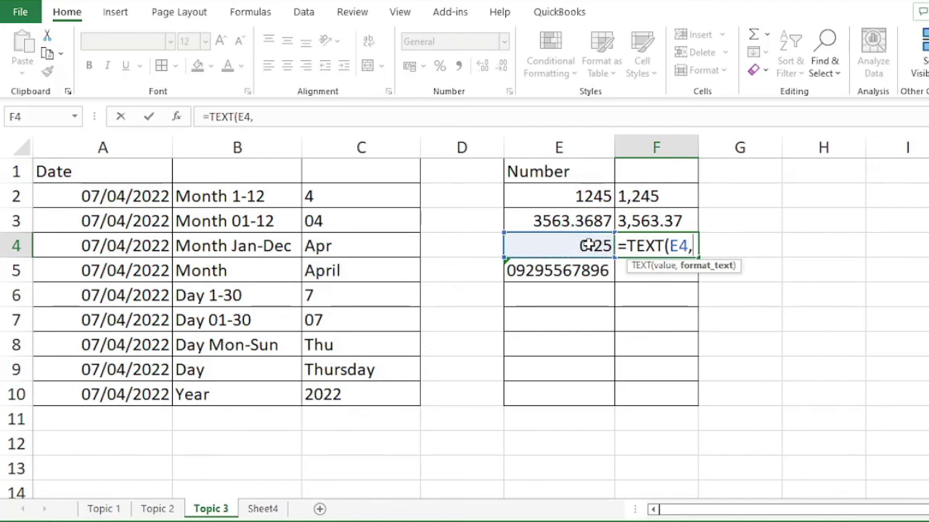
text("##.)
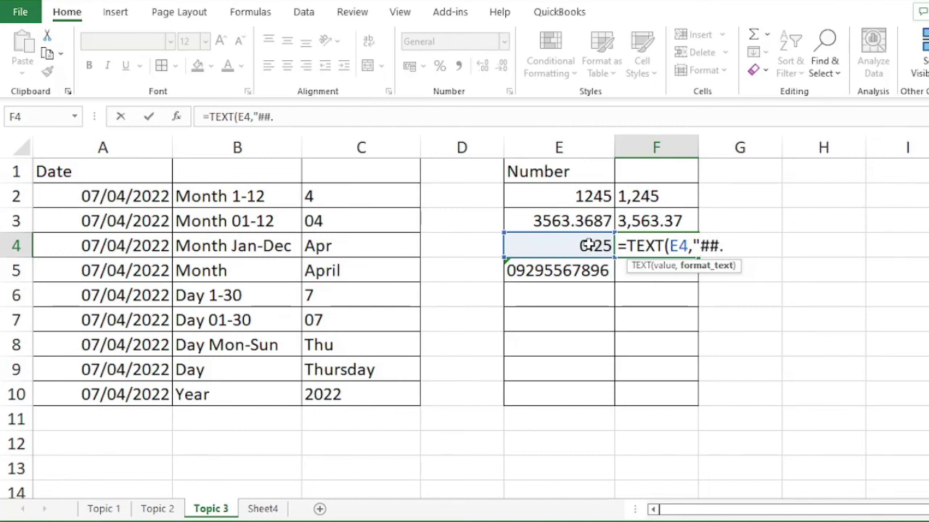
text(00%"))
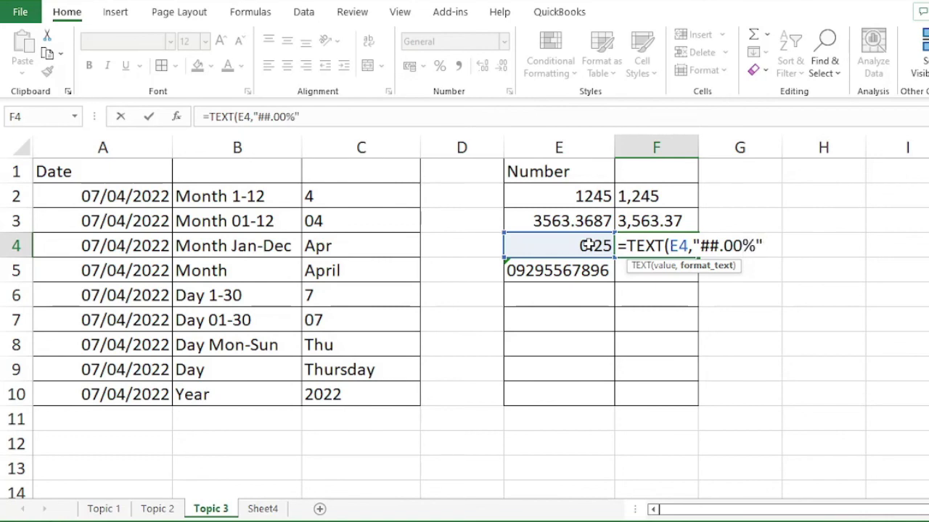
key(ctrl+Return)
key(Return)
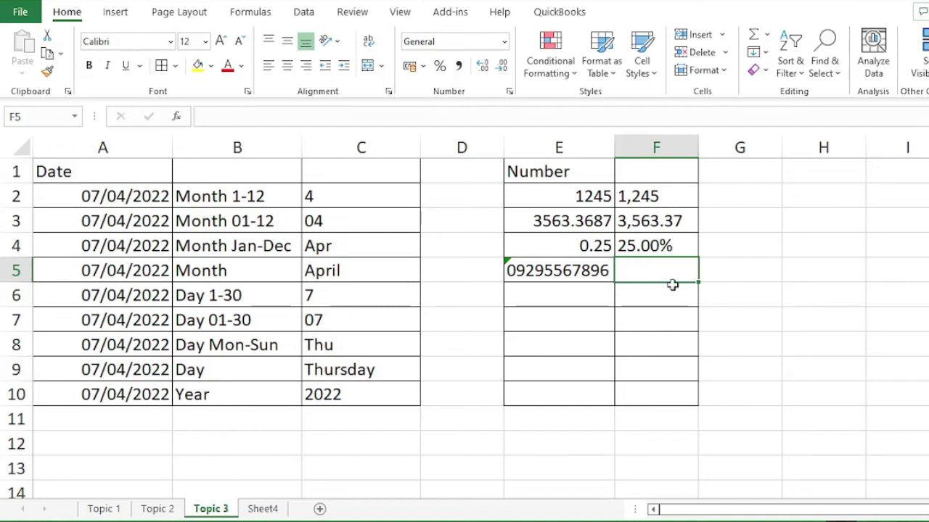
text(=)
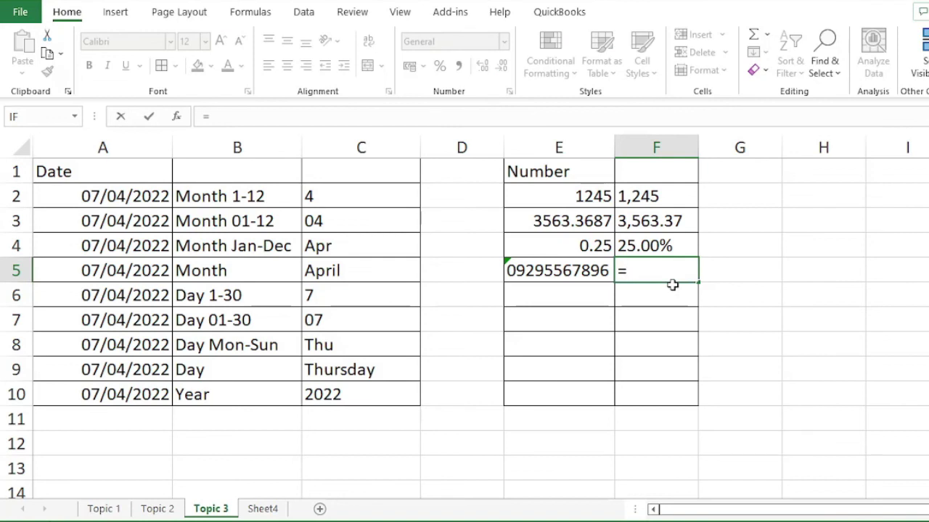
text(text)
double_click(674, 290)
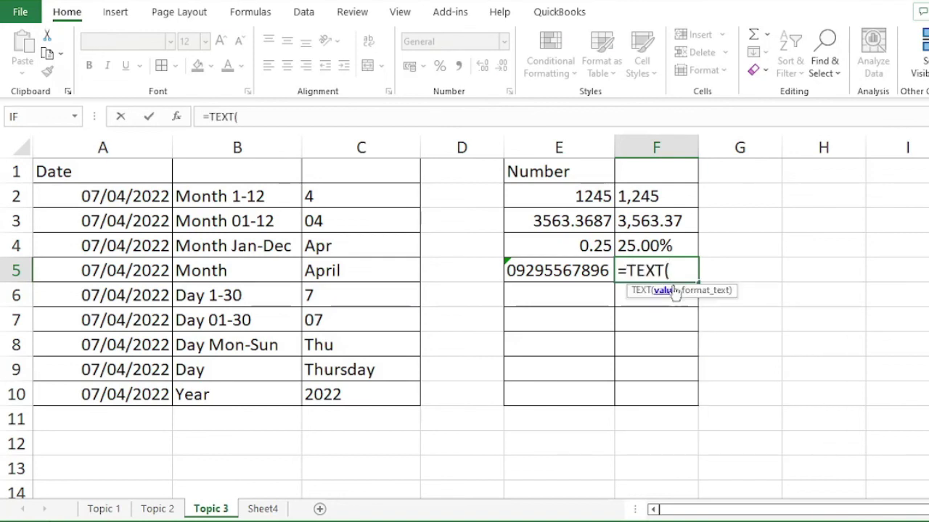
key(Left)
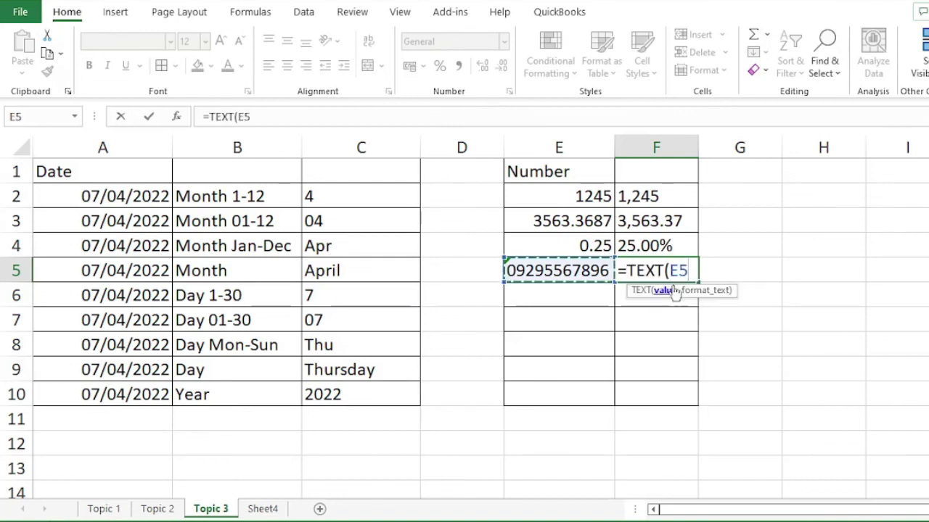
text(,()
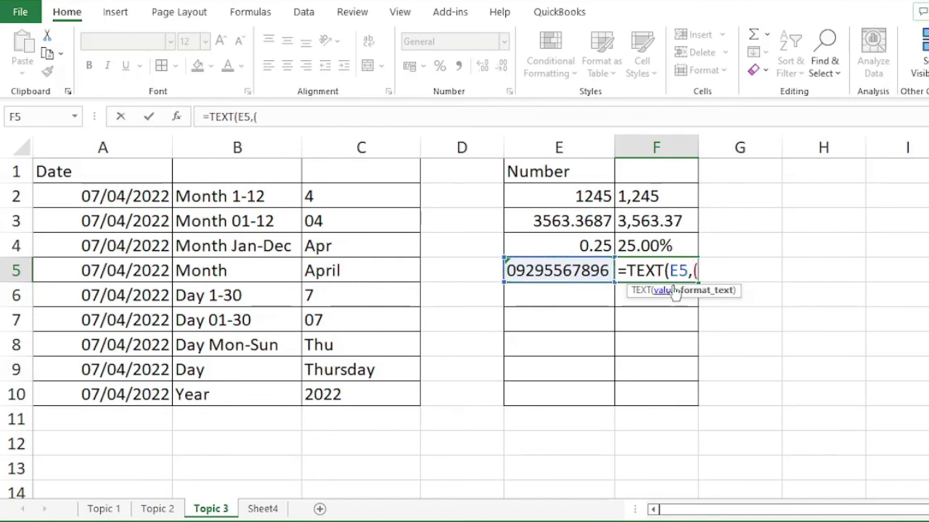
key(BackSpace)
text("(#)
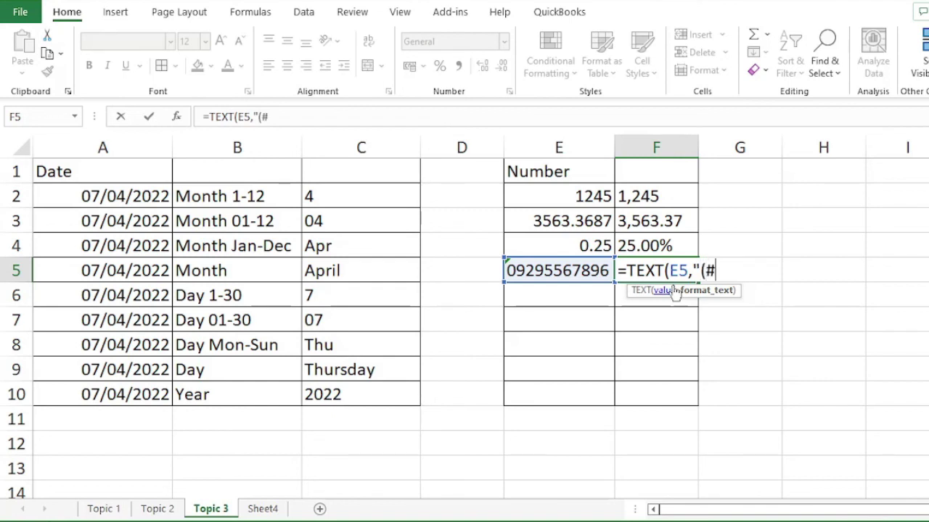
text(###))
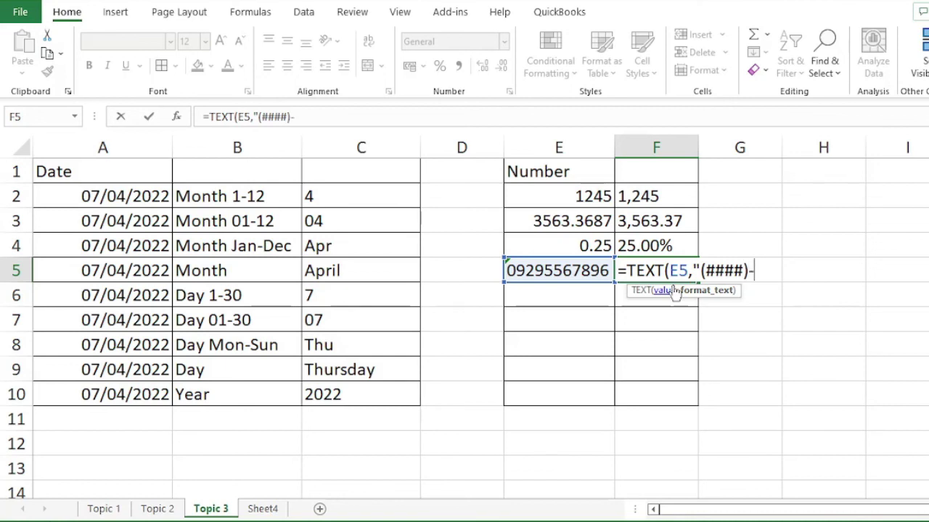
text(-#######)
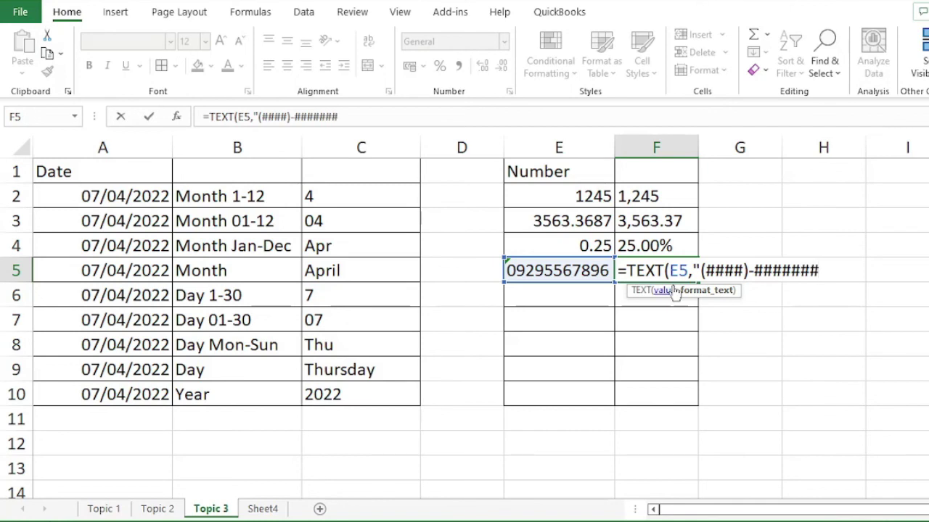
text("))
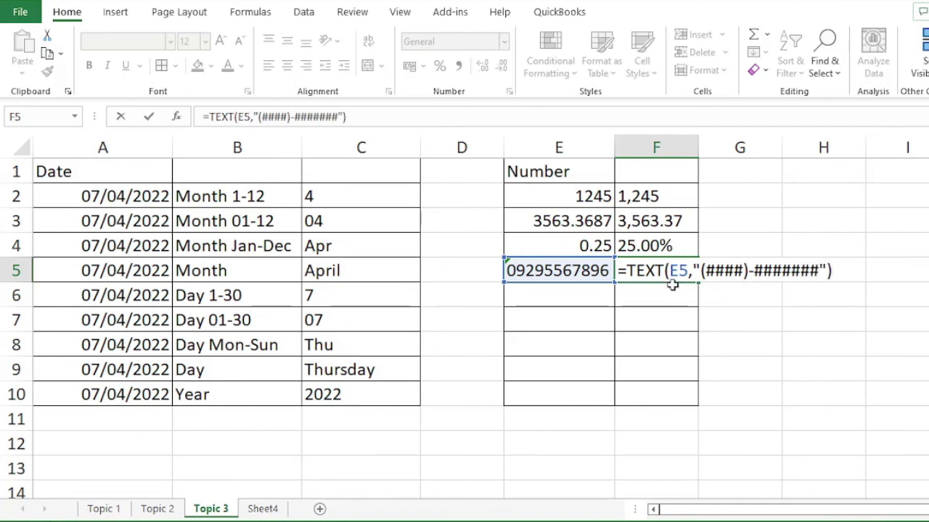
key(Return)
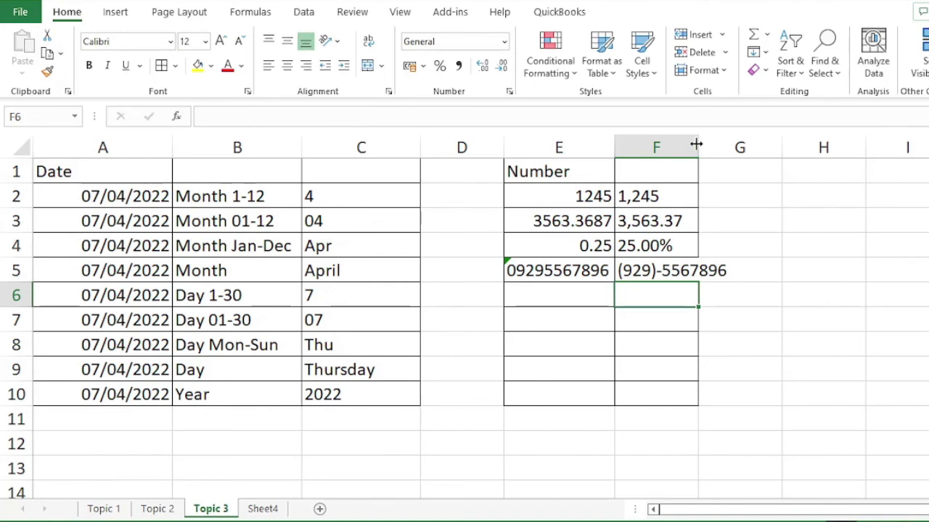
click(696, 144)
drag(696, 144, 732, 145)
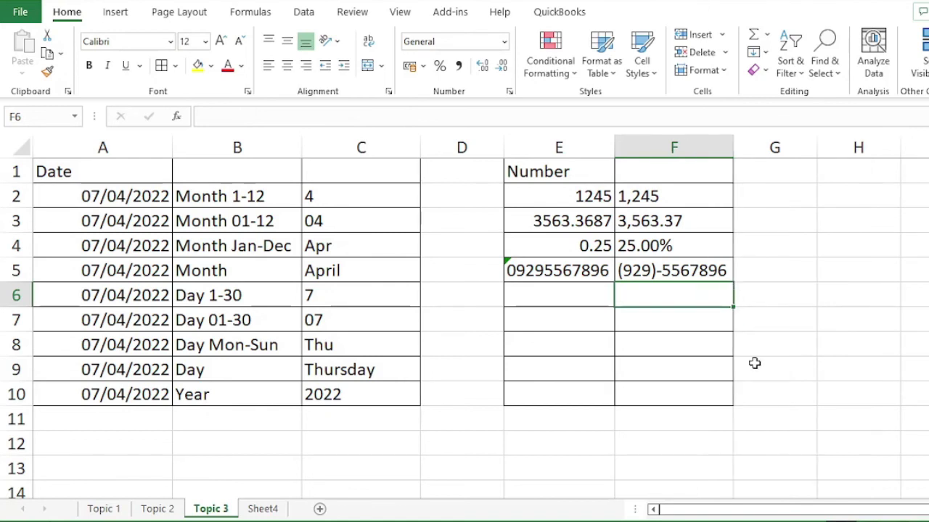